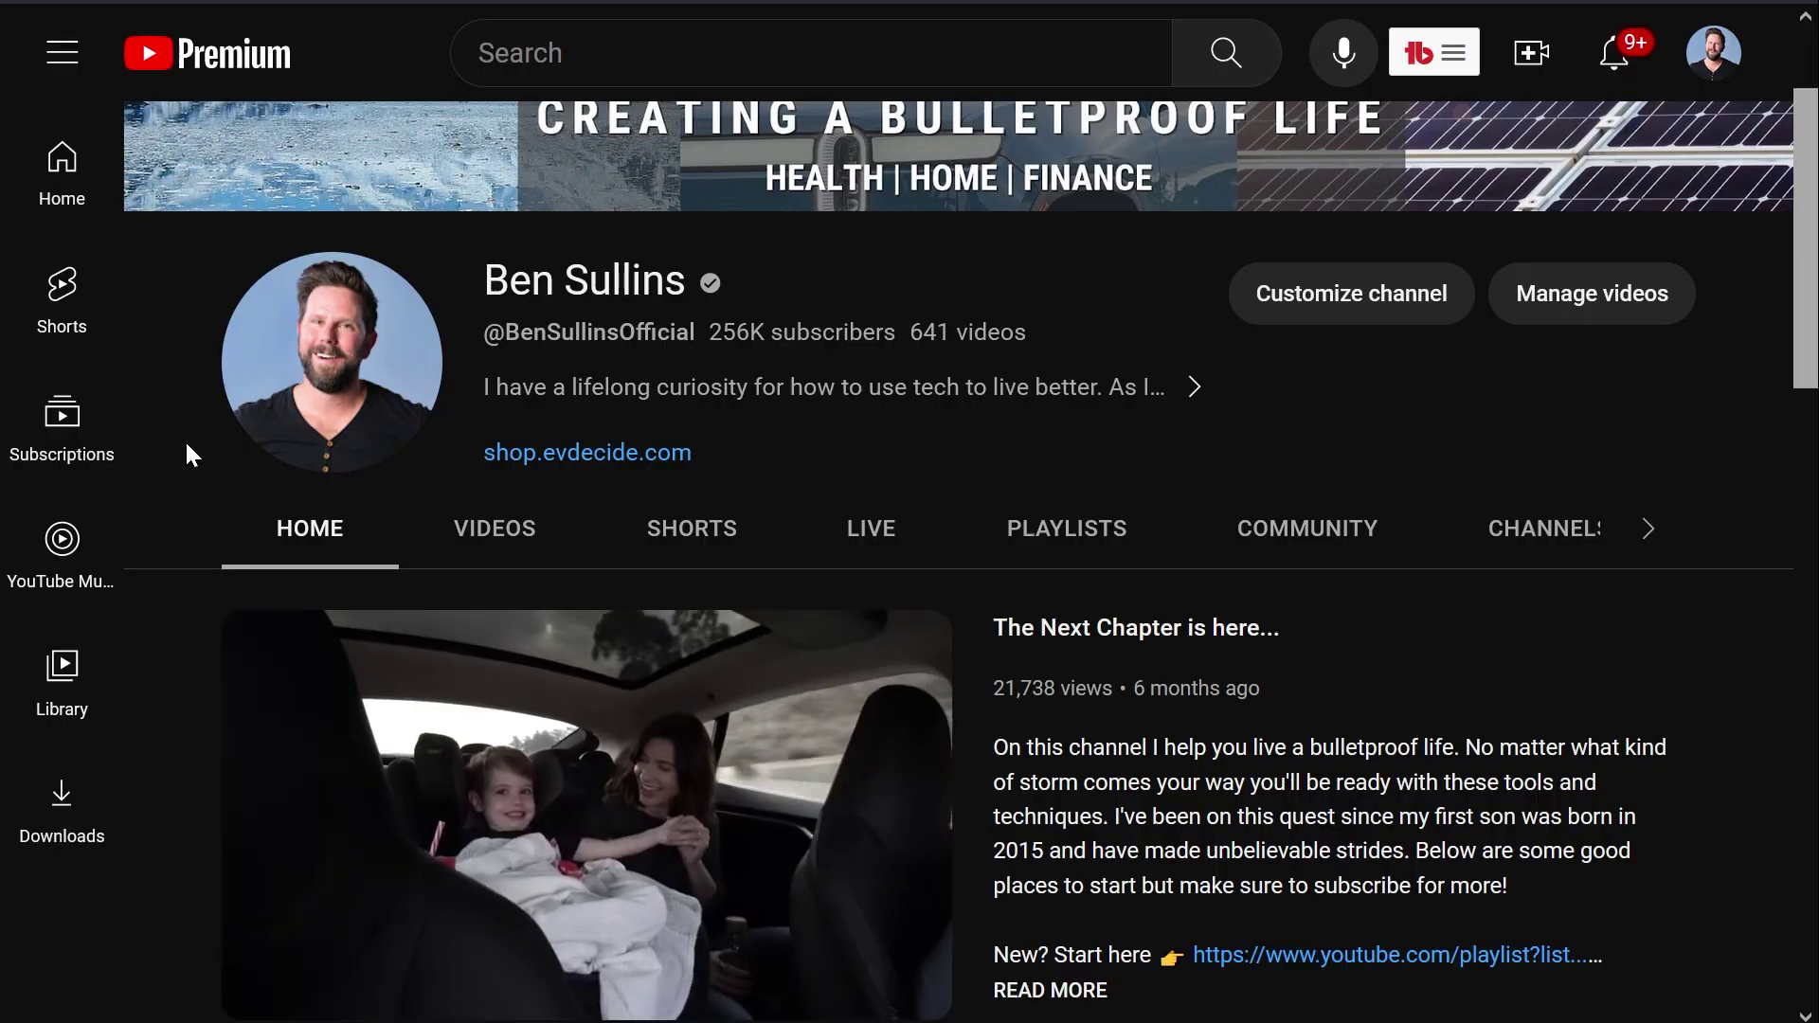
scroll(185, 439, down, 10)
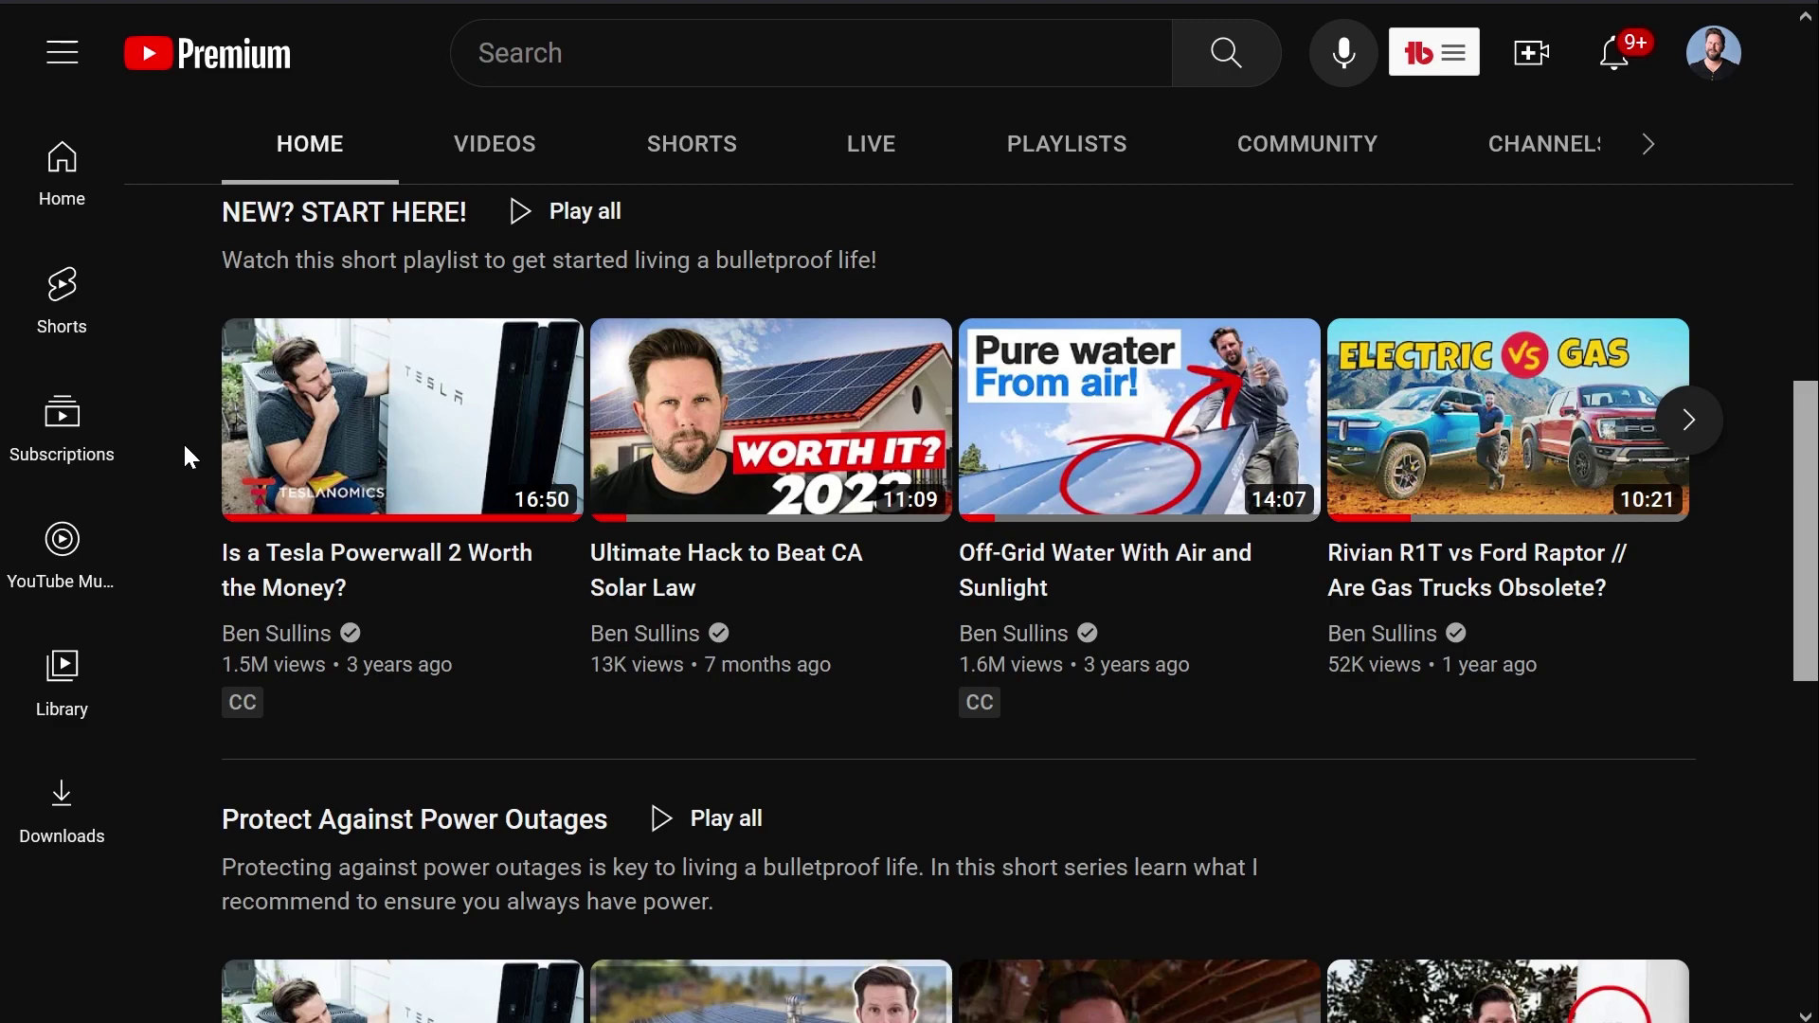
scroll(185, 447, down, 6)
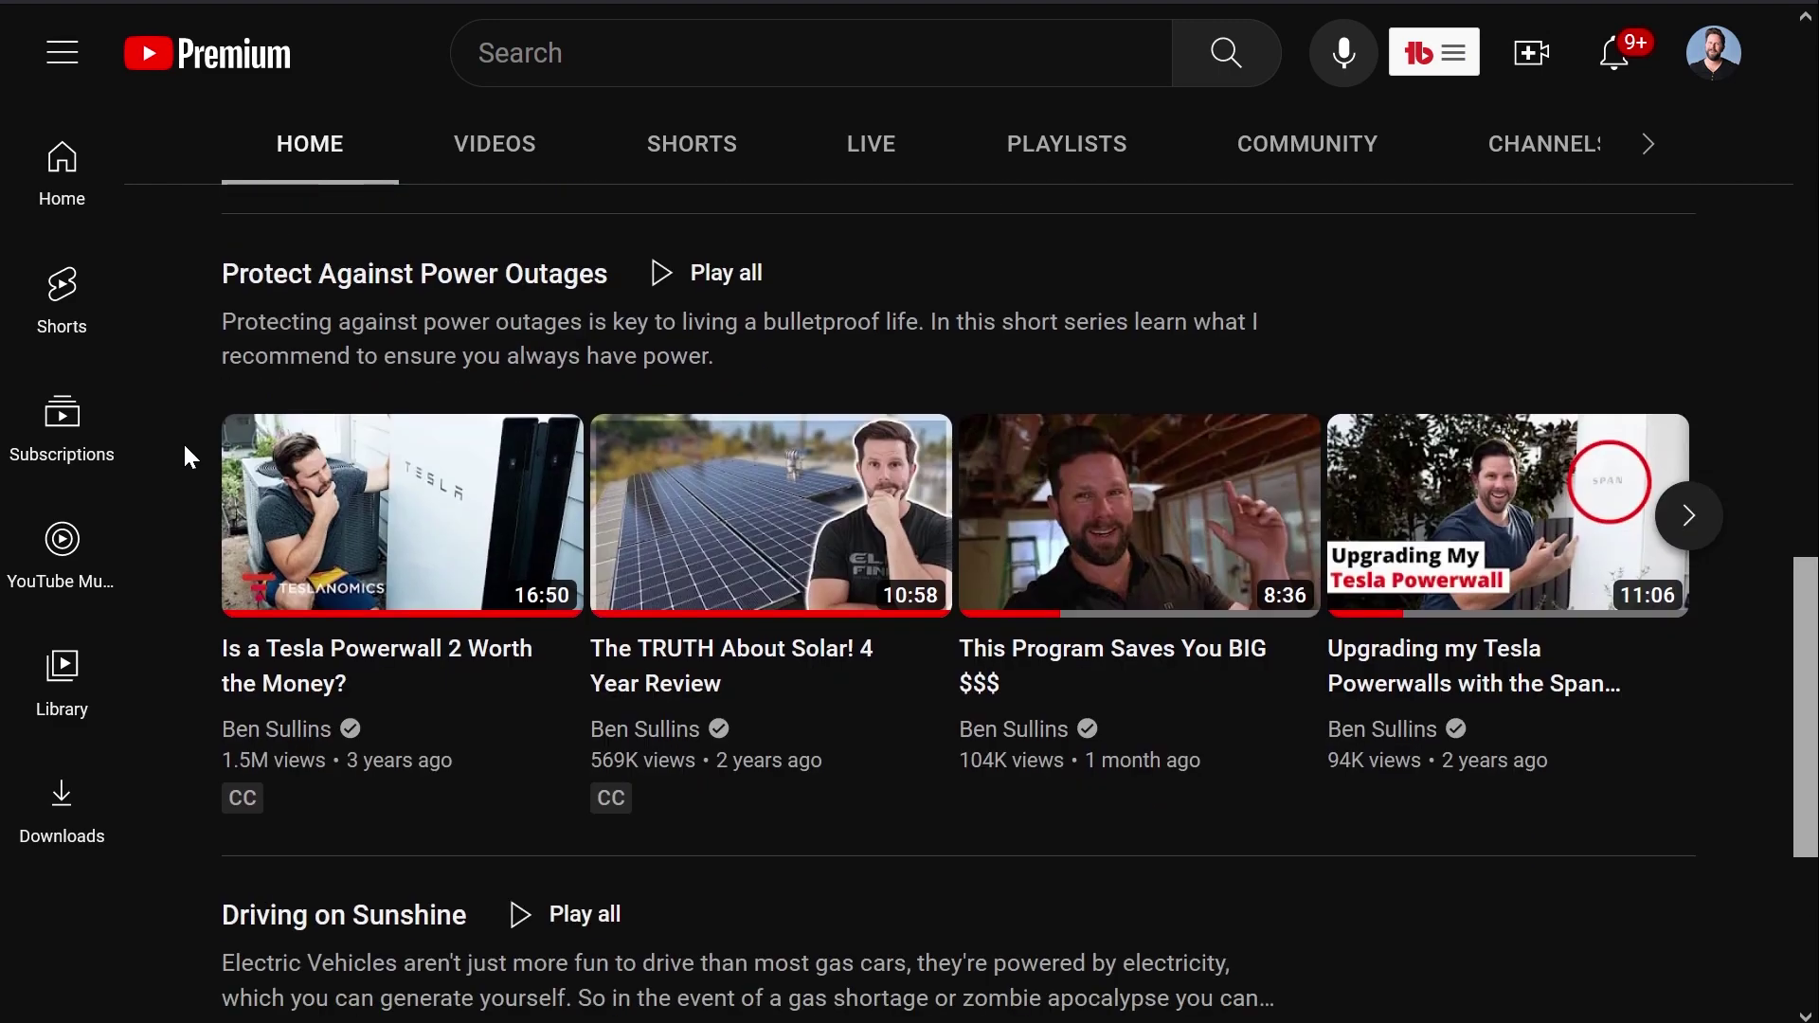
scroll(184, 442, down, 5)
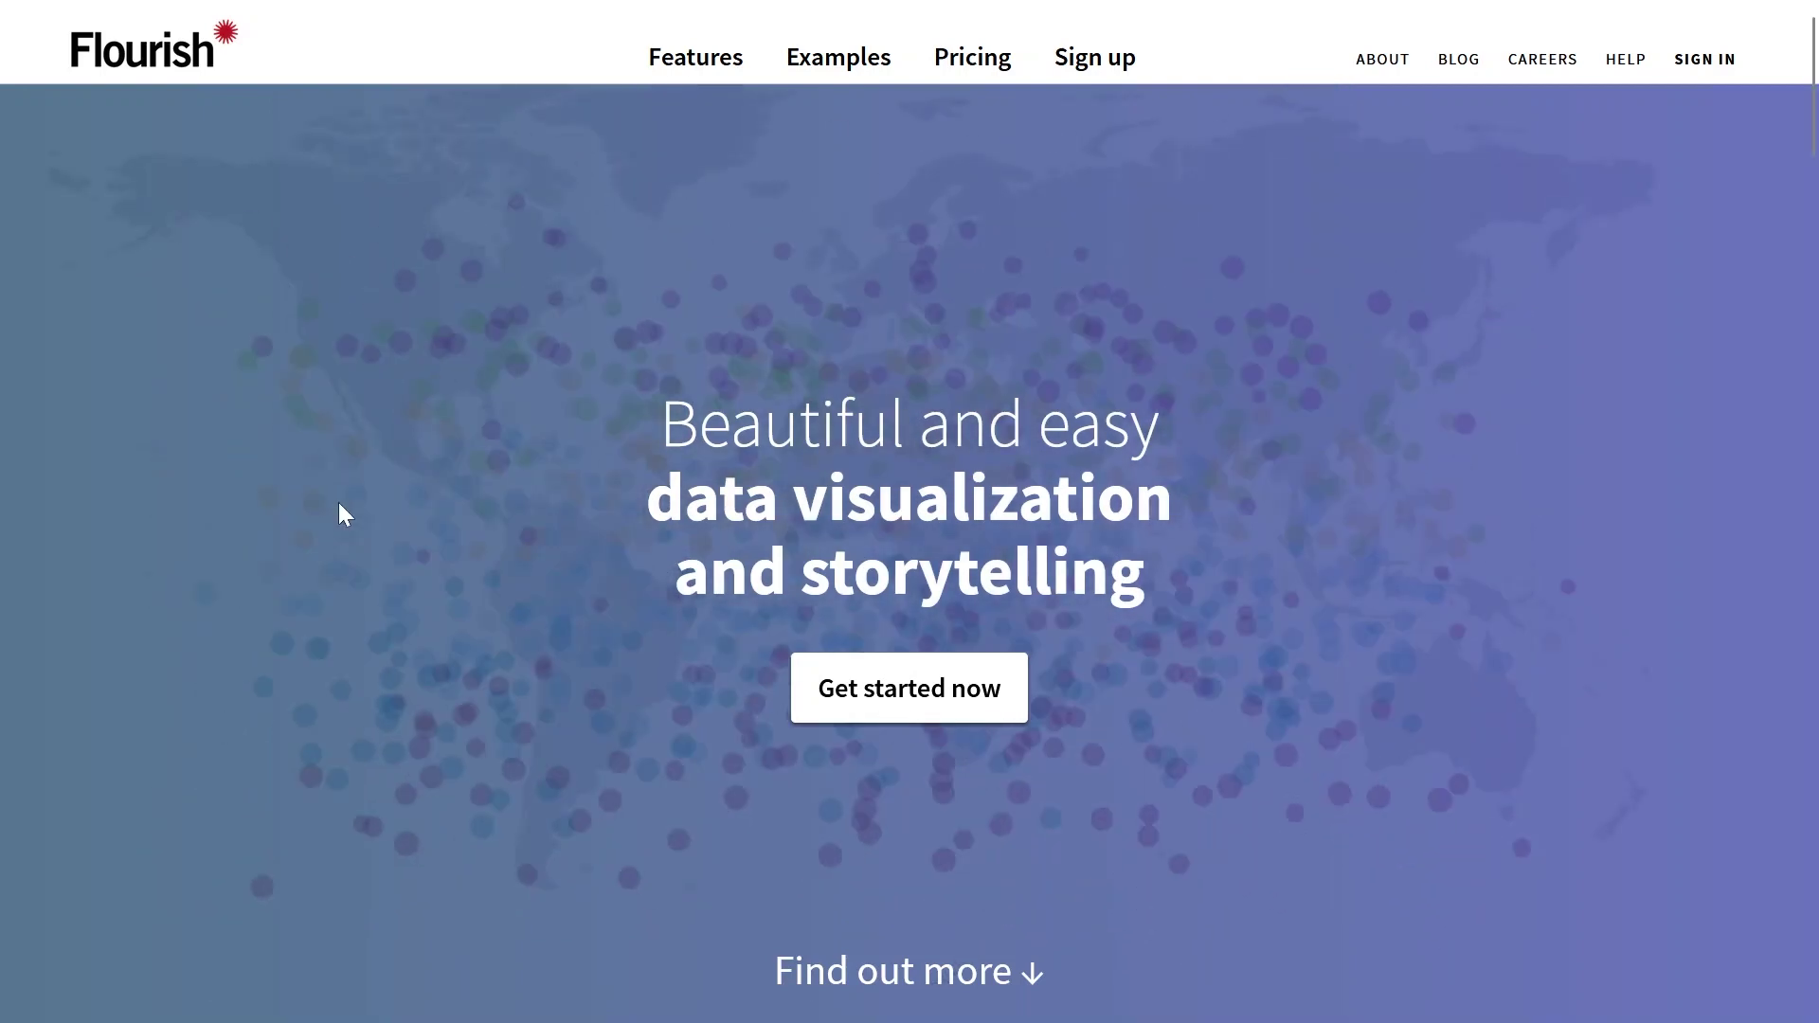
- Open the Flourish examples and zoom the 3D map of historical earthquakes in on Japan
scroll(338, 502, down, 5)
click(835, 59)
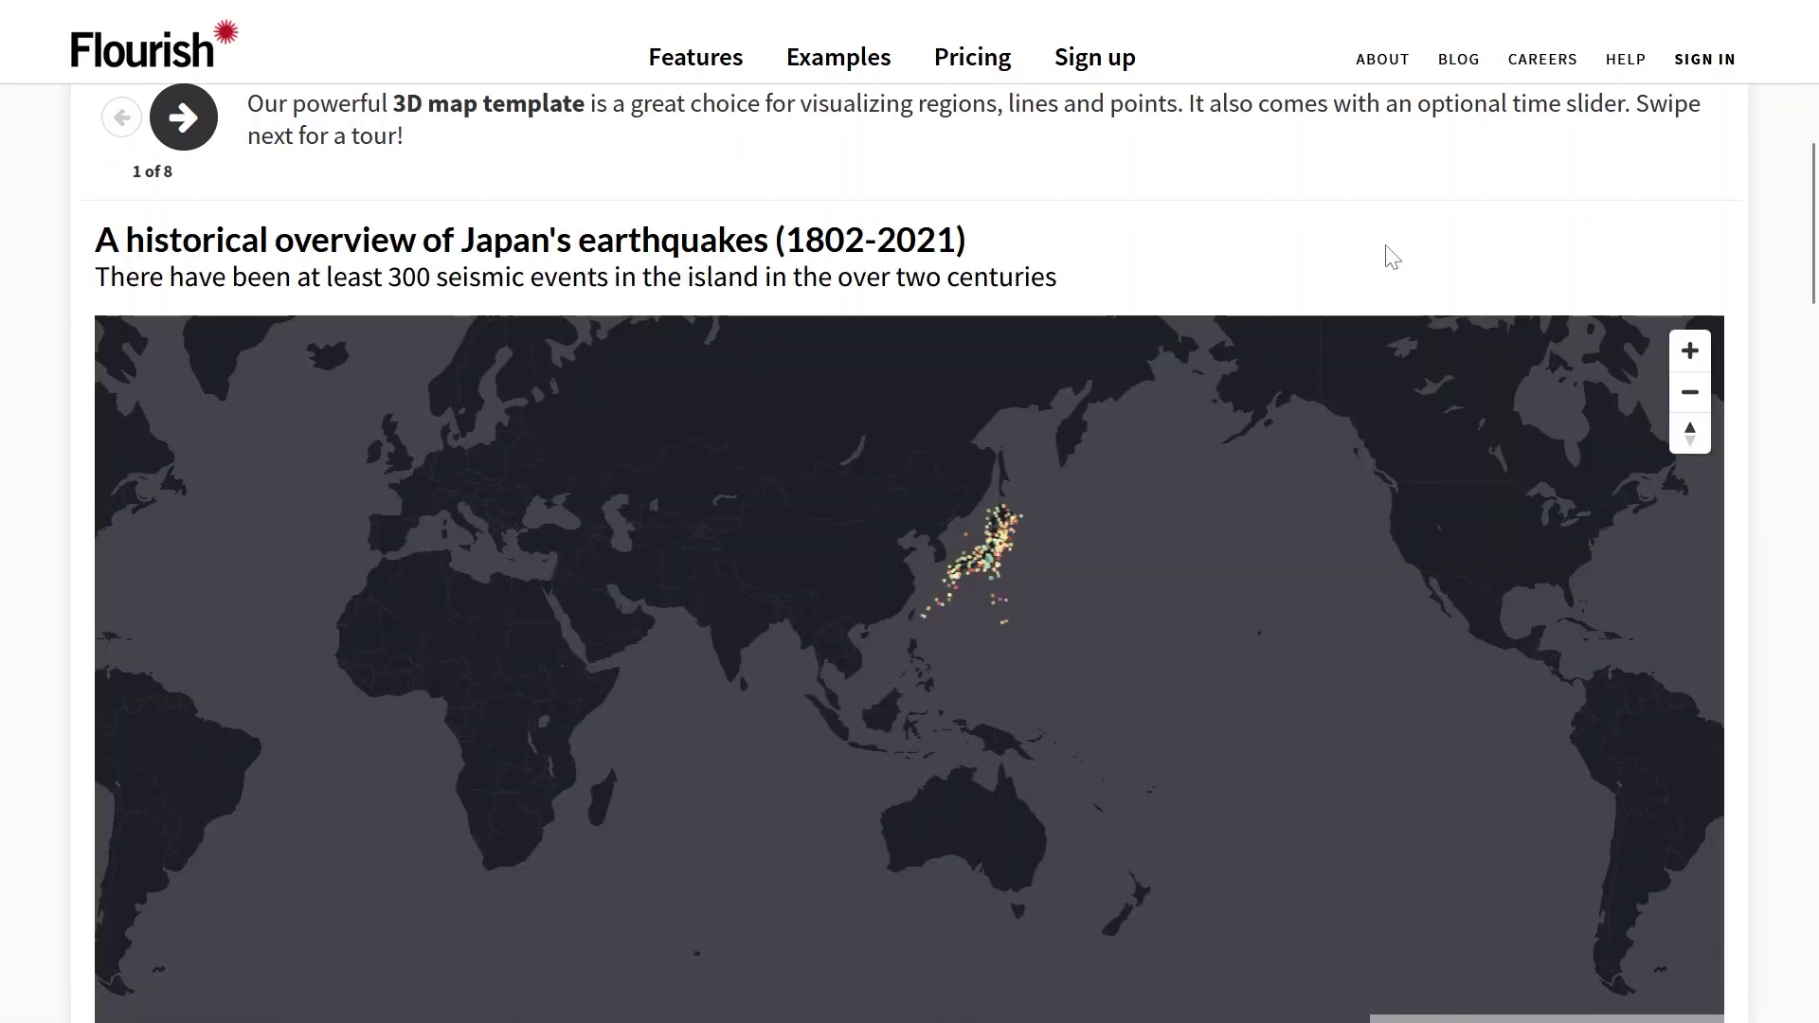
click(1690, 353)
click(1690, 352)
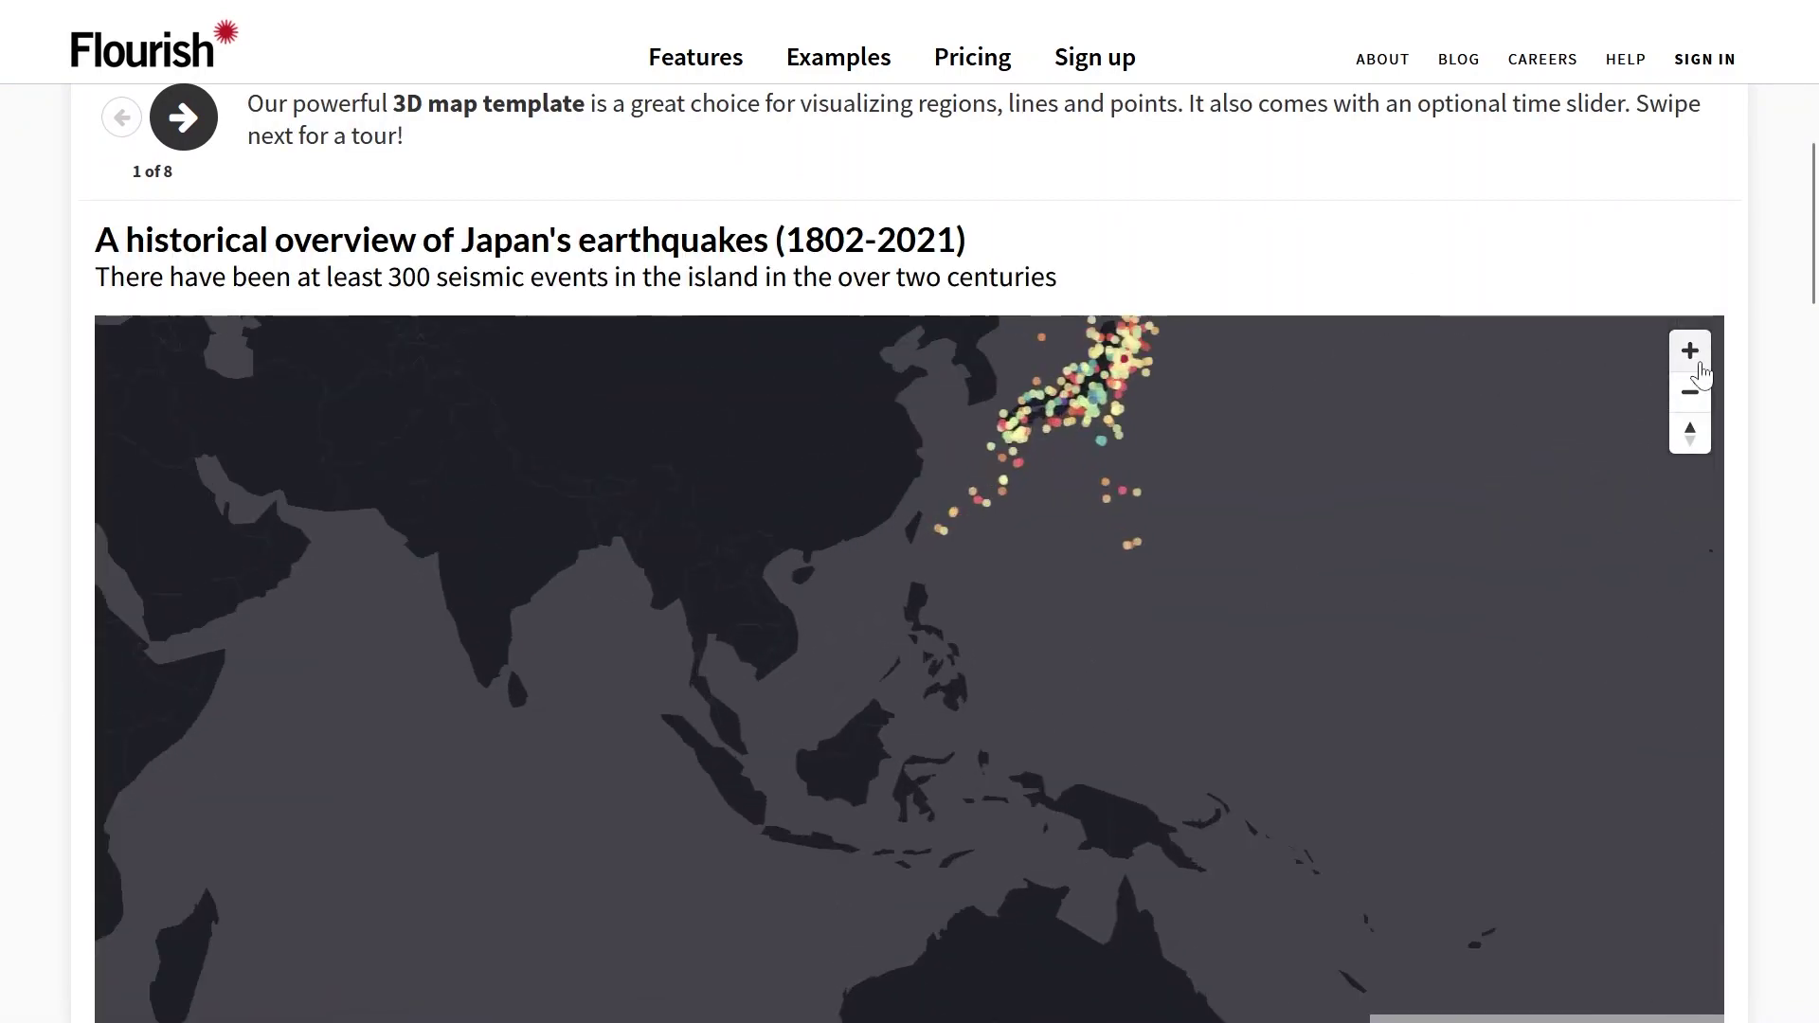
click(1690, 352)
drag(1494, 417, 1239, 824)
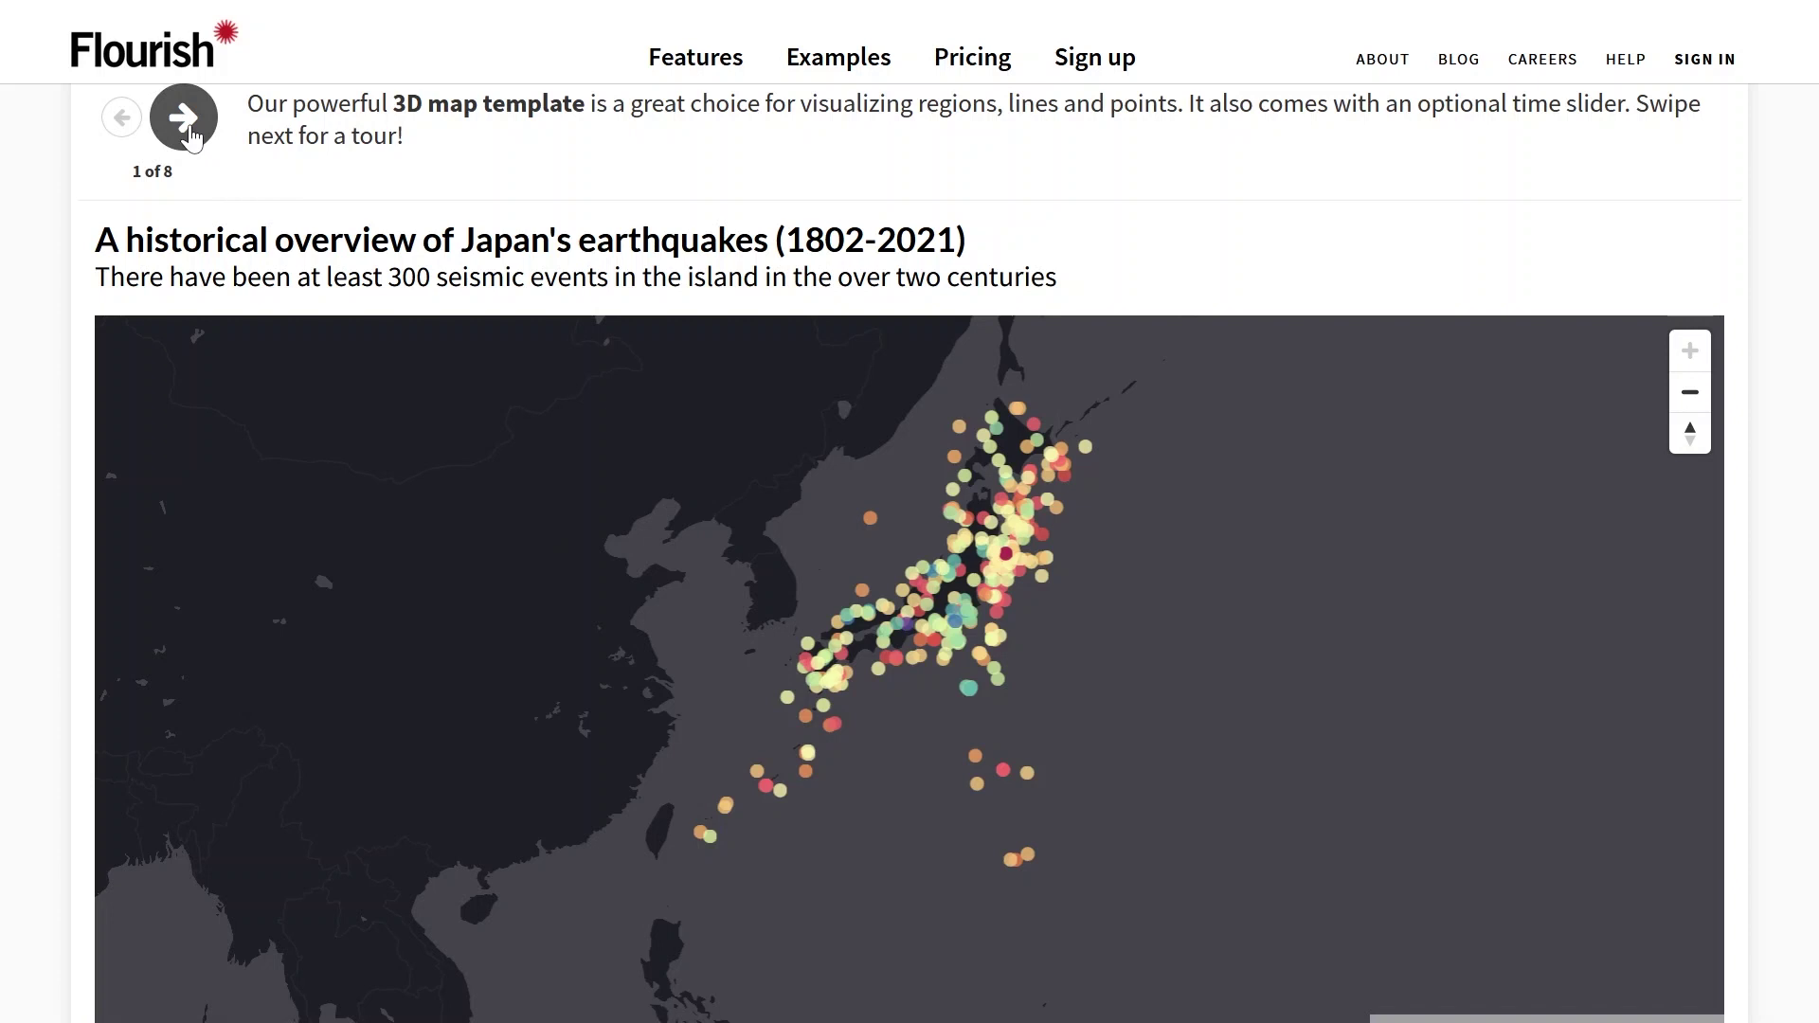
- Advance the 3D map template tour through the point and heatmap slides to slide 5 on adding a timeline
click(188, 129)
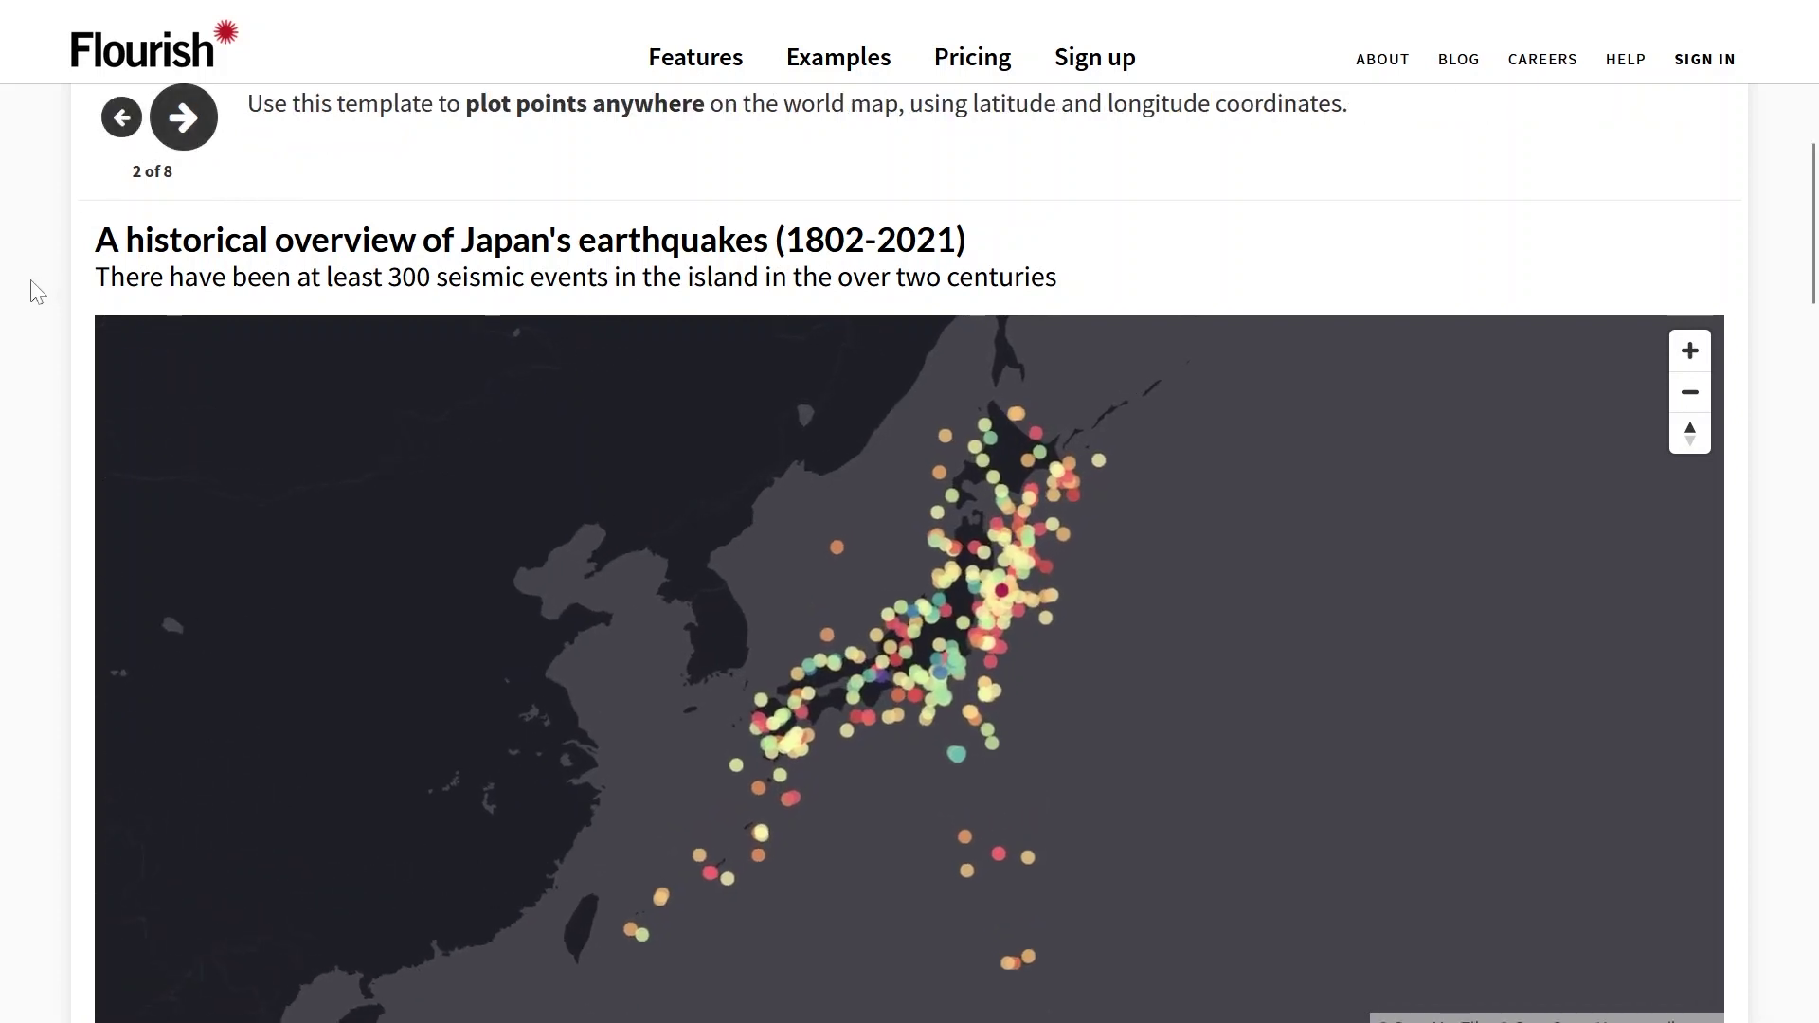
click(183, 118)
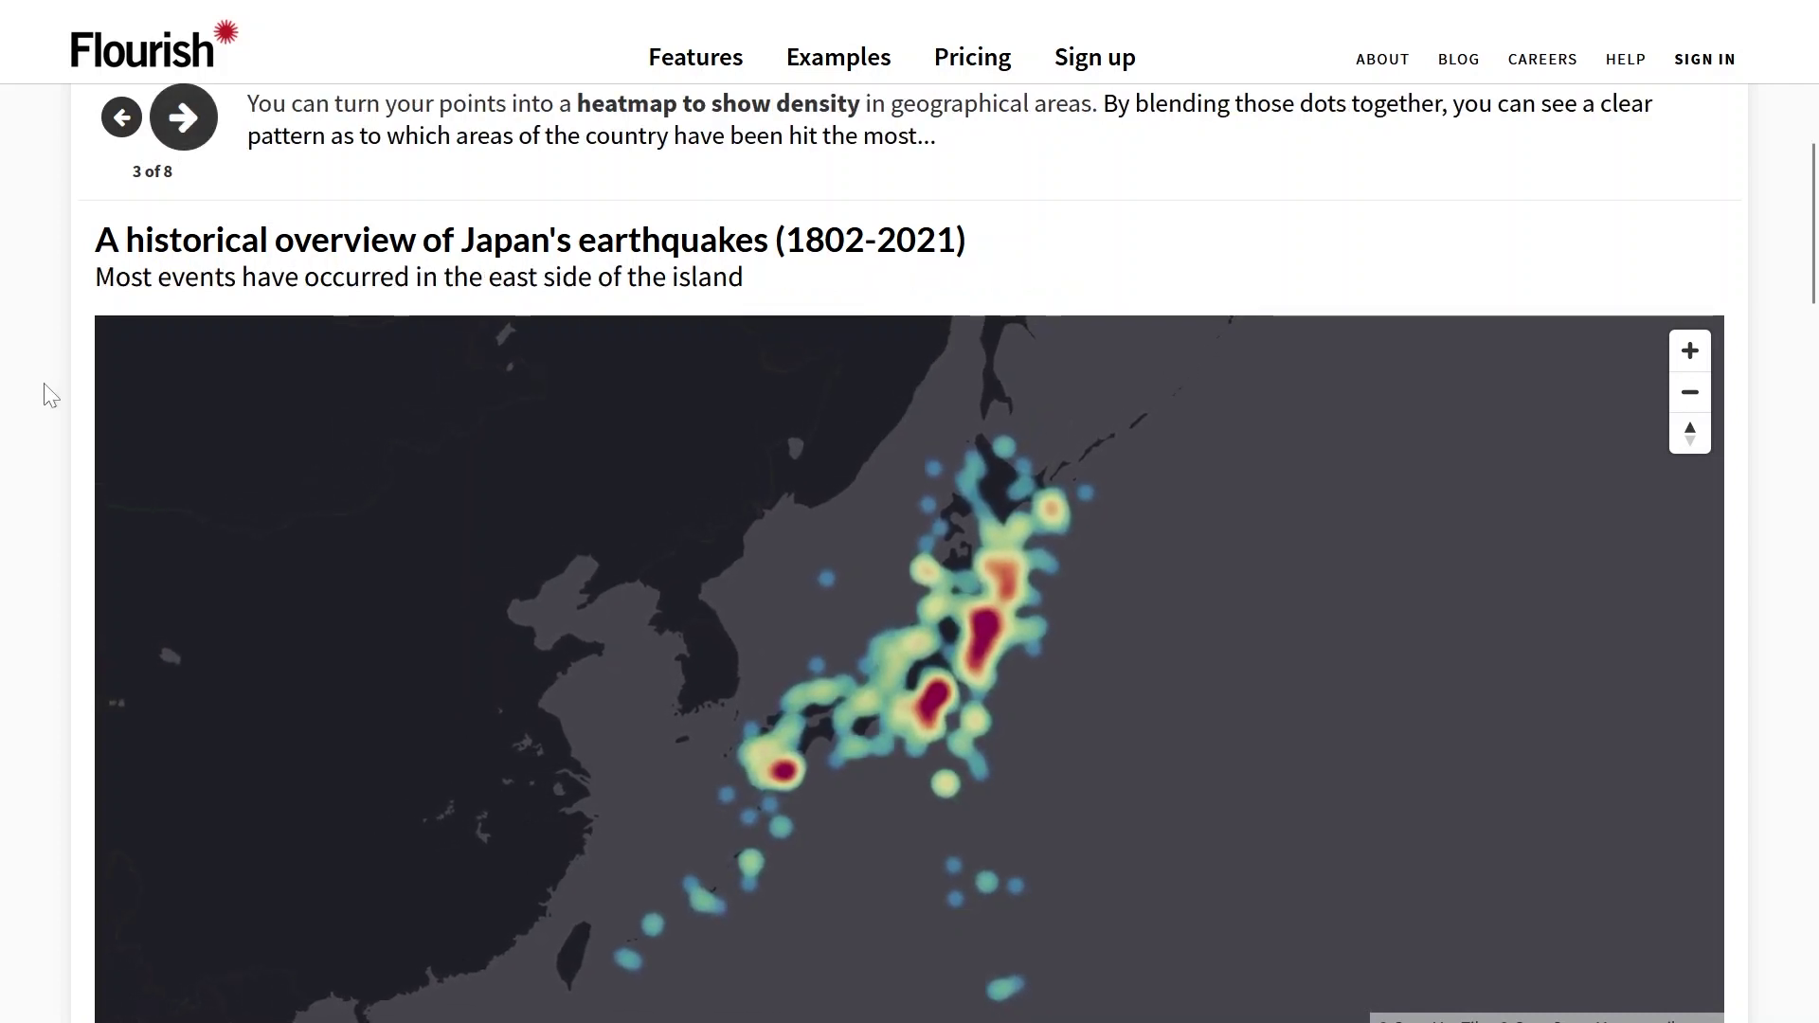
scroll(44, 382, down, 1)
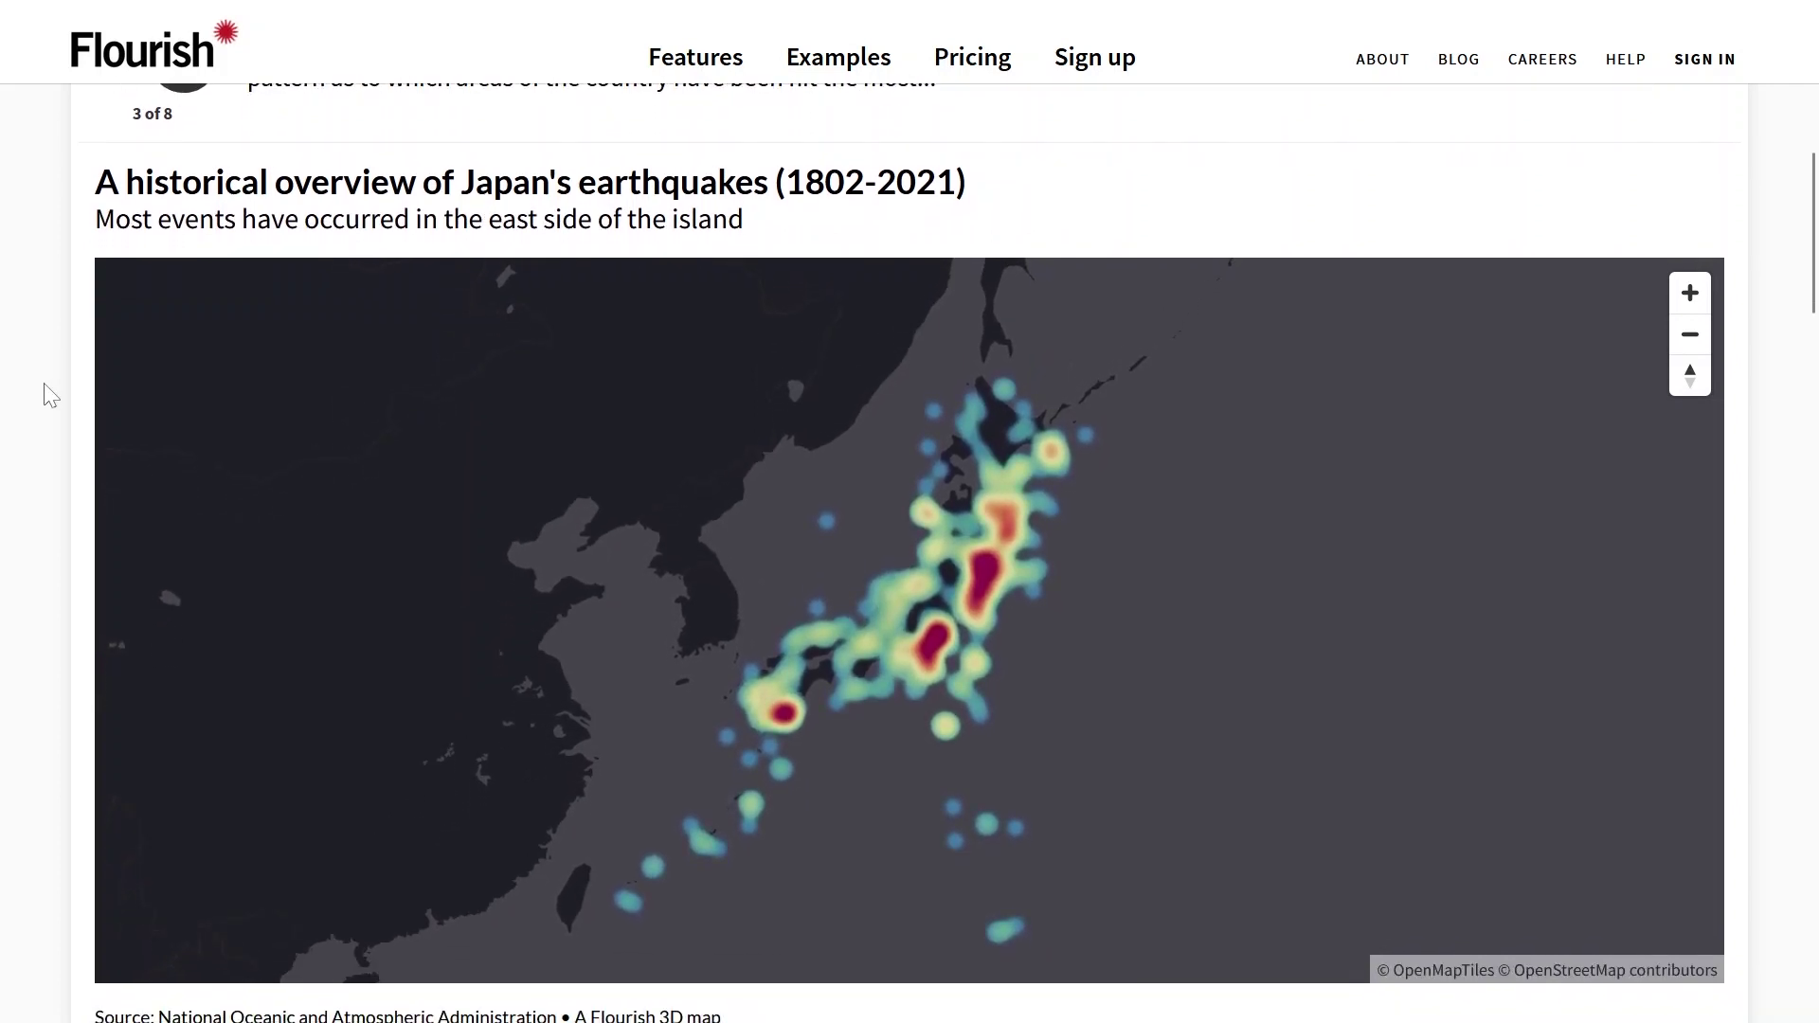
scroll(43, 388, up, 1)
click(180, 137)
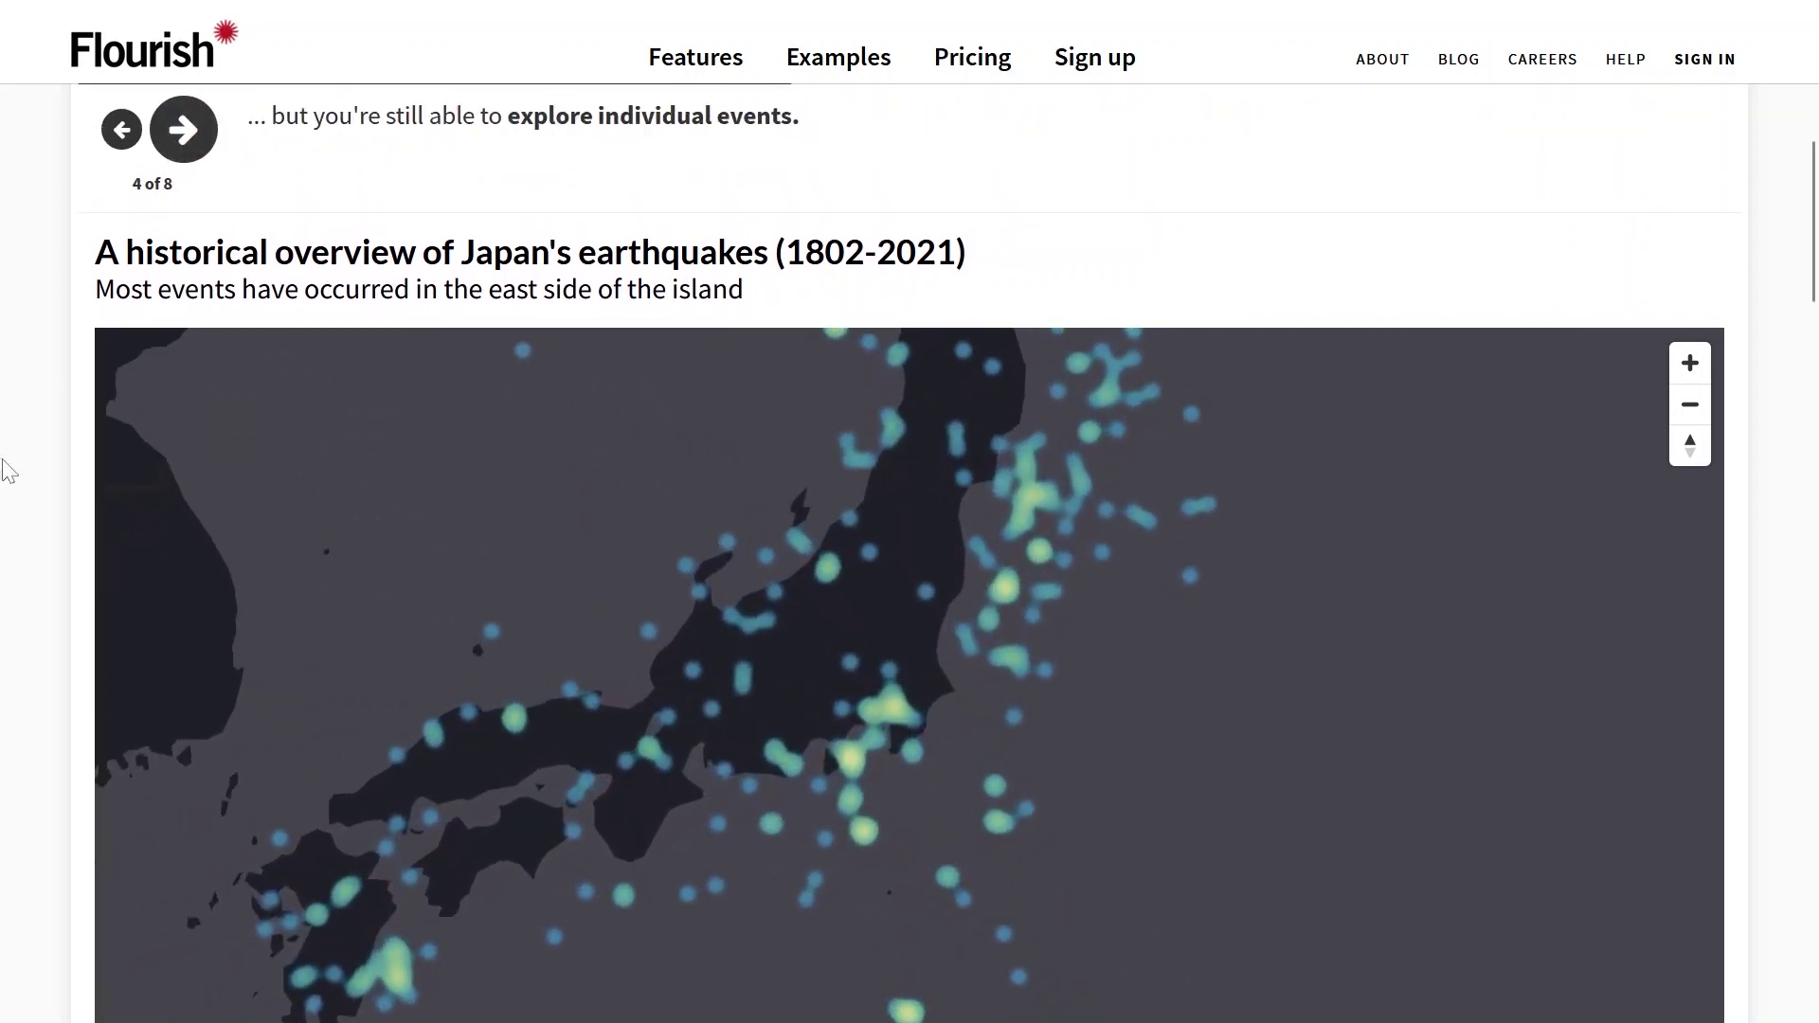
click(183, 129)
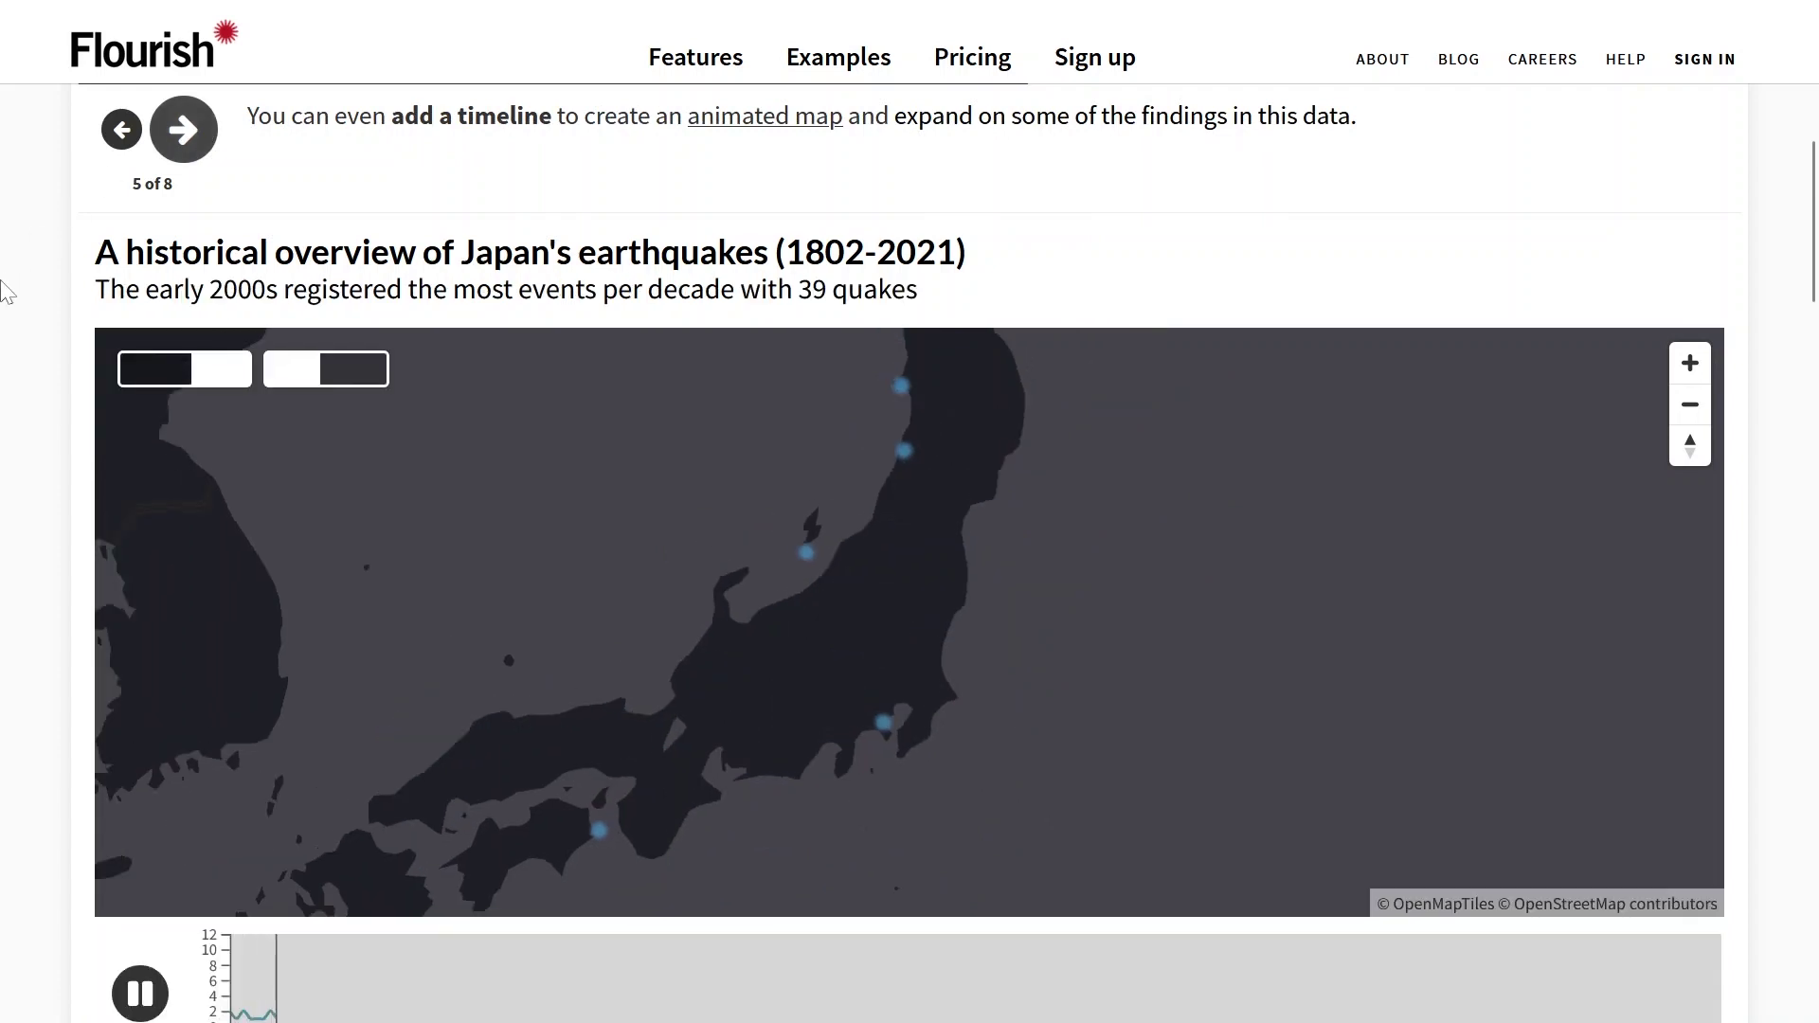
scroll(4, 289, down, 1)
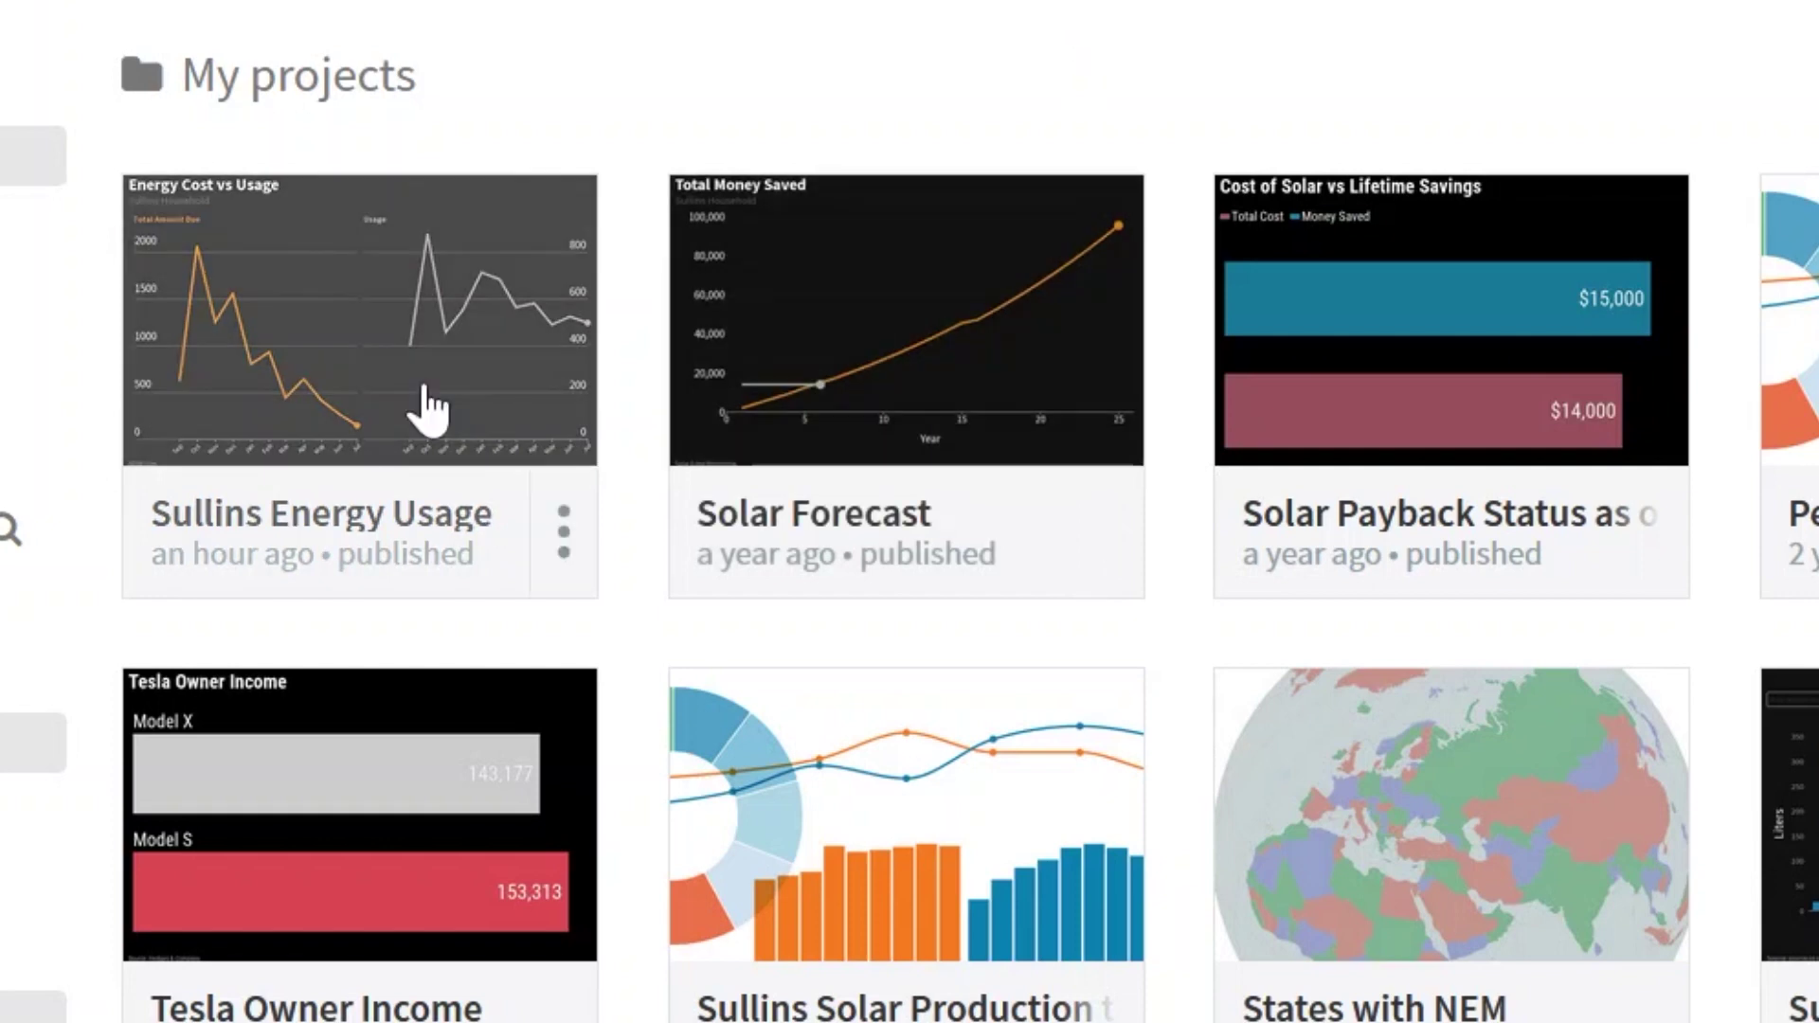
- Open the household energy usage project from My projects and set the chart's grid mode to Single chart
right_click(493, 273)
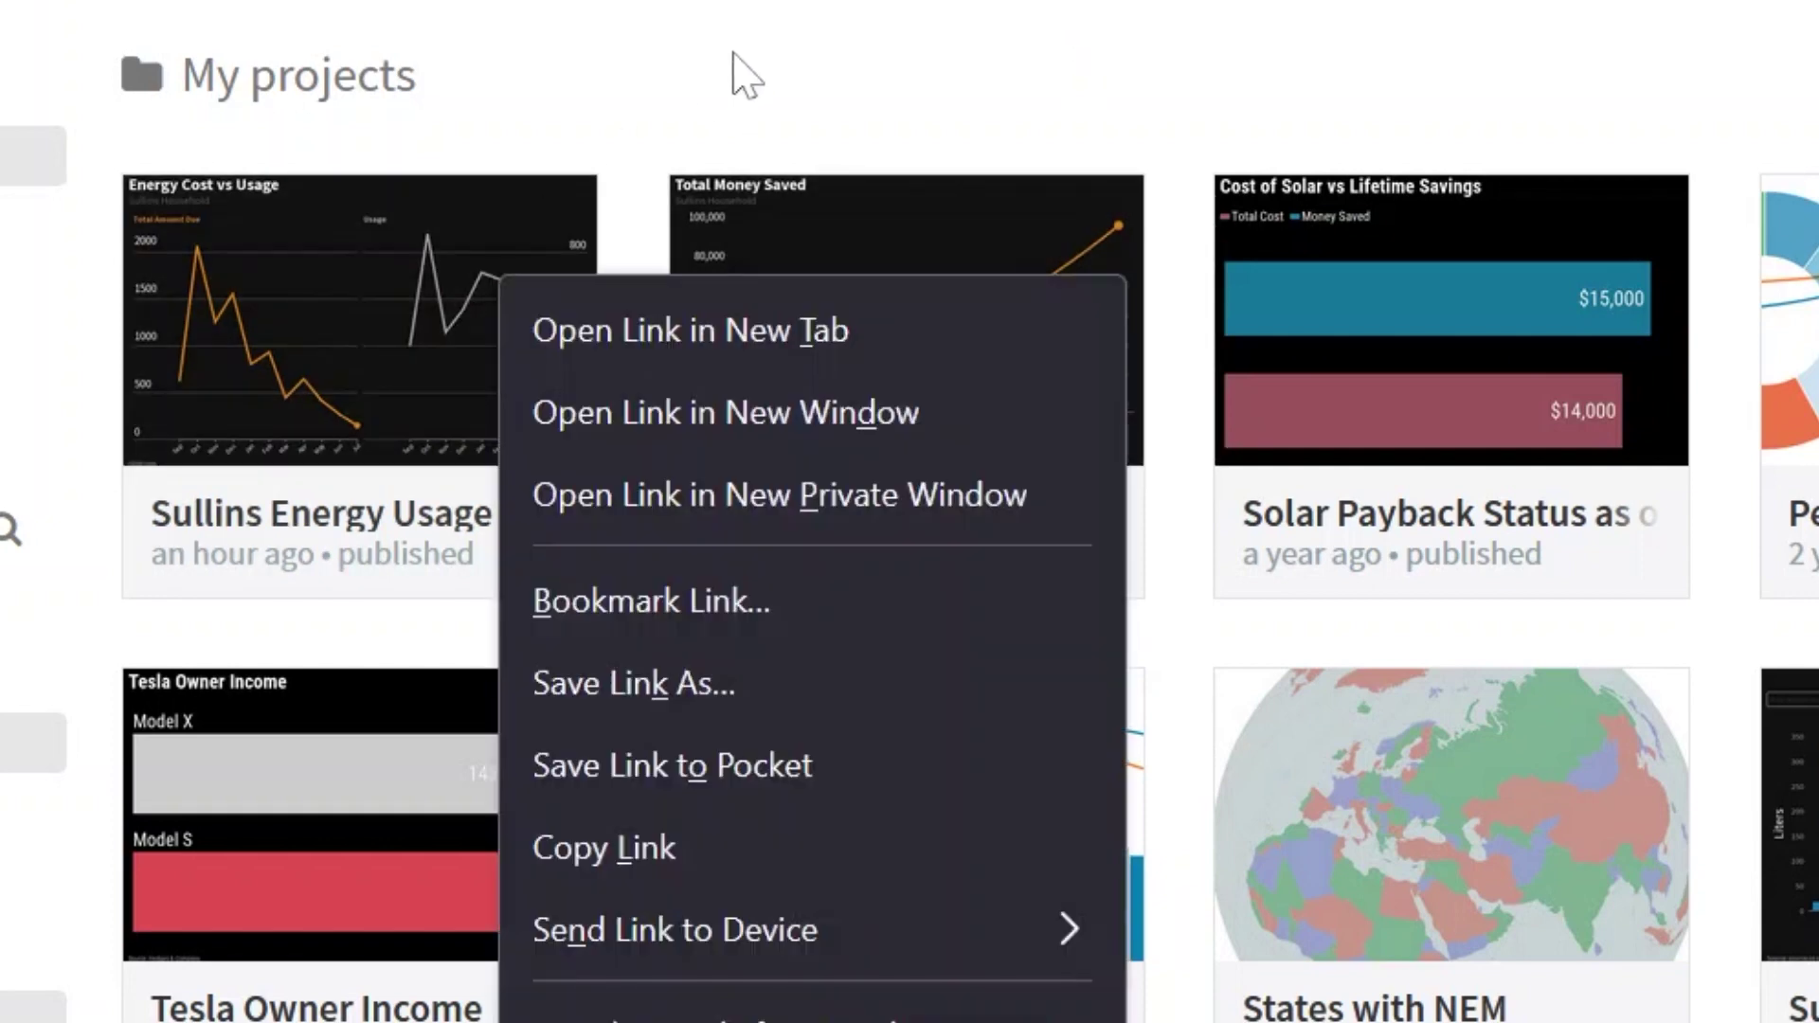
click(698, 69)
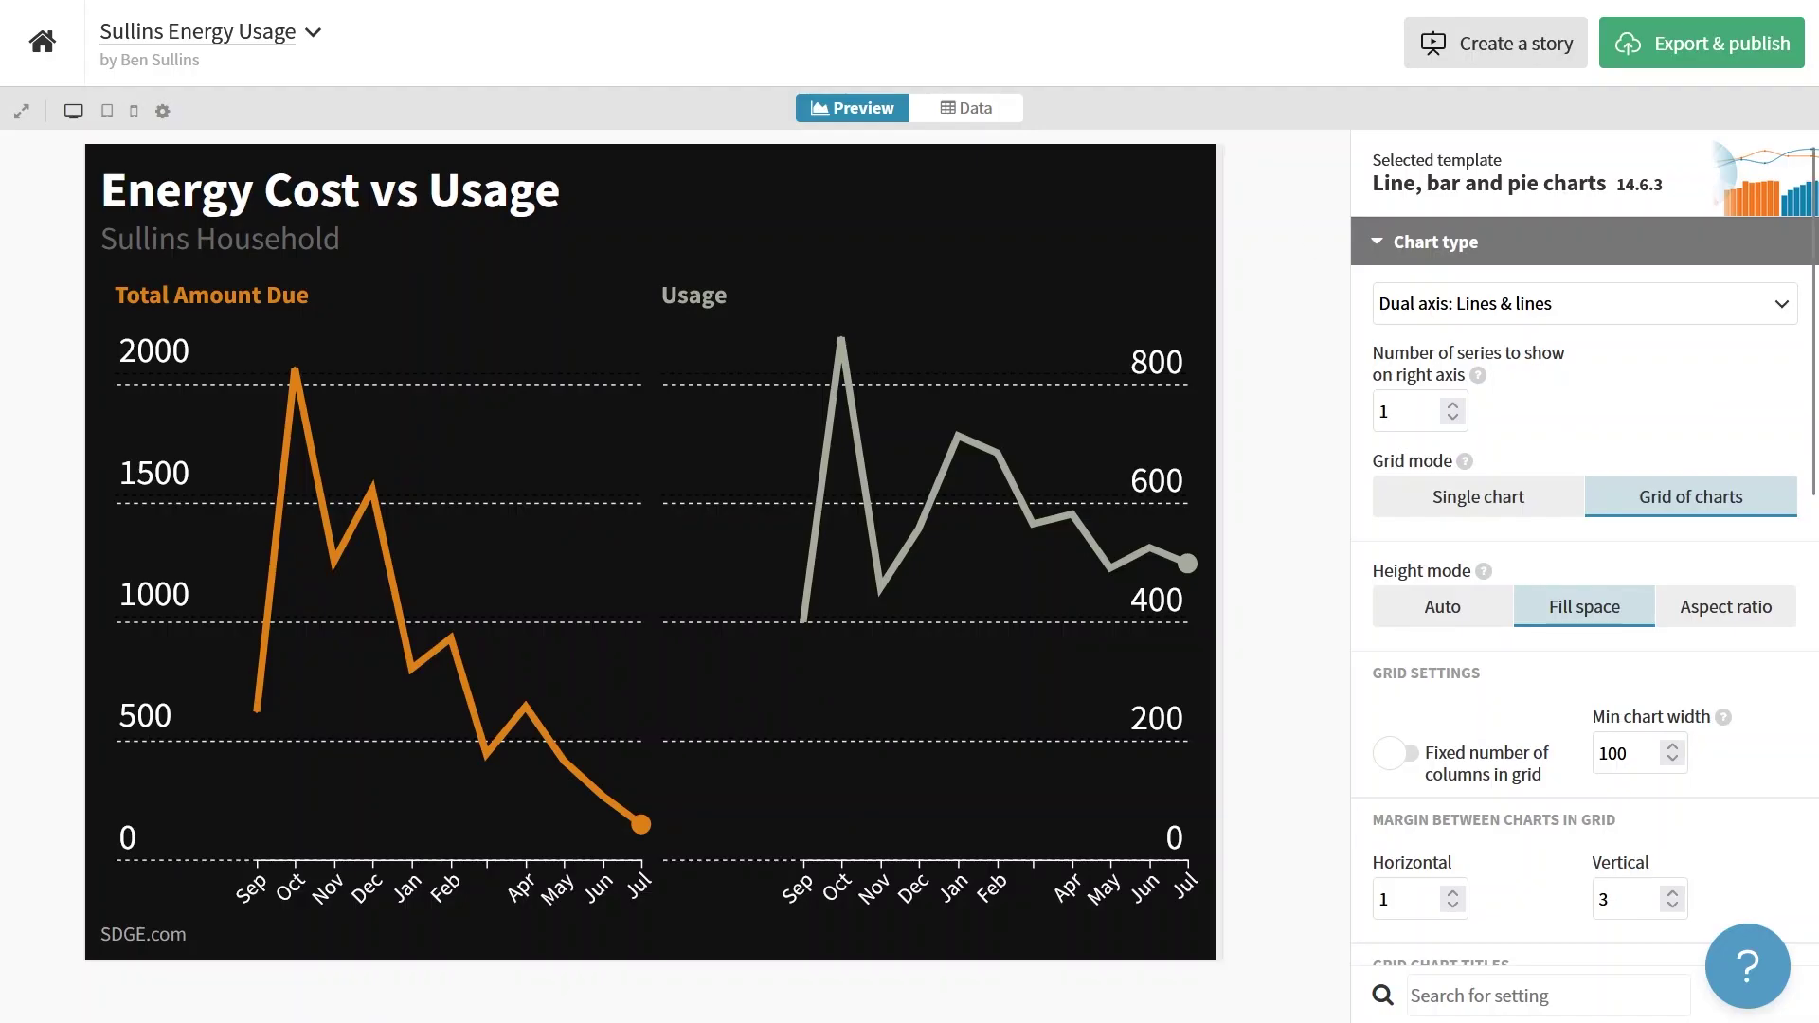
right_click(1530, 502)
click(1477, 491)
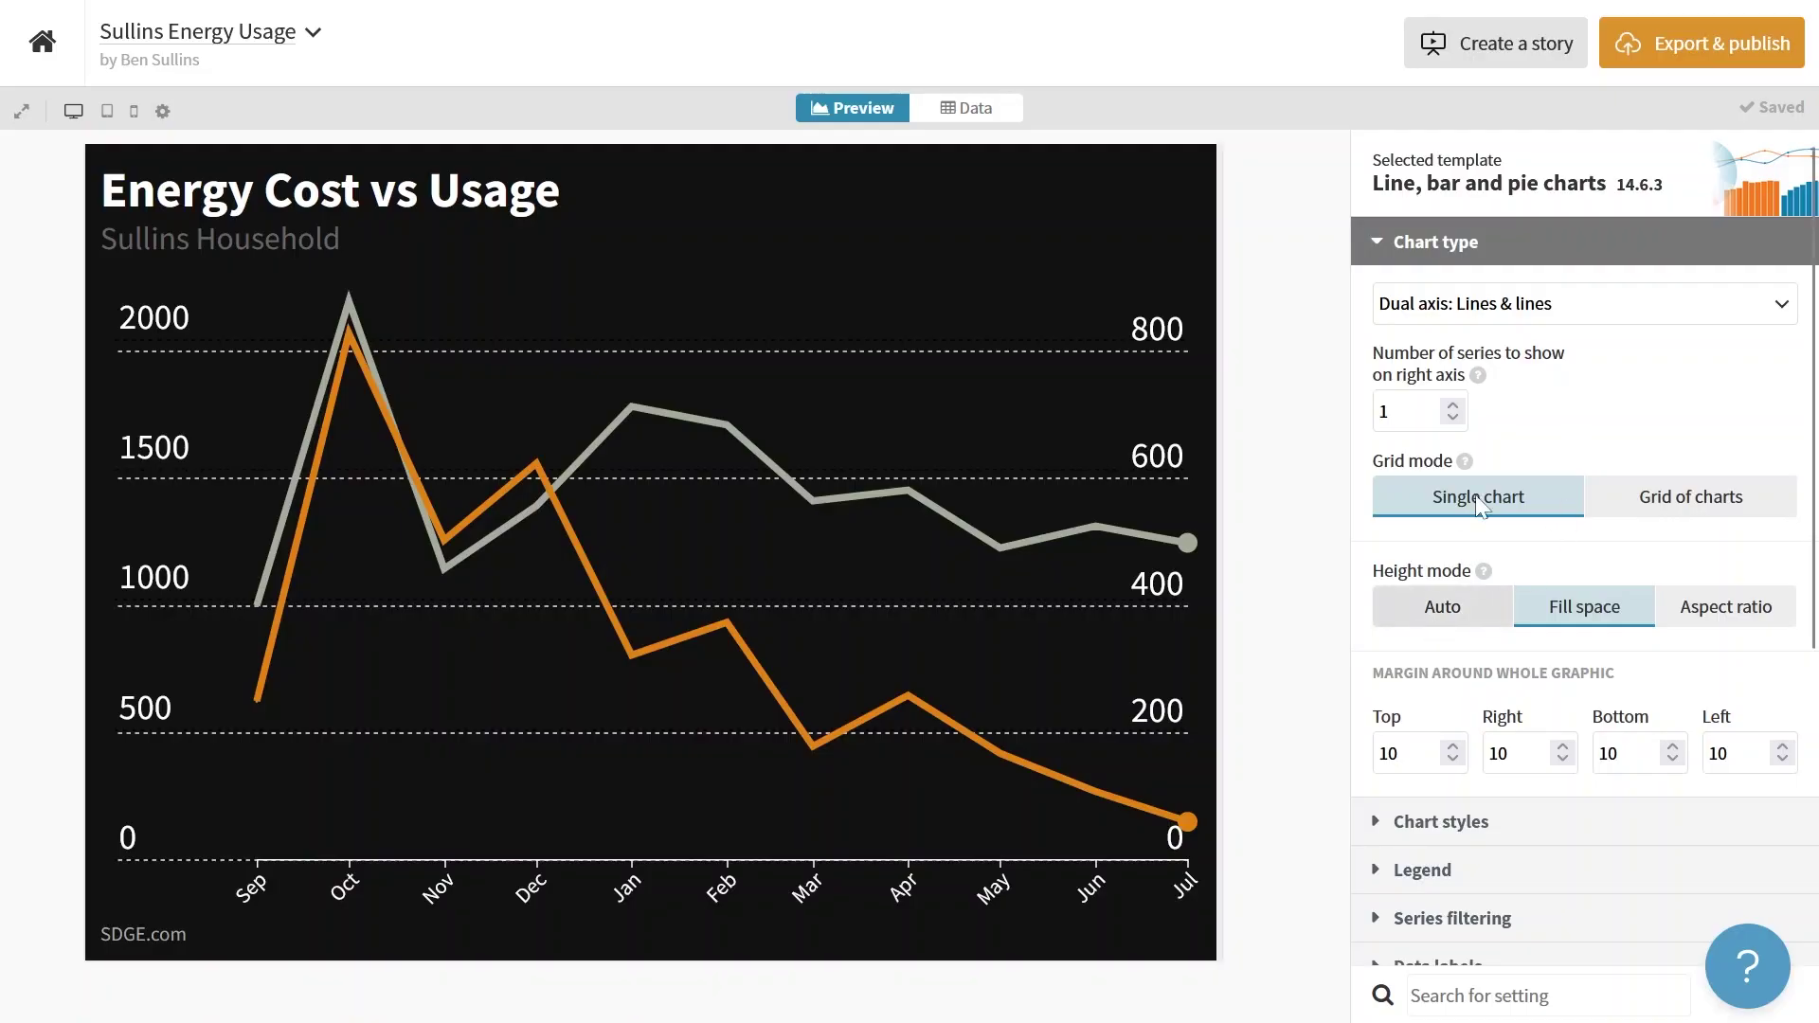
- Examine the chart's data table and the list of available chart types without changing the current type
click(967, 107)
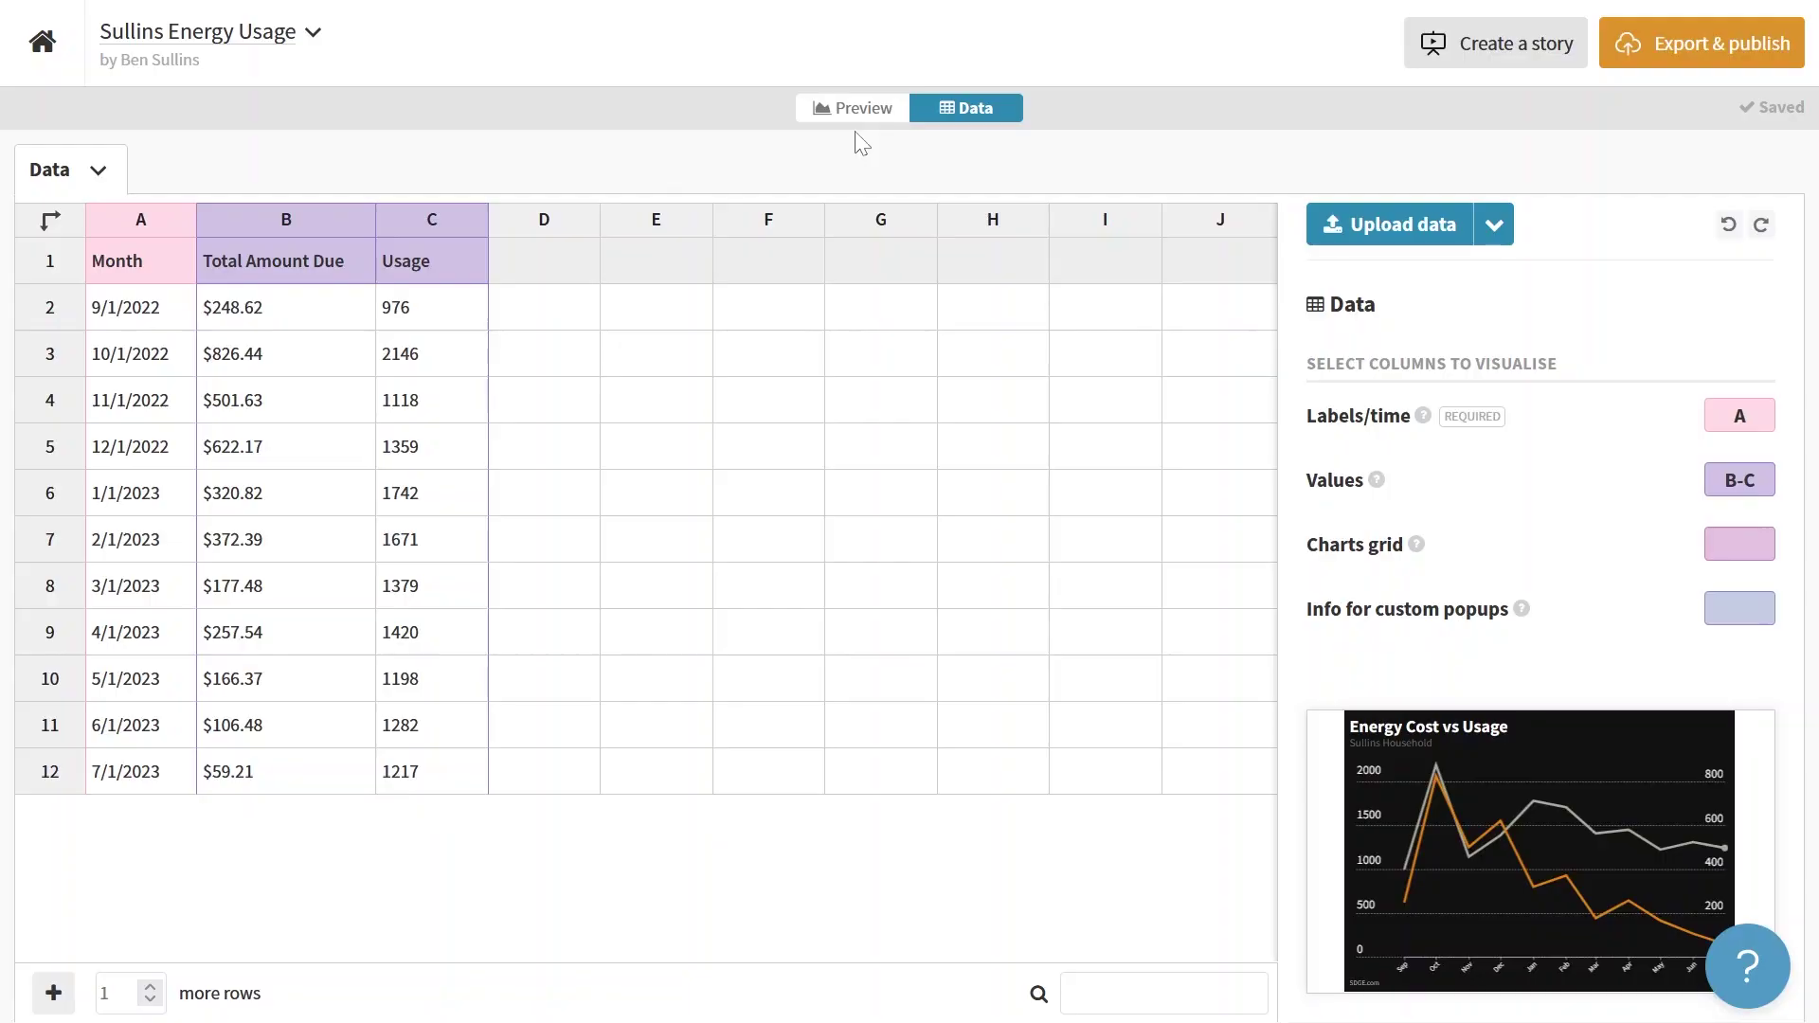
click(861, 112)
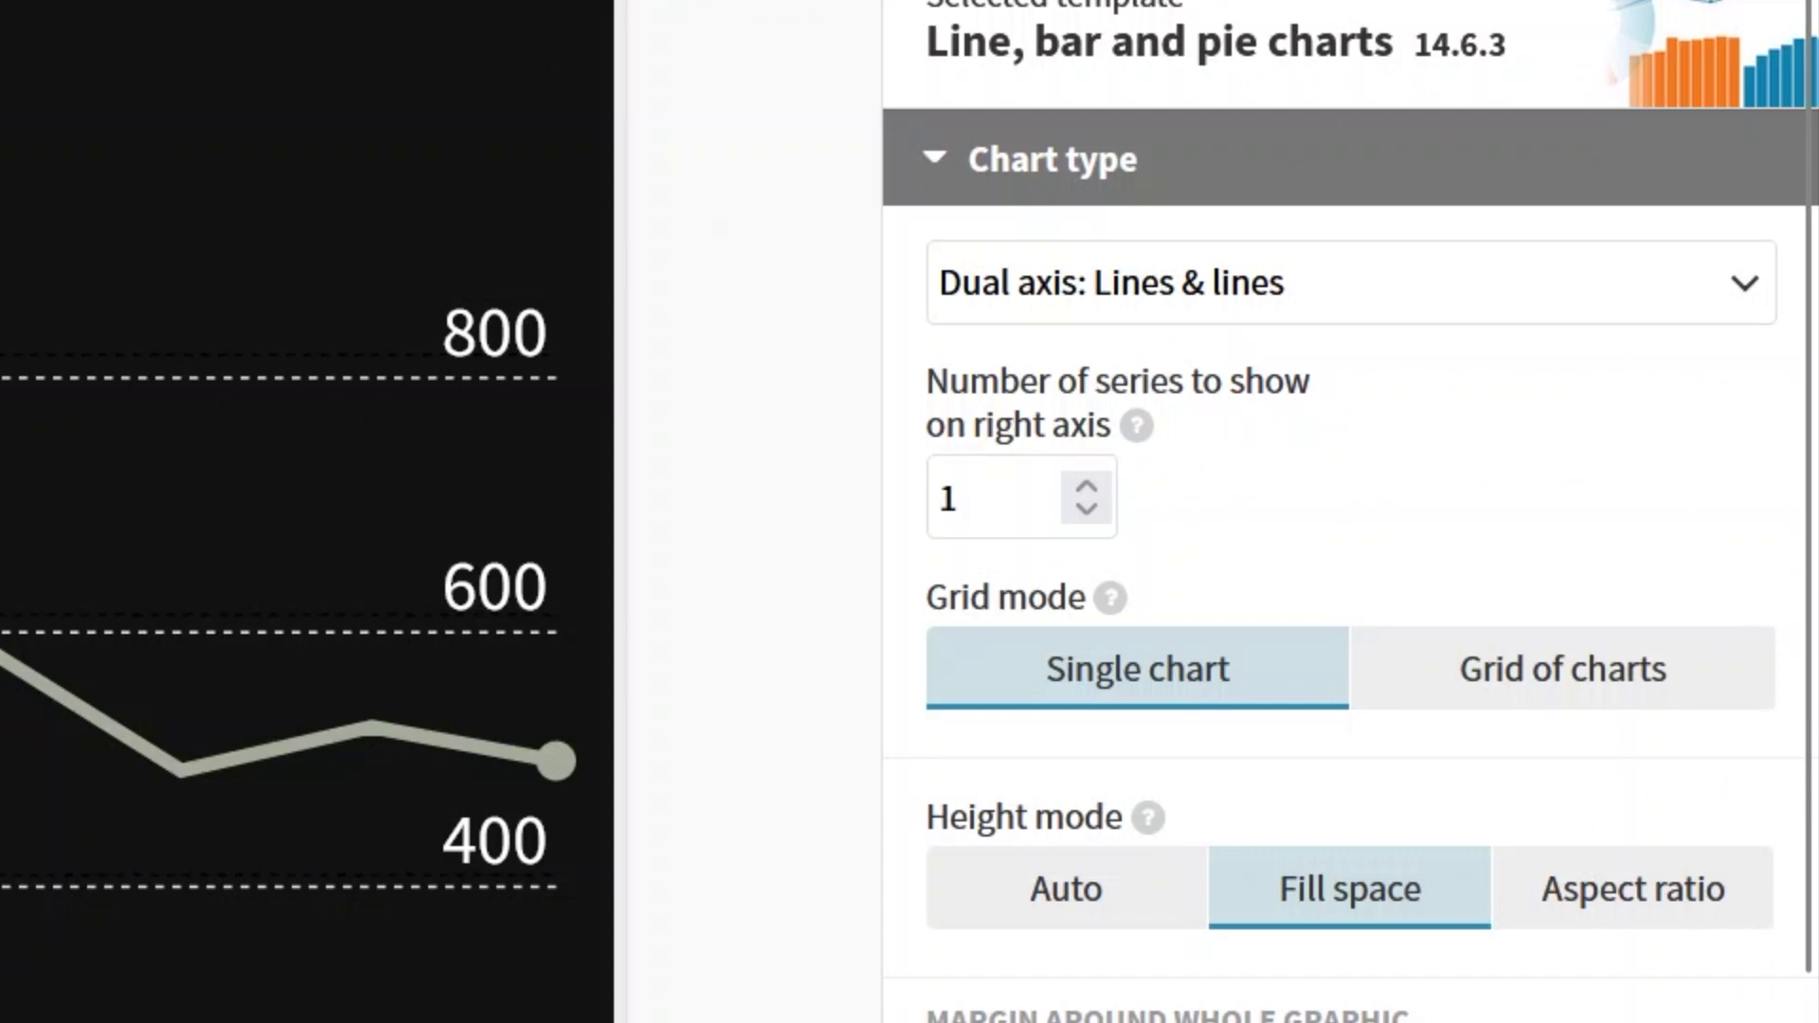
click(1596, 304)
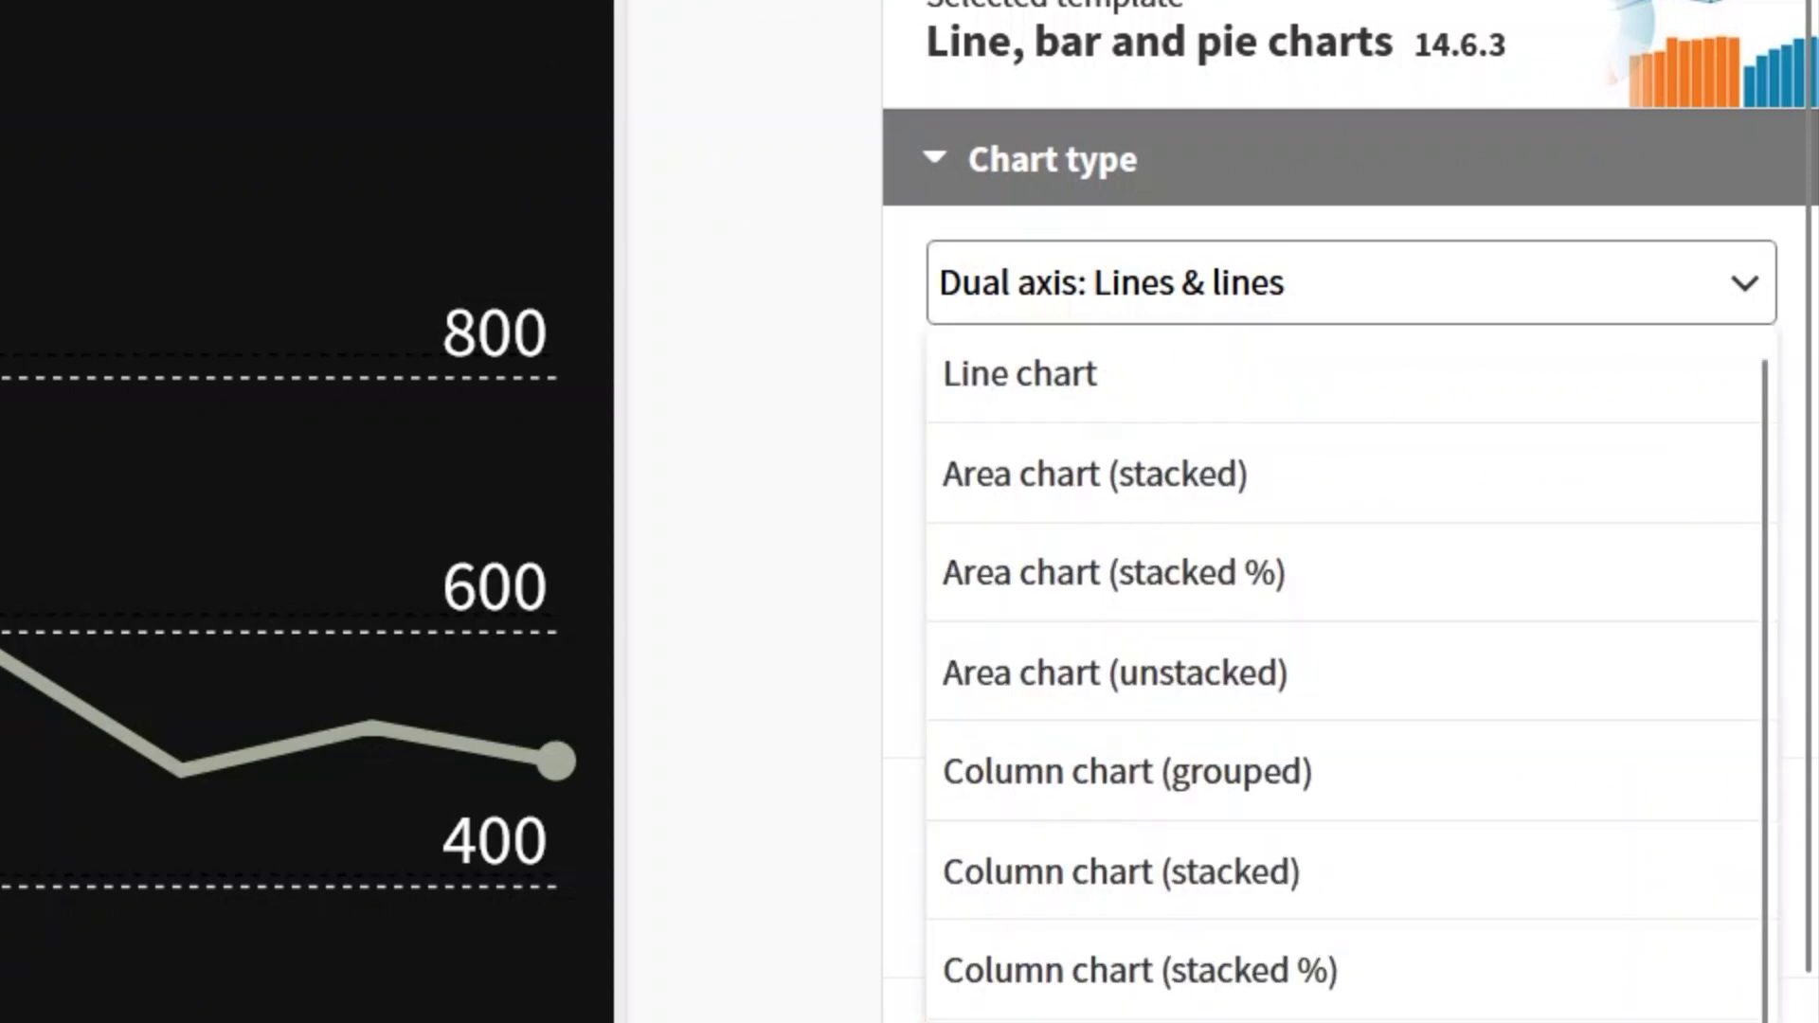
scroll(1381, 964, down, 4)
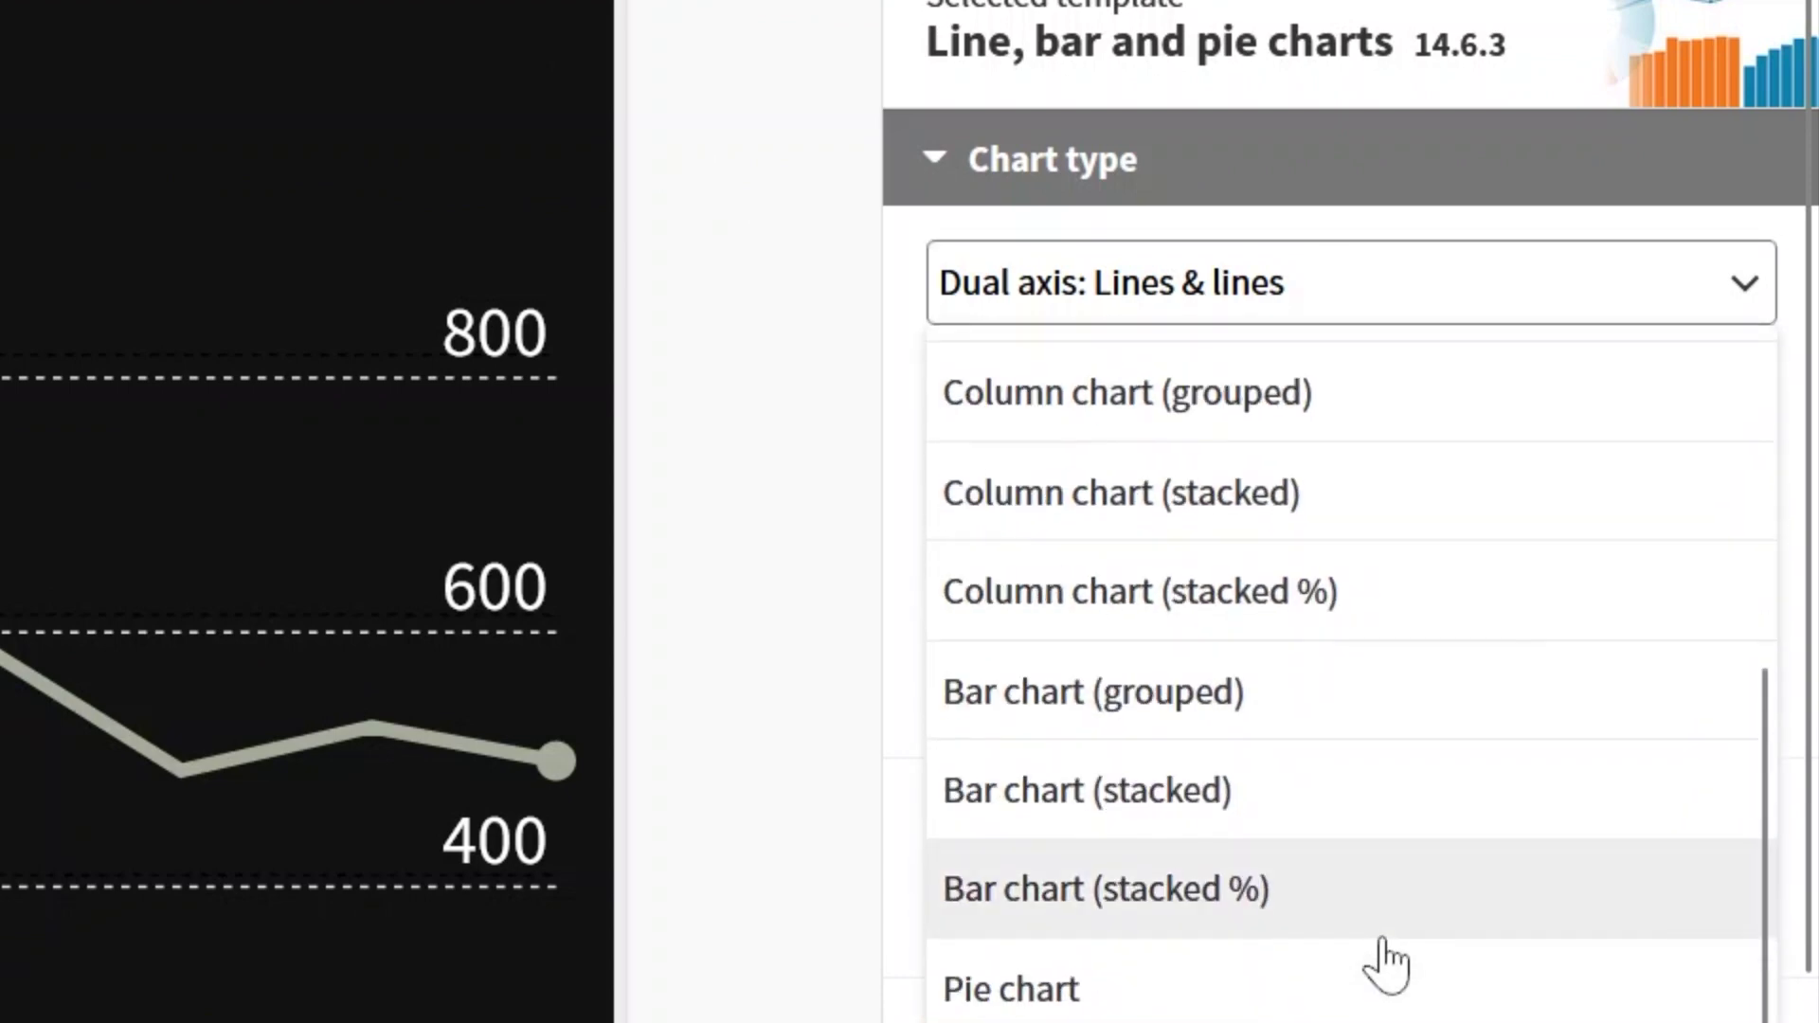
scroll(1384, 966, up, 4)
click(1396, 191)
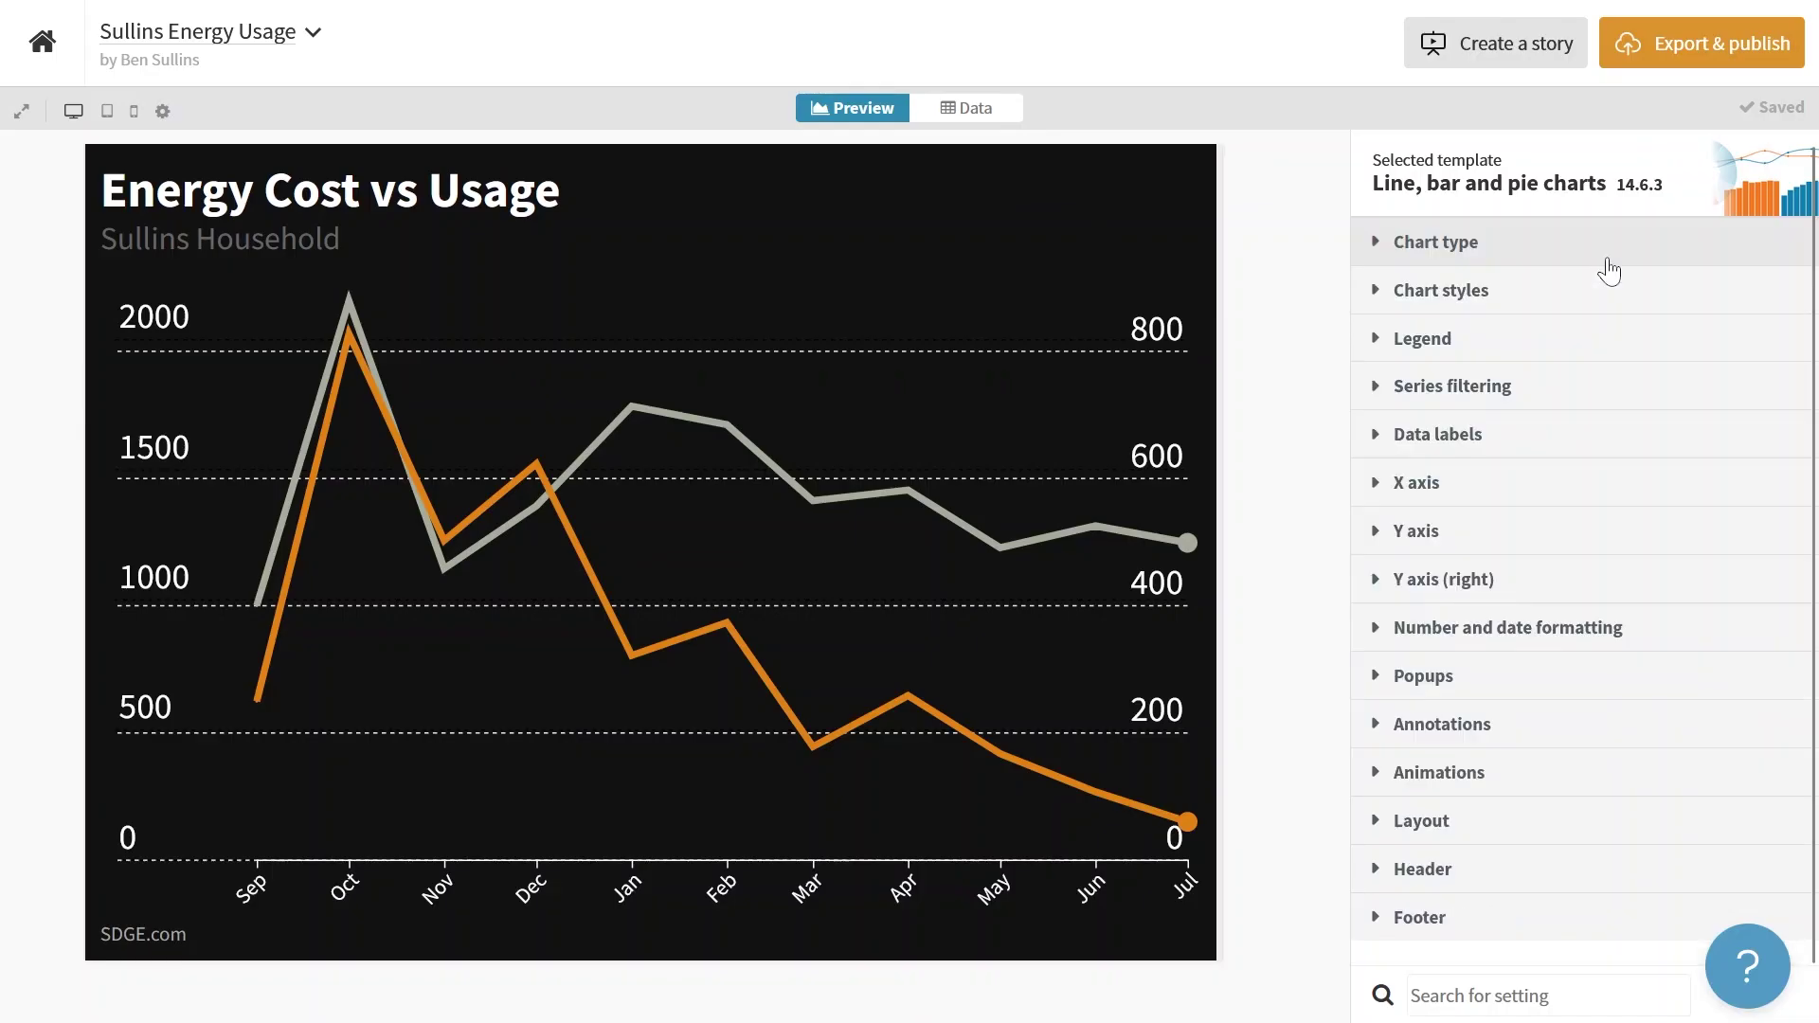
- Examine the chart type, chart styles and X axis settings of the energy cost chart
click(1557, 248)
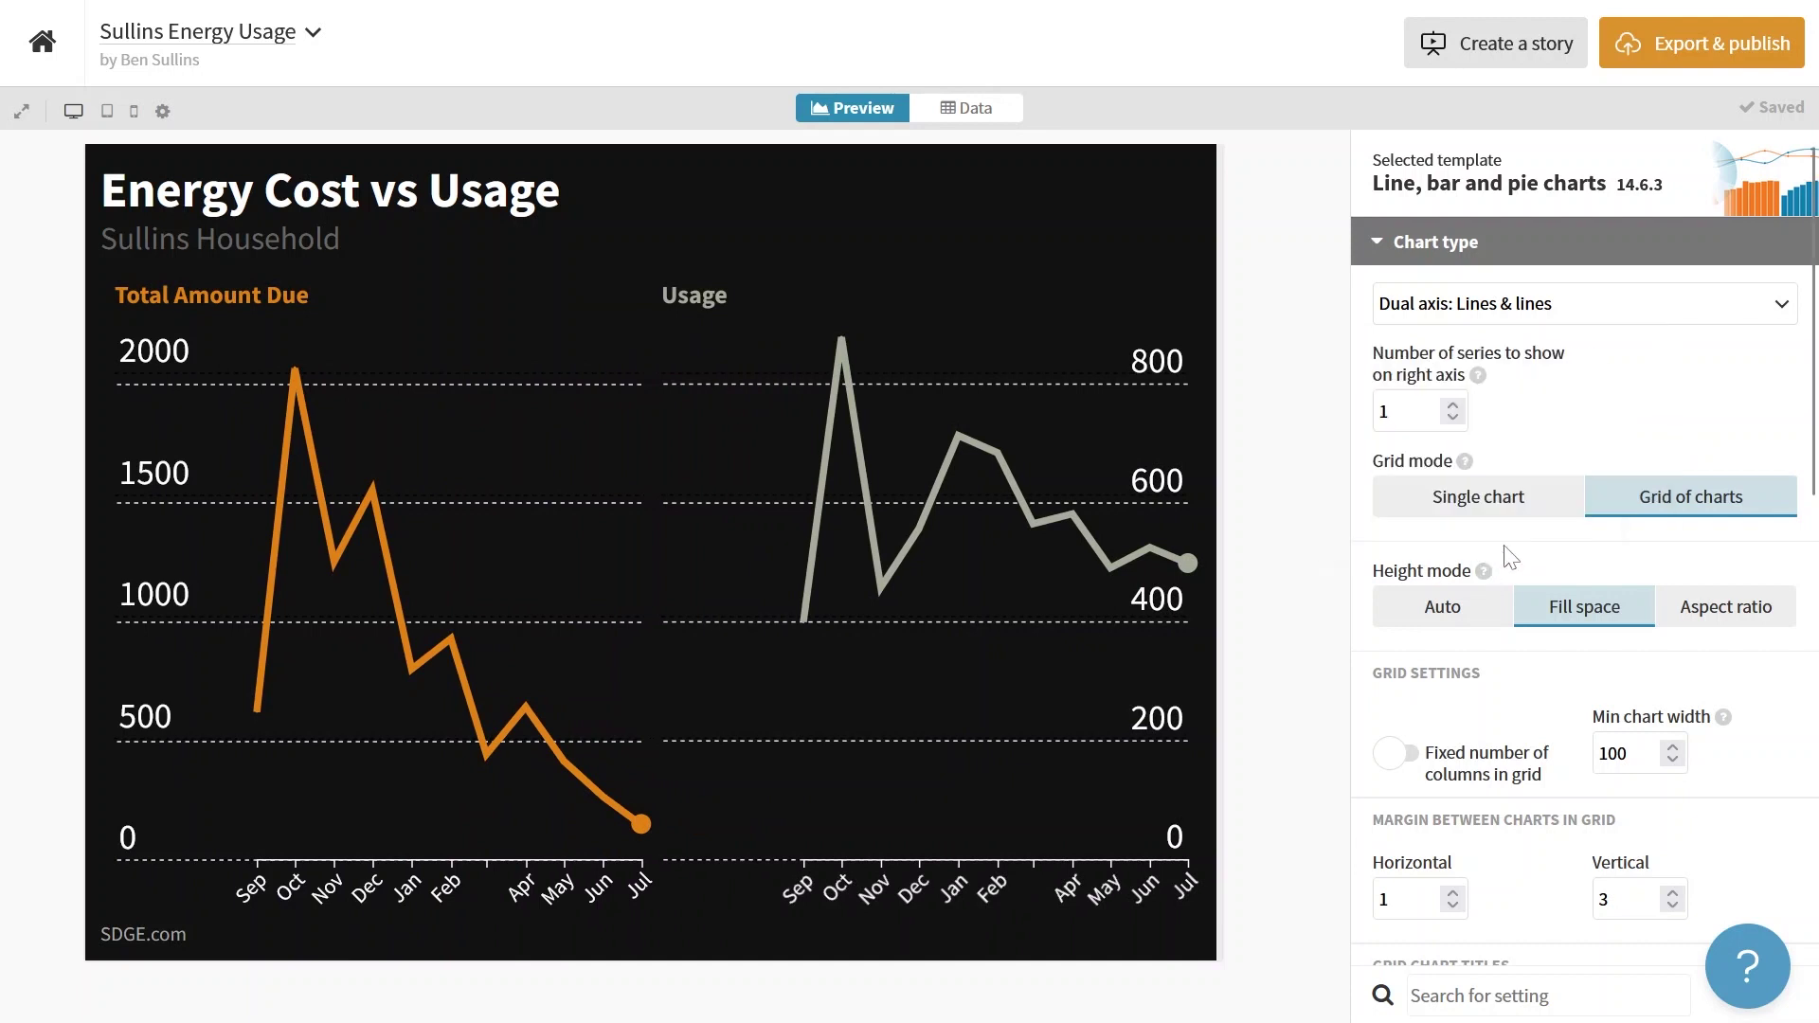
scroll(1510, 557, down, 3)
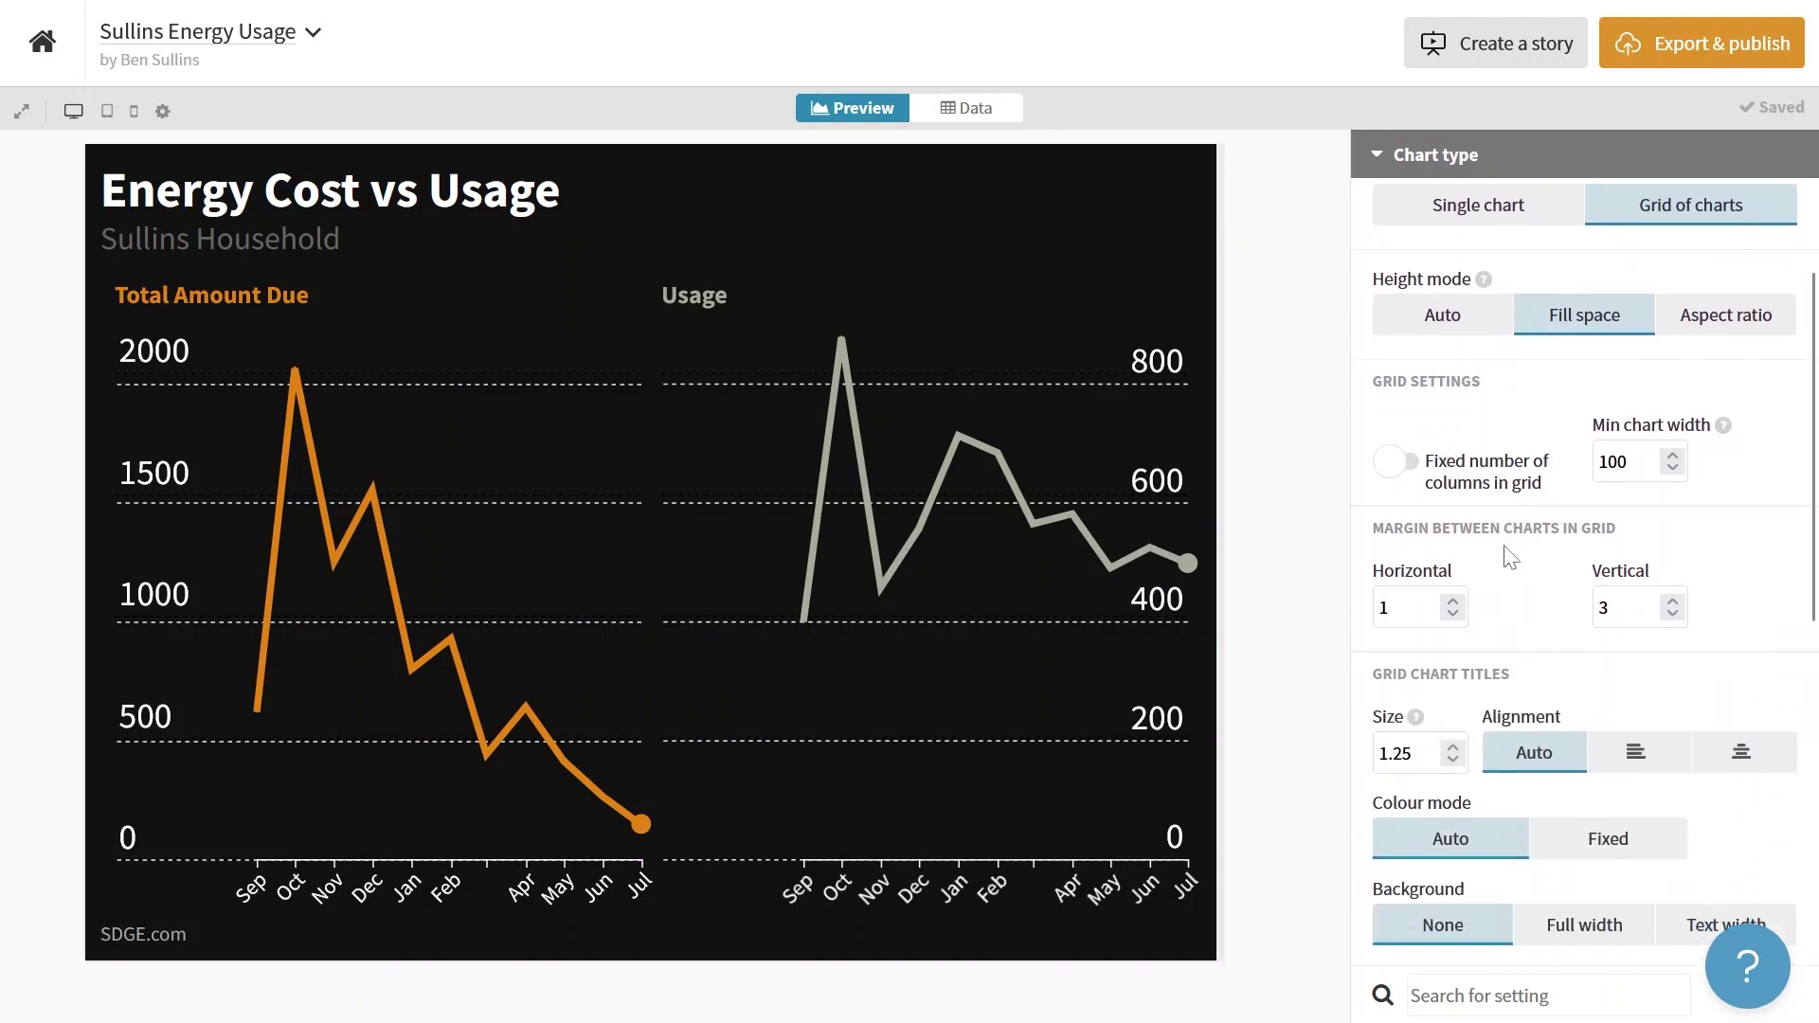
scroll(1509, 557, down, 1)
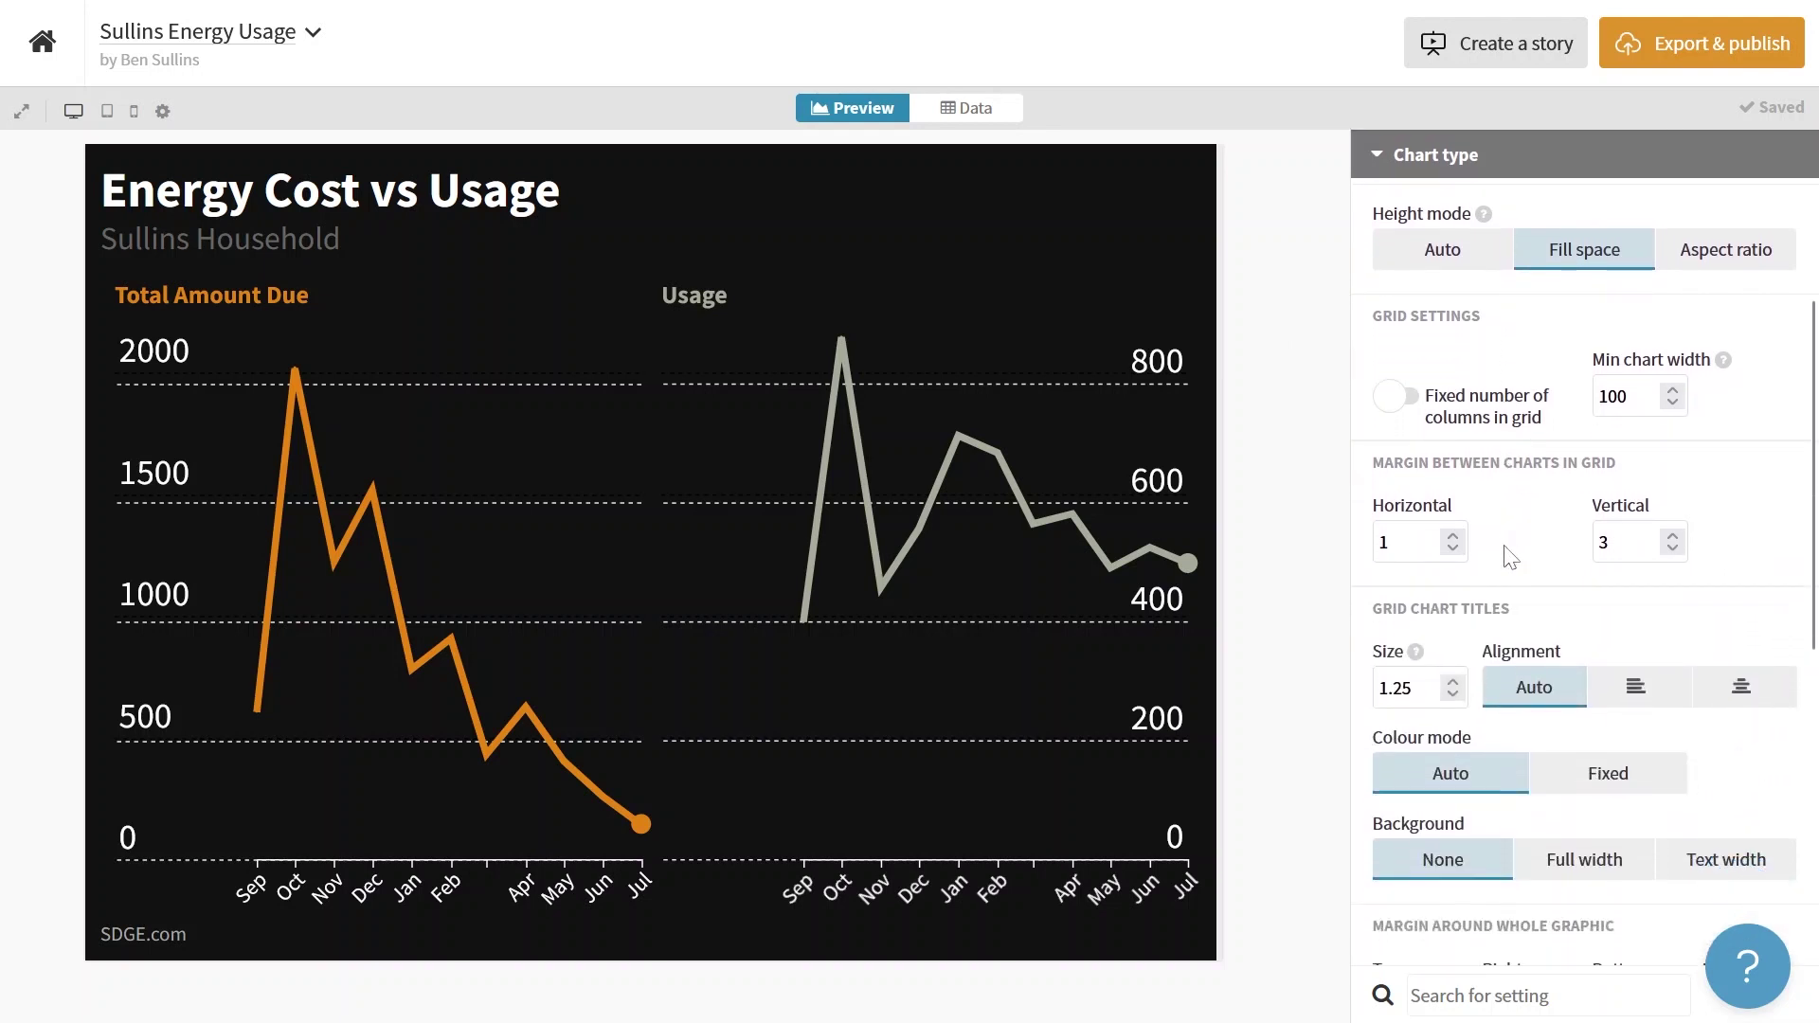
scroll(1510, 557, down, 2)
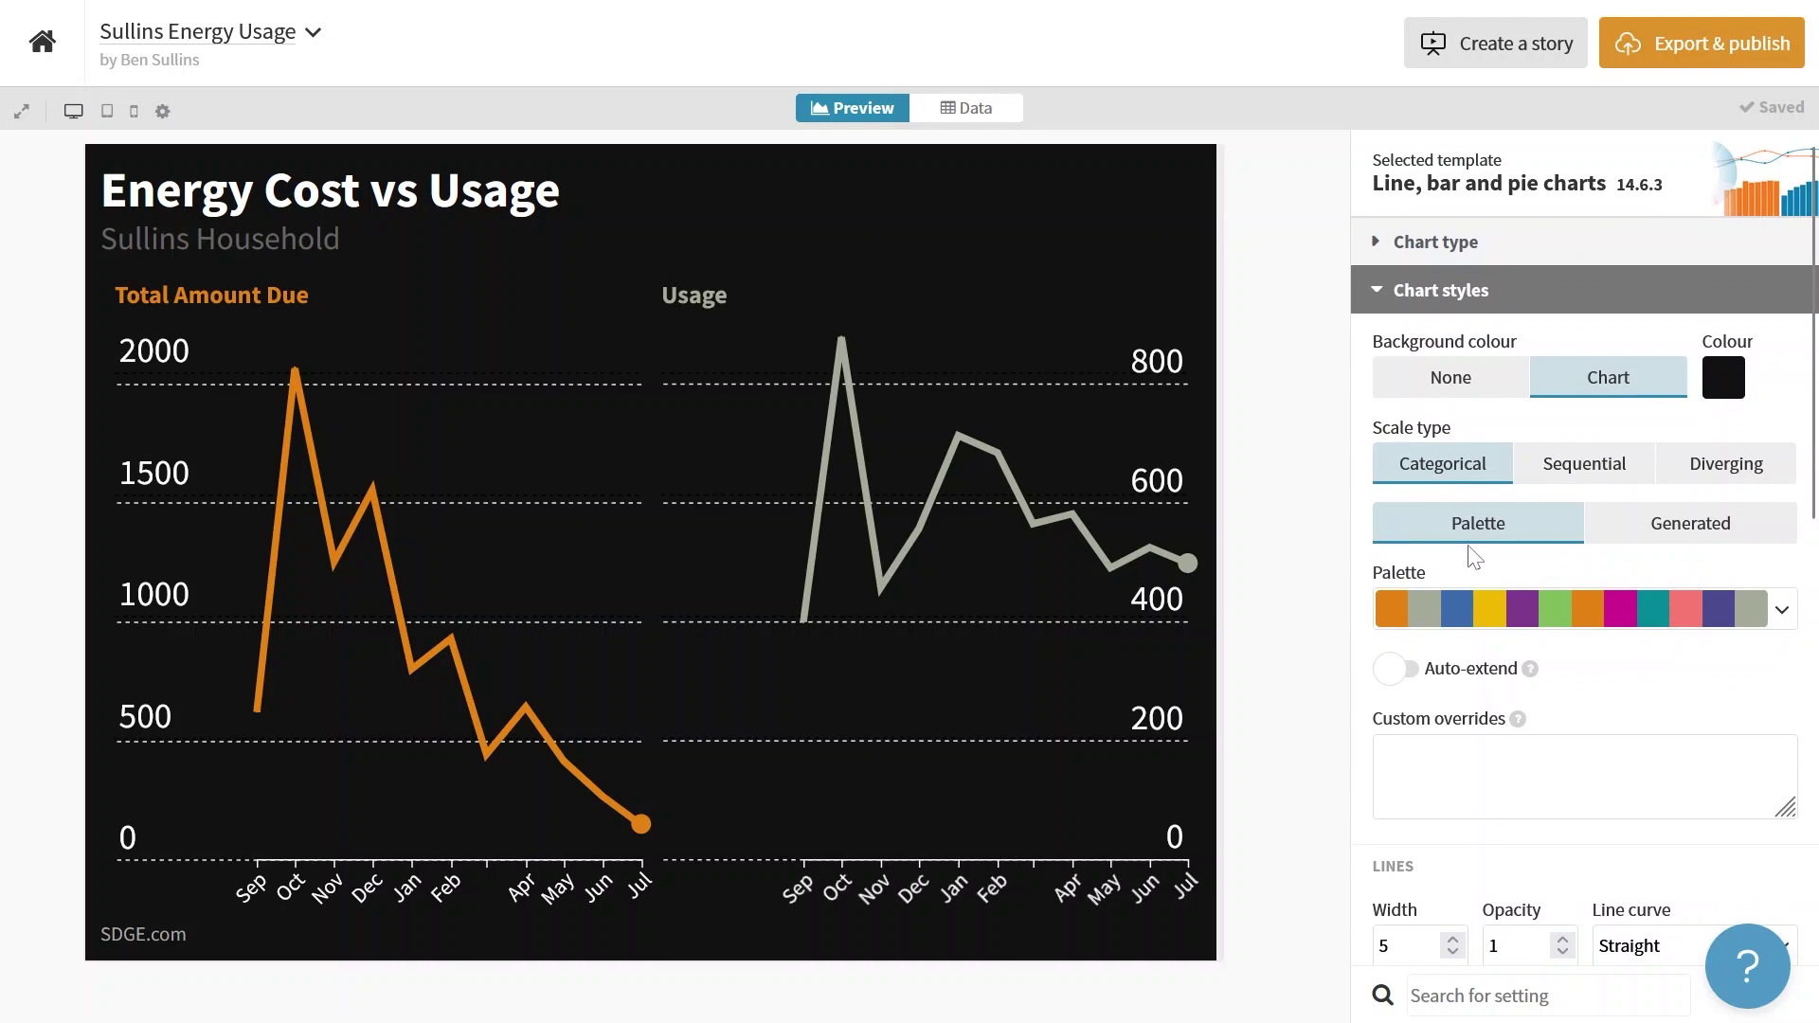
scroll(1469, 546, down, 7)
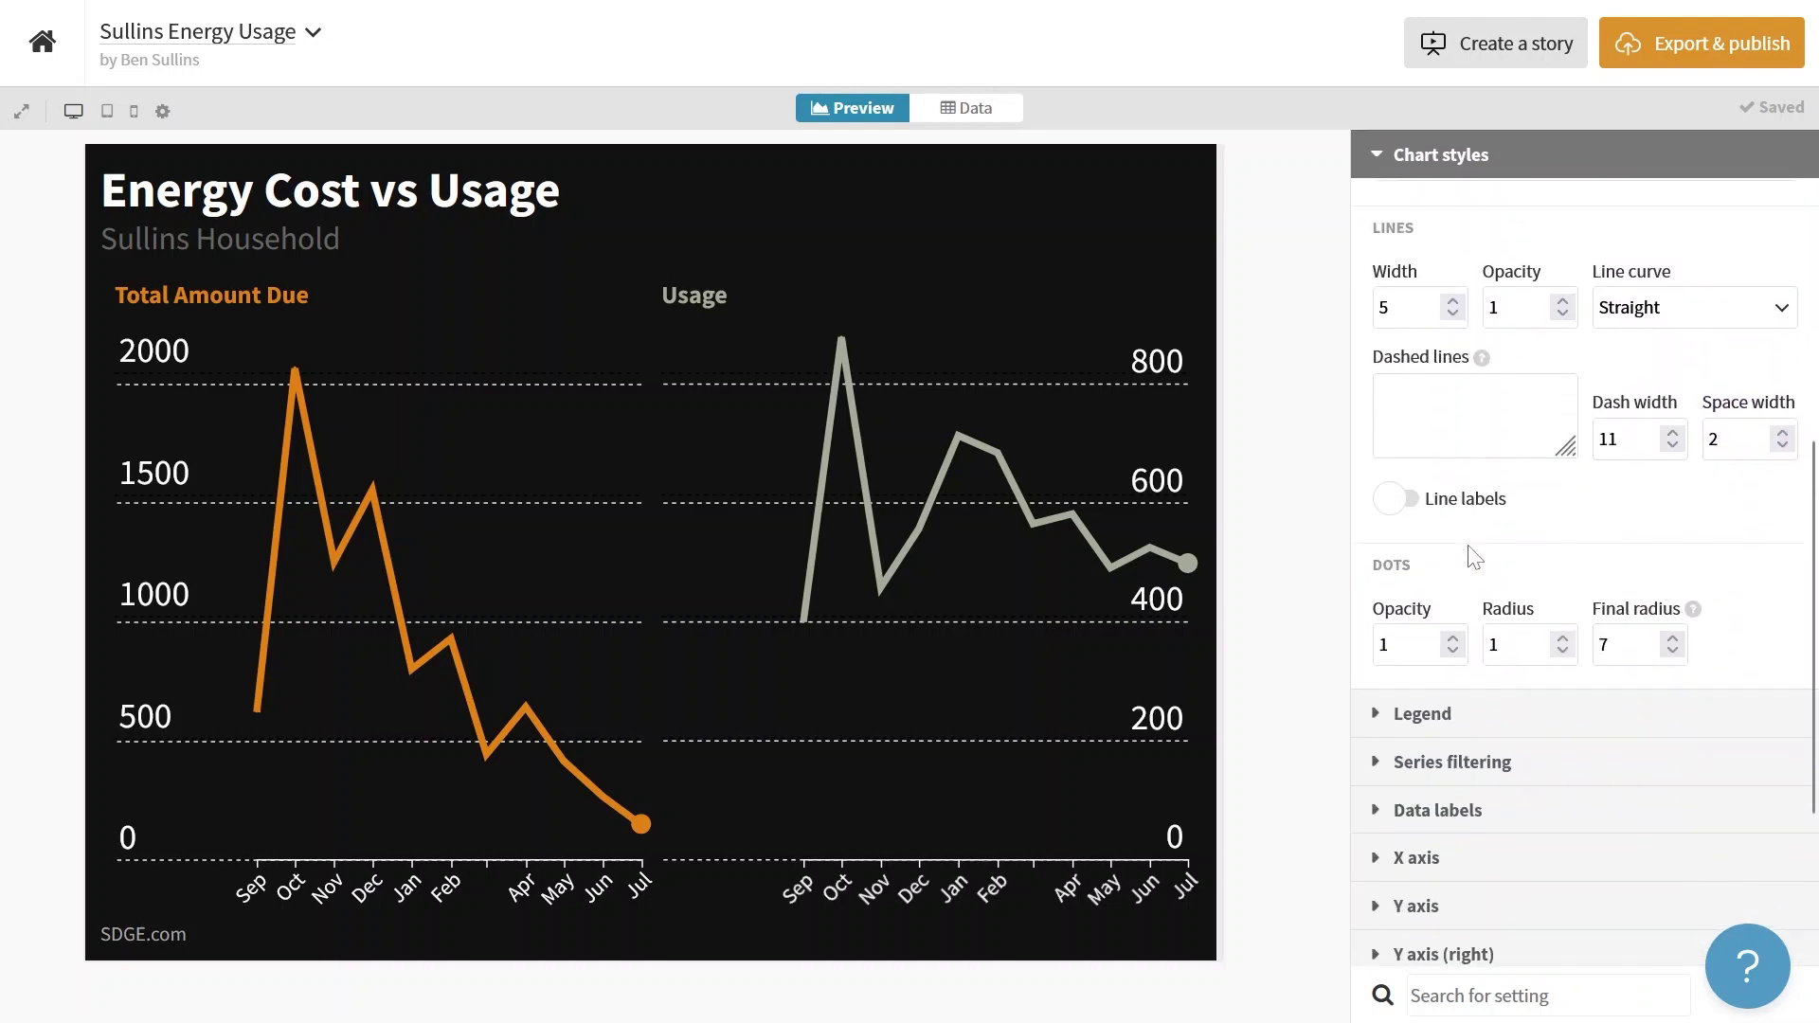
scroll(1470, 554, down, 3)
click(1451, 540)
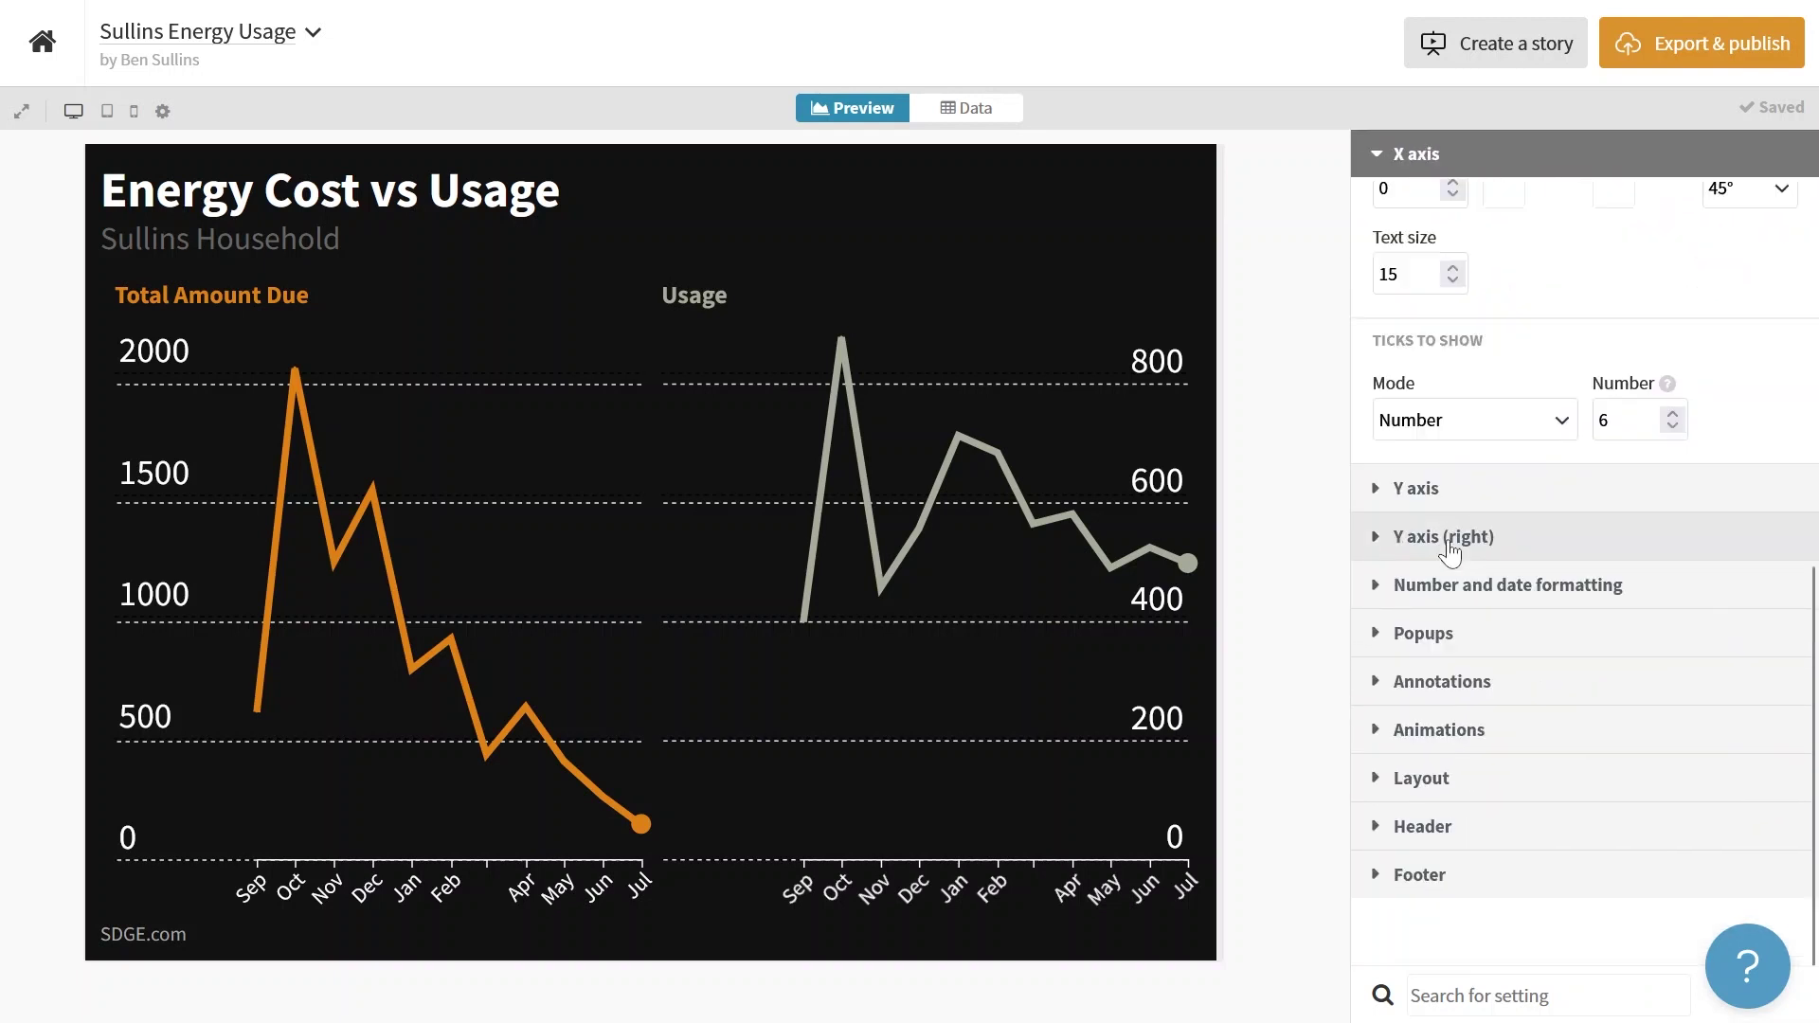
scroll(1449, 550, up, 6)
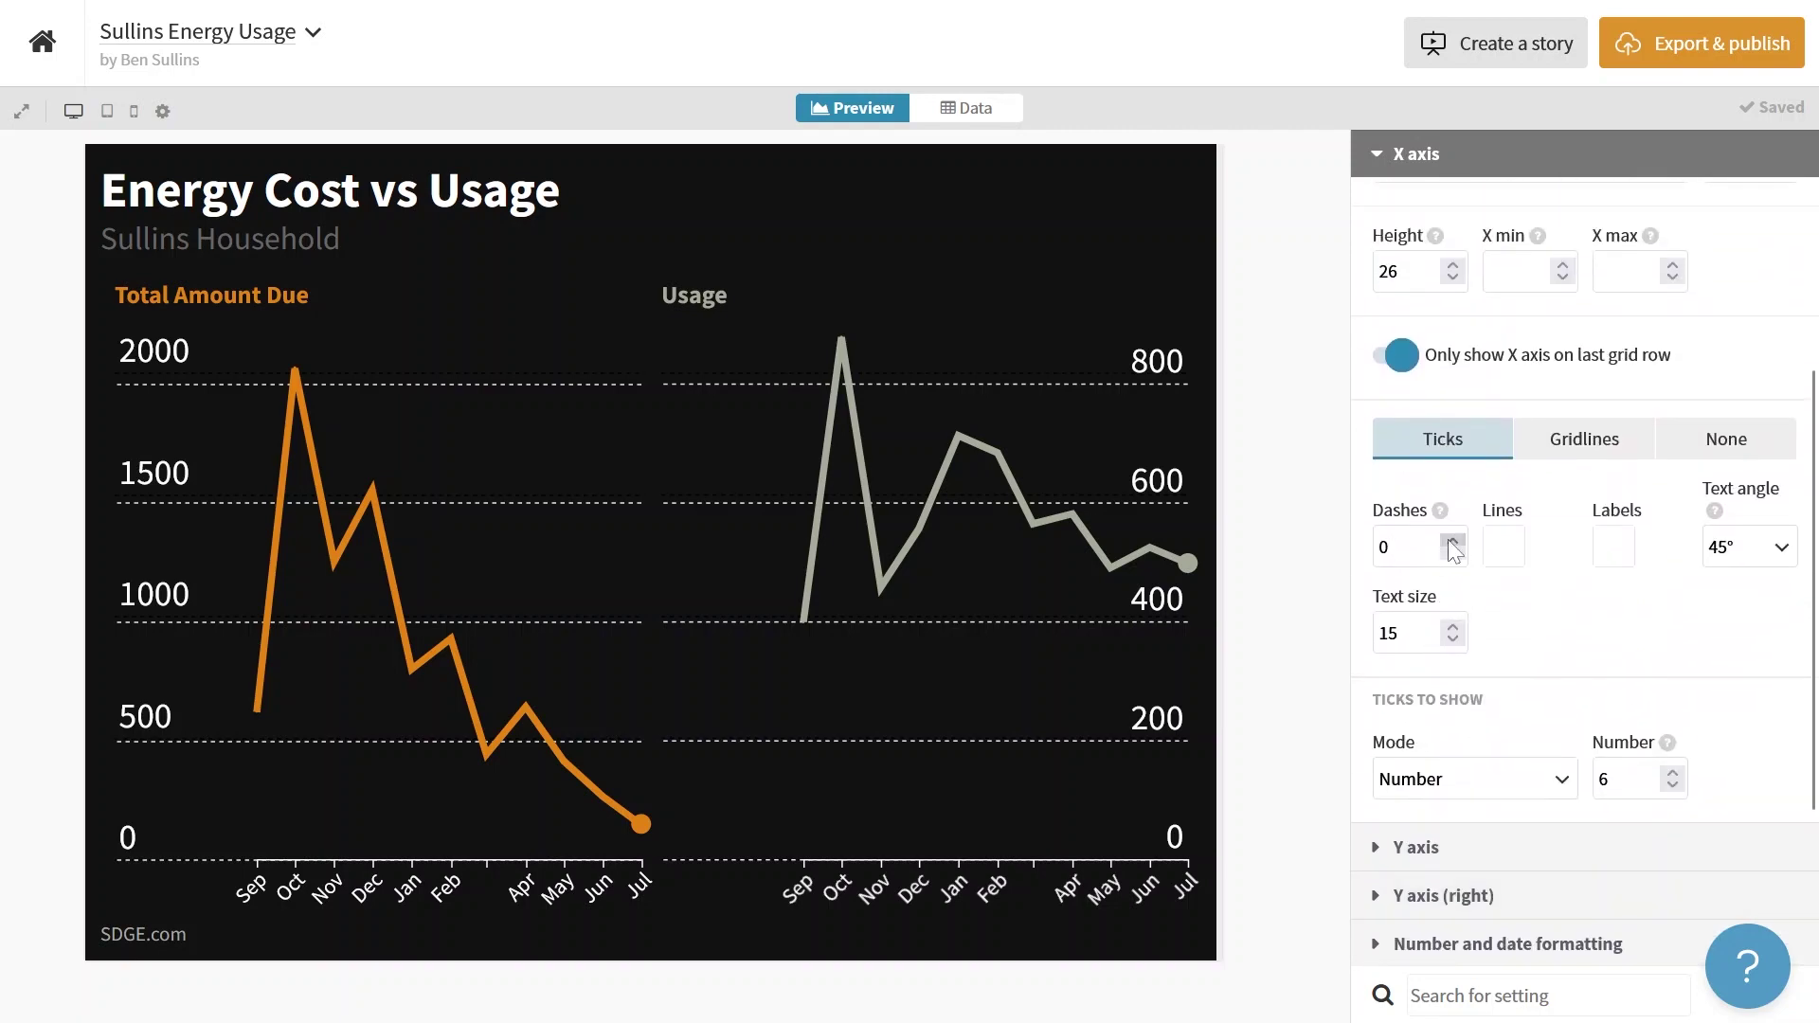
scroll(1454, 552, down, 5)
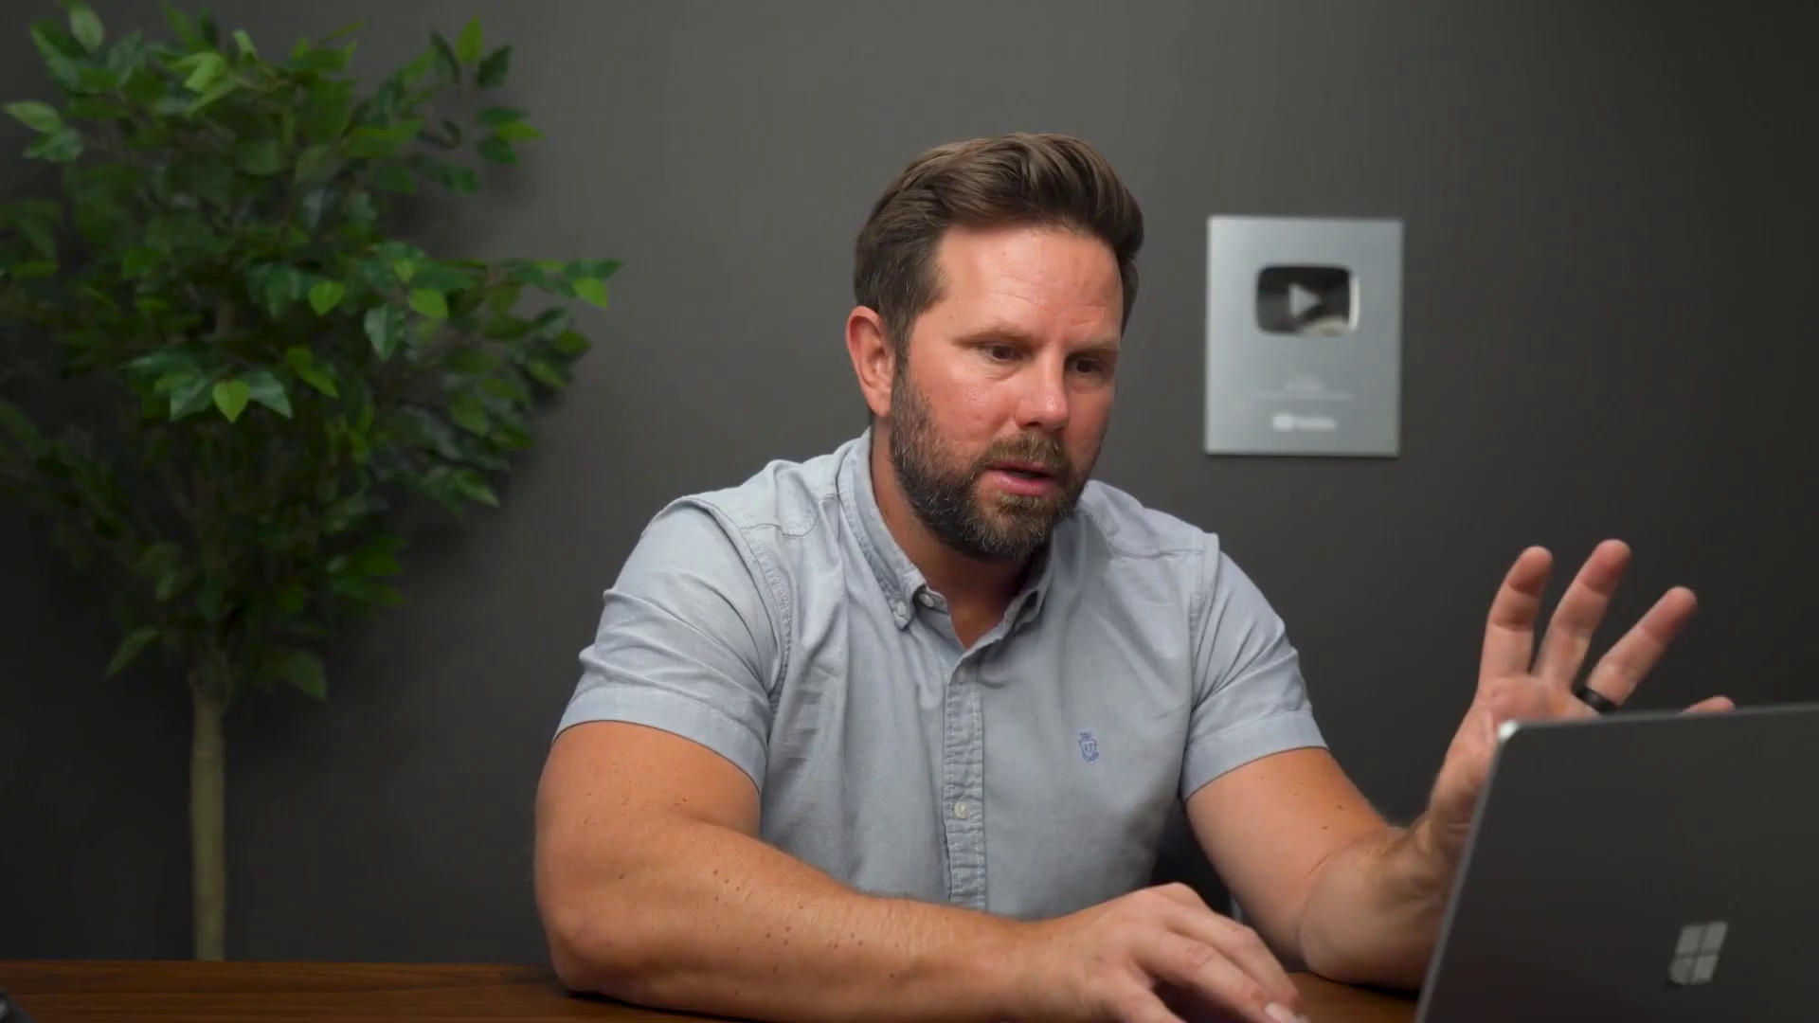
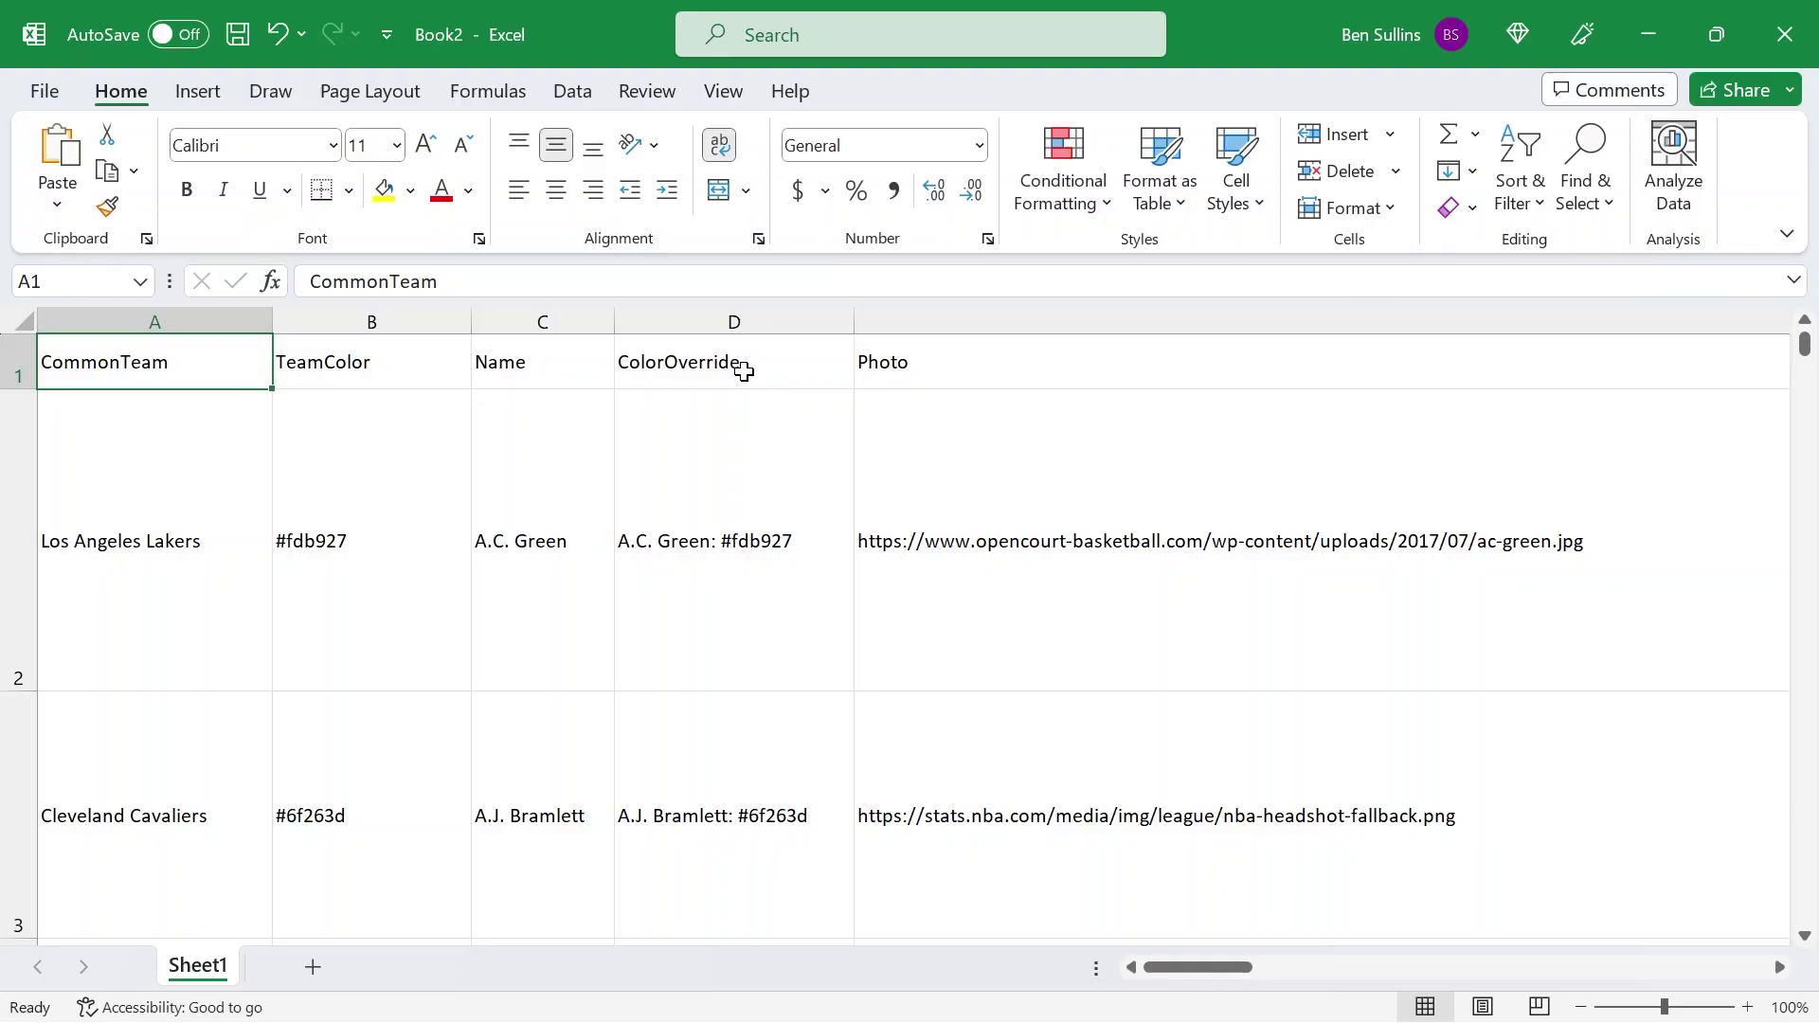
- Copy the entire basketball player table from A1 to the last used cell in Excel and switch to the Flourish projects page
key(ctrl+shift+End)
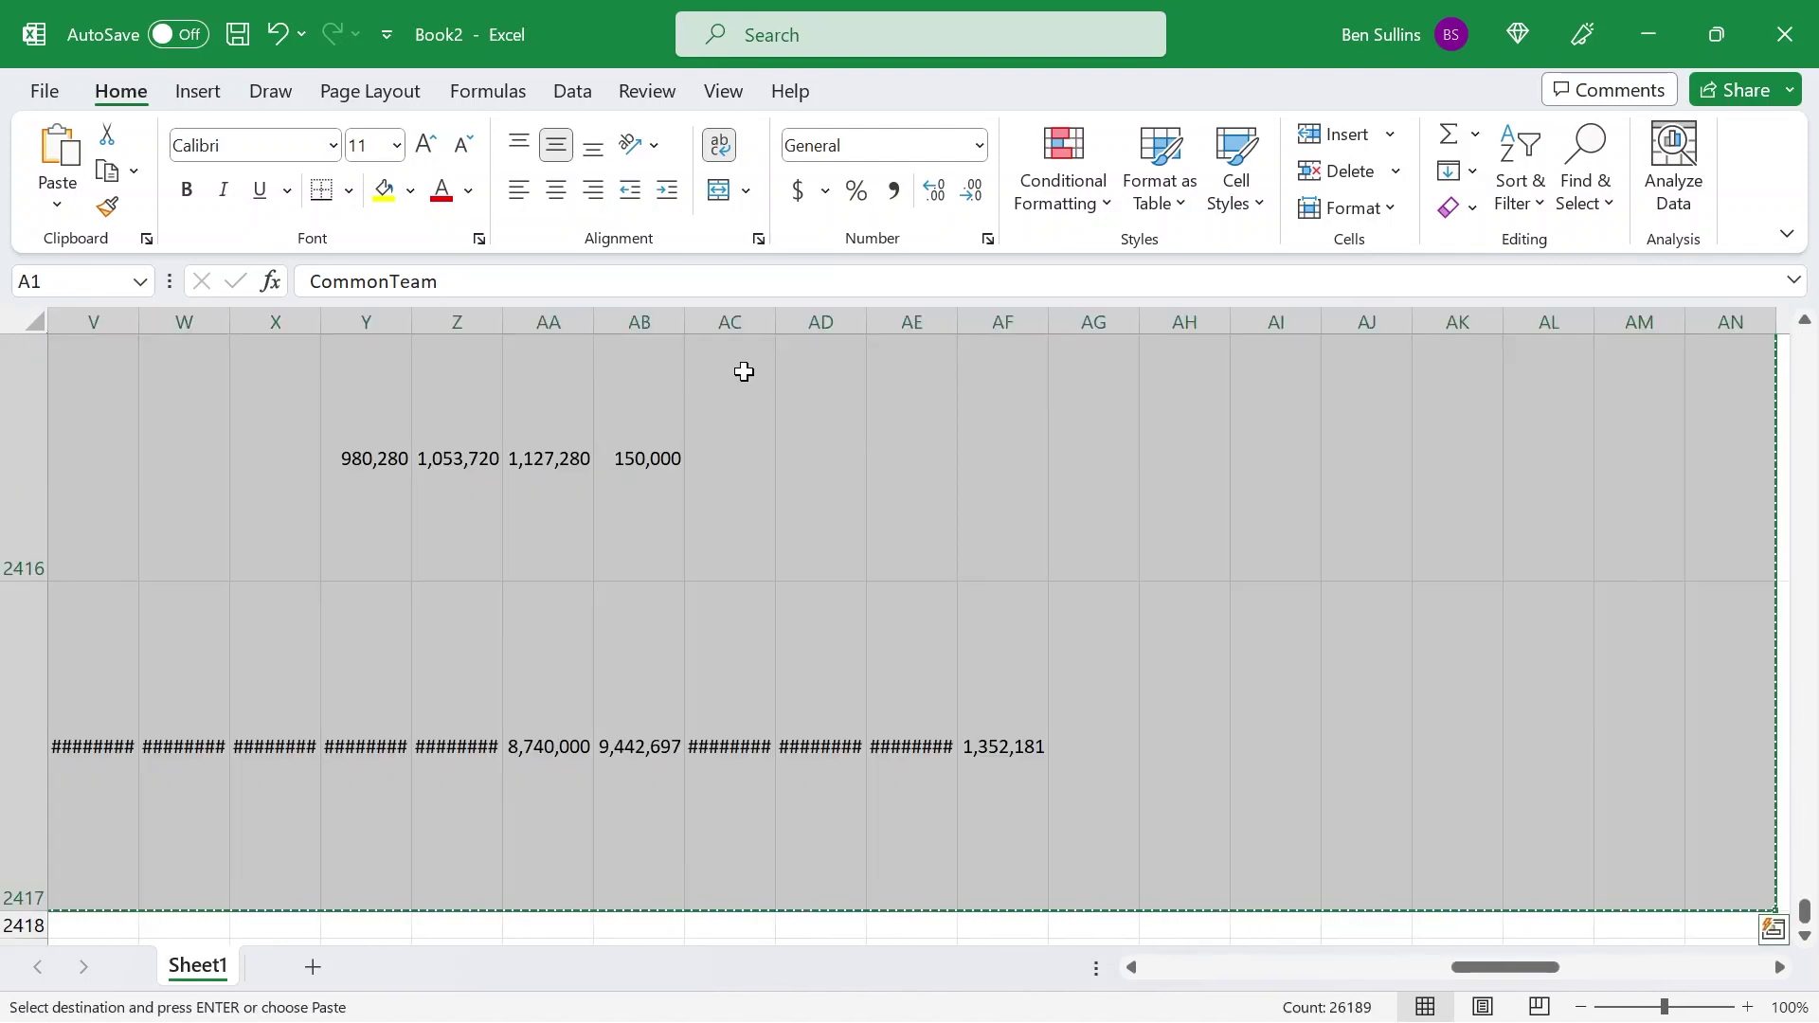
key(alt+Tab)
key(alt+Left)
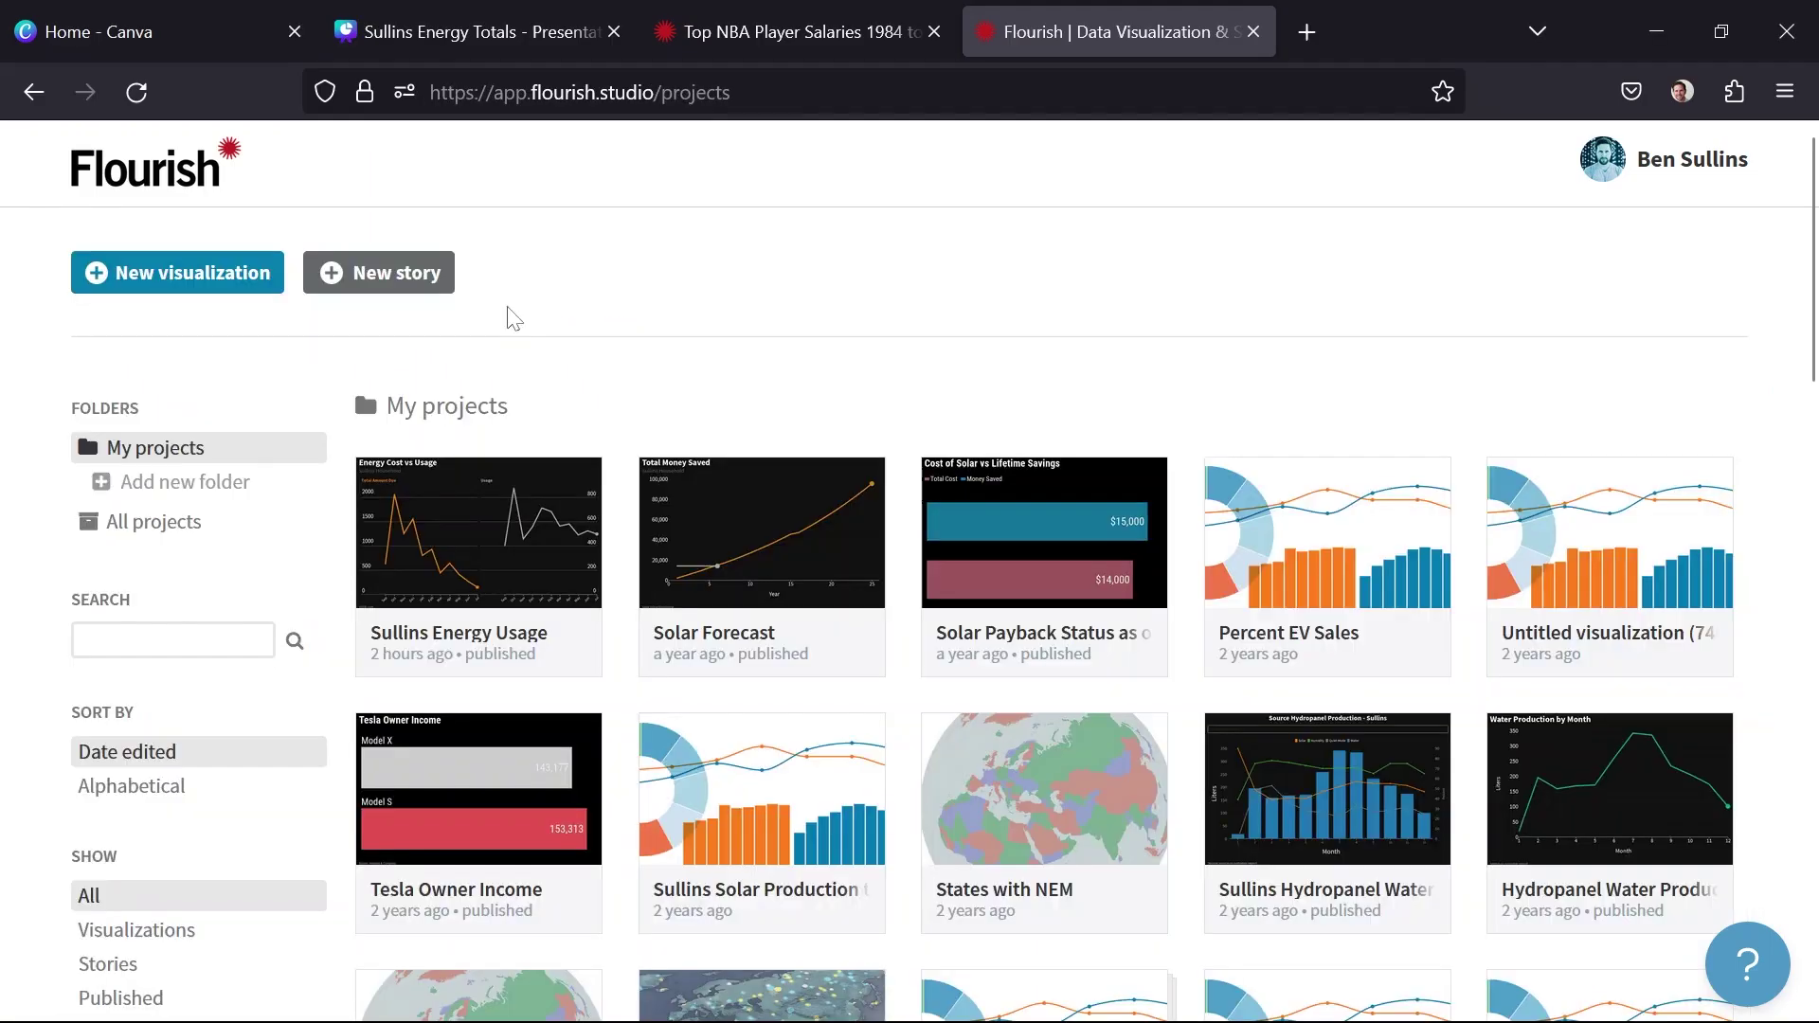
- Start a new visualization from the Bar chart race template
click(190, 284)
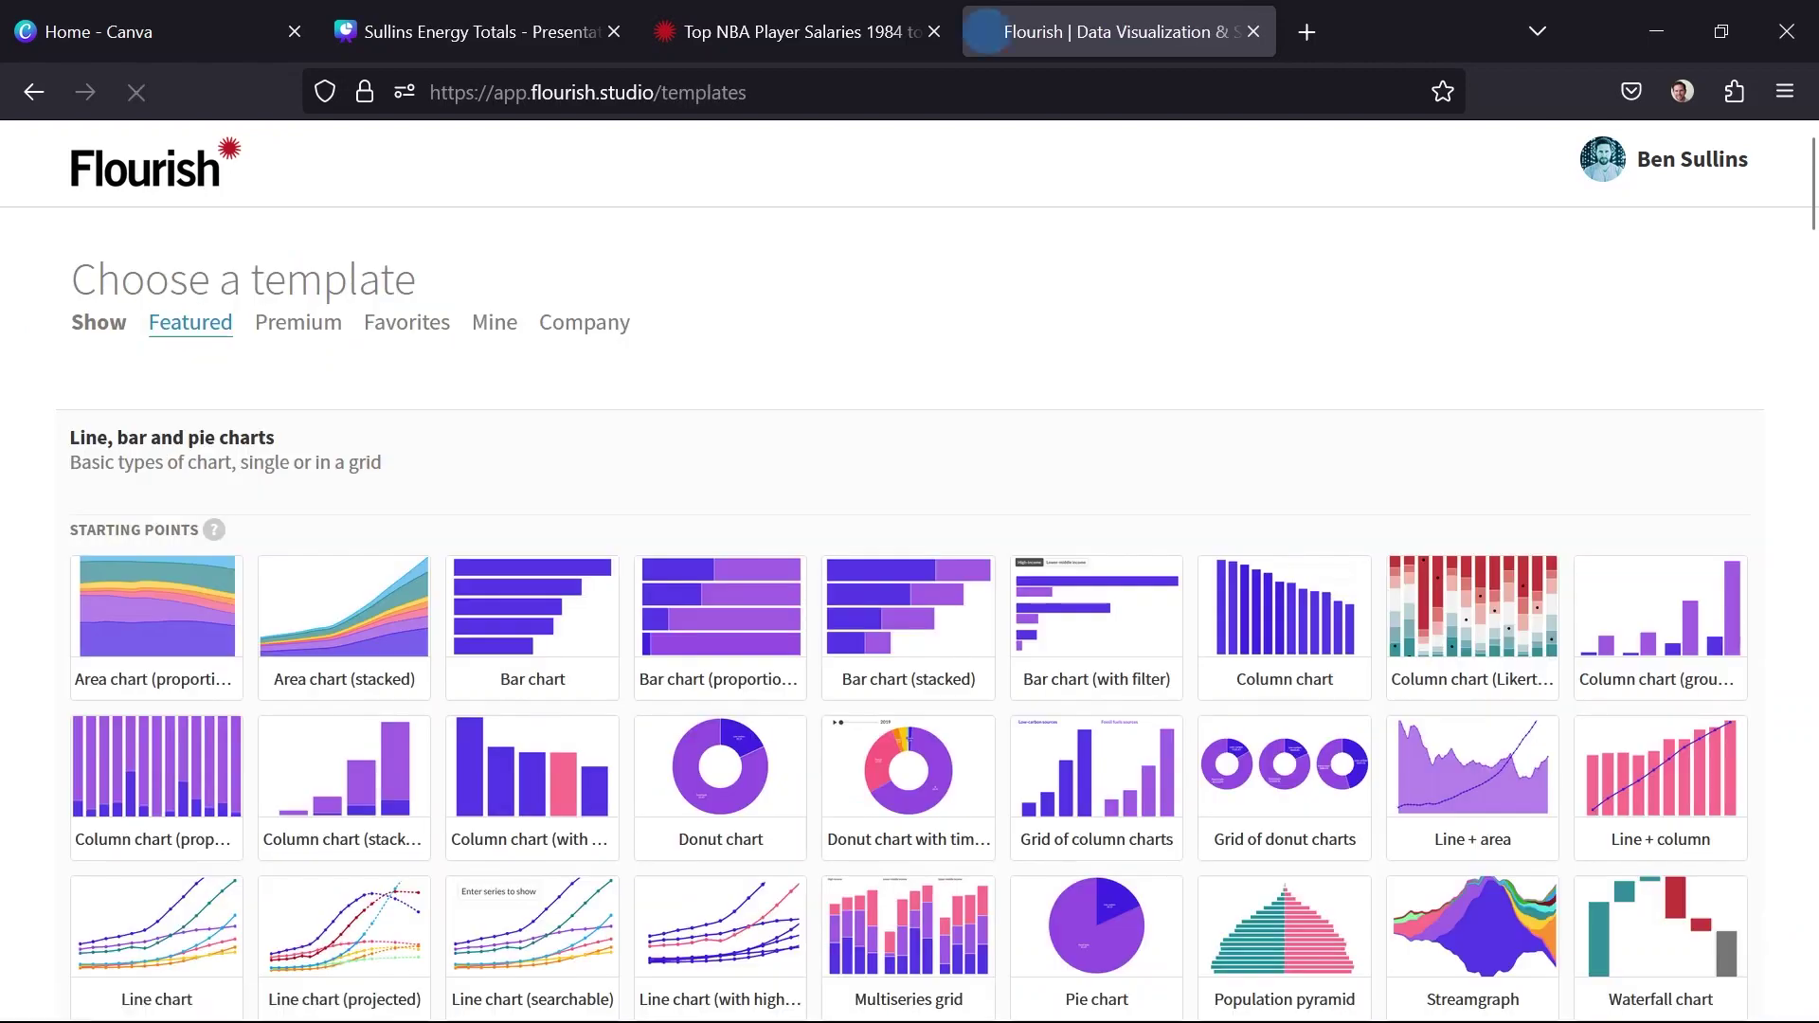
scroll(1026, 357, down, 20)
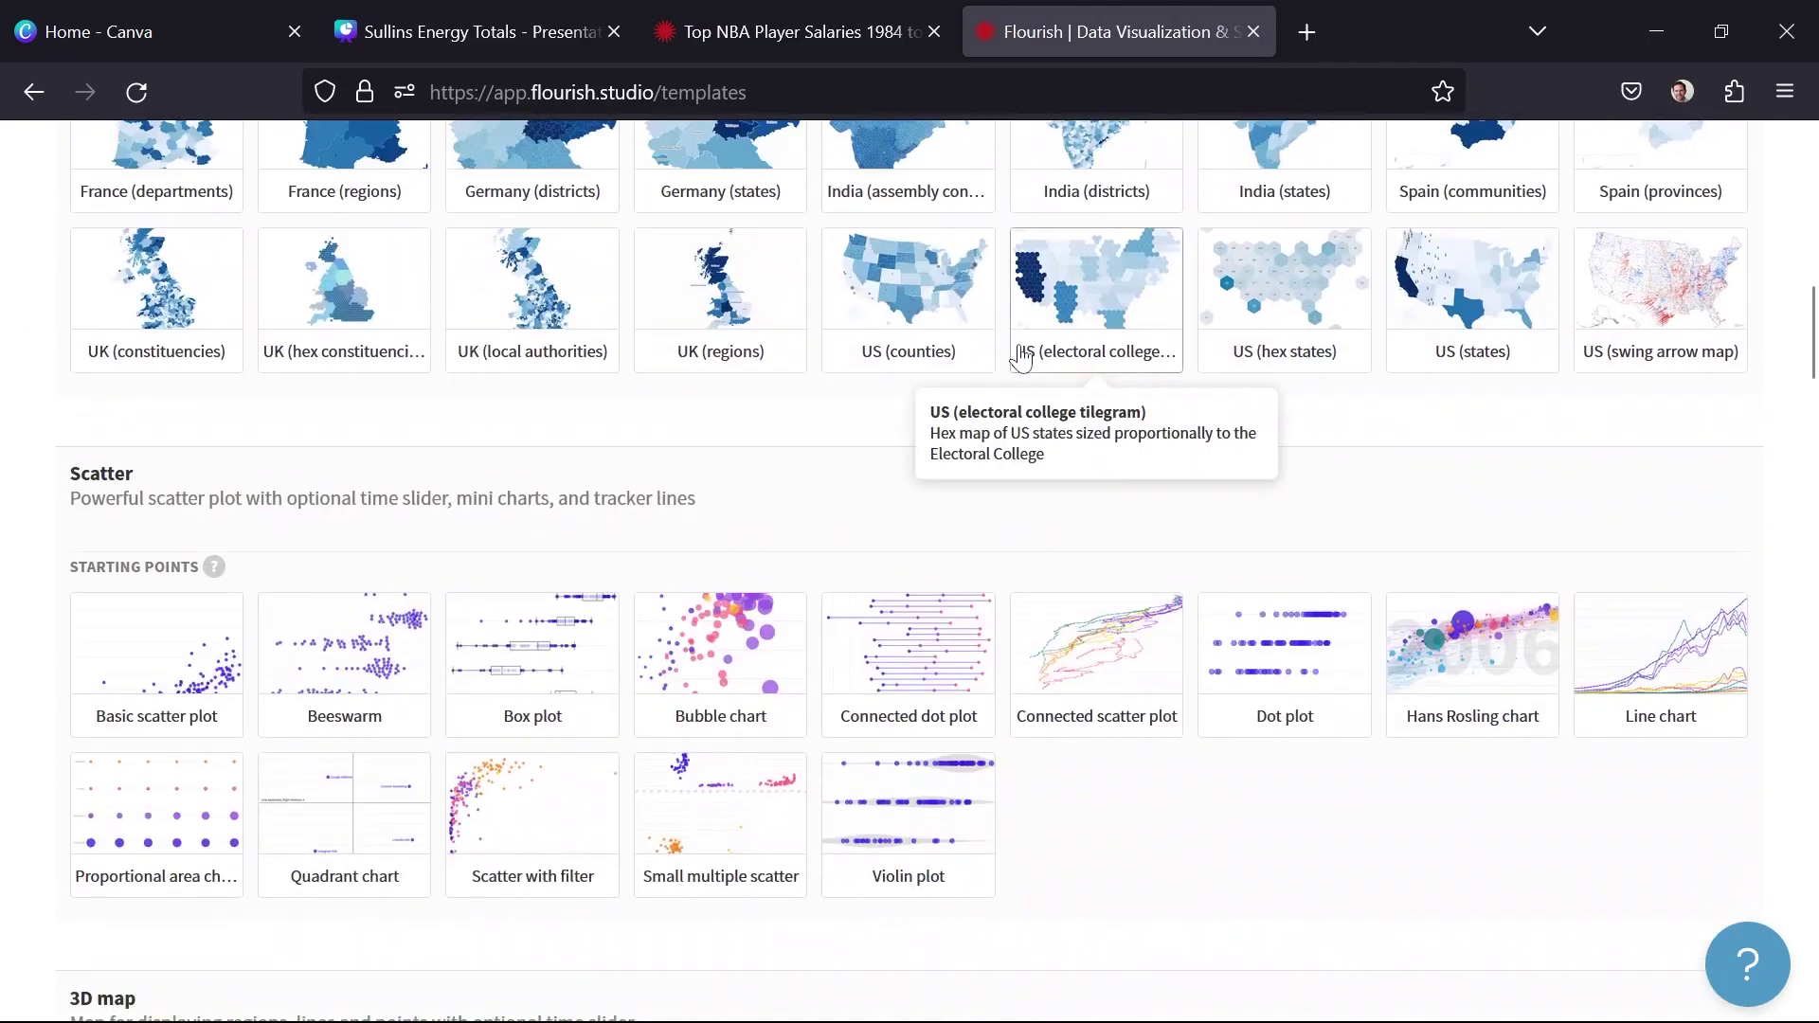
scroll(1025, 357, down, 5)
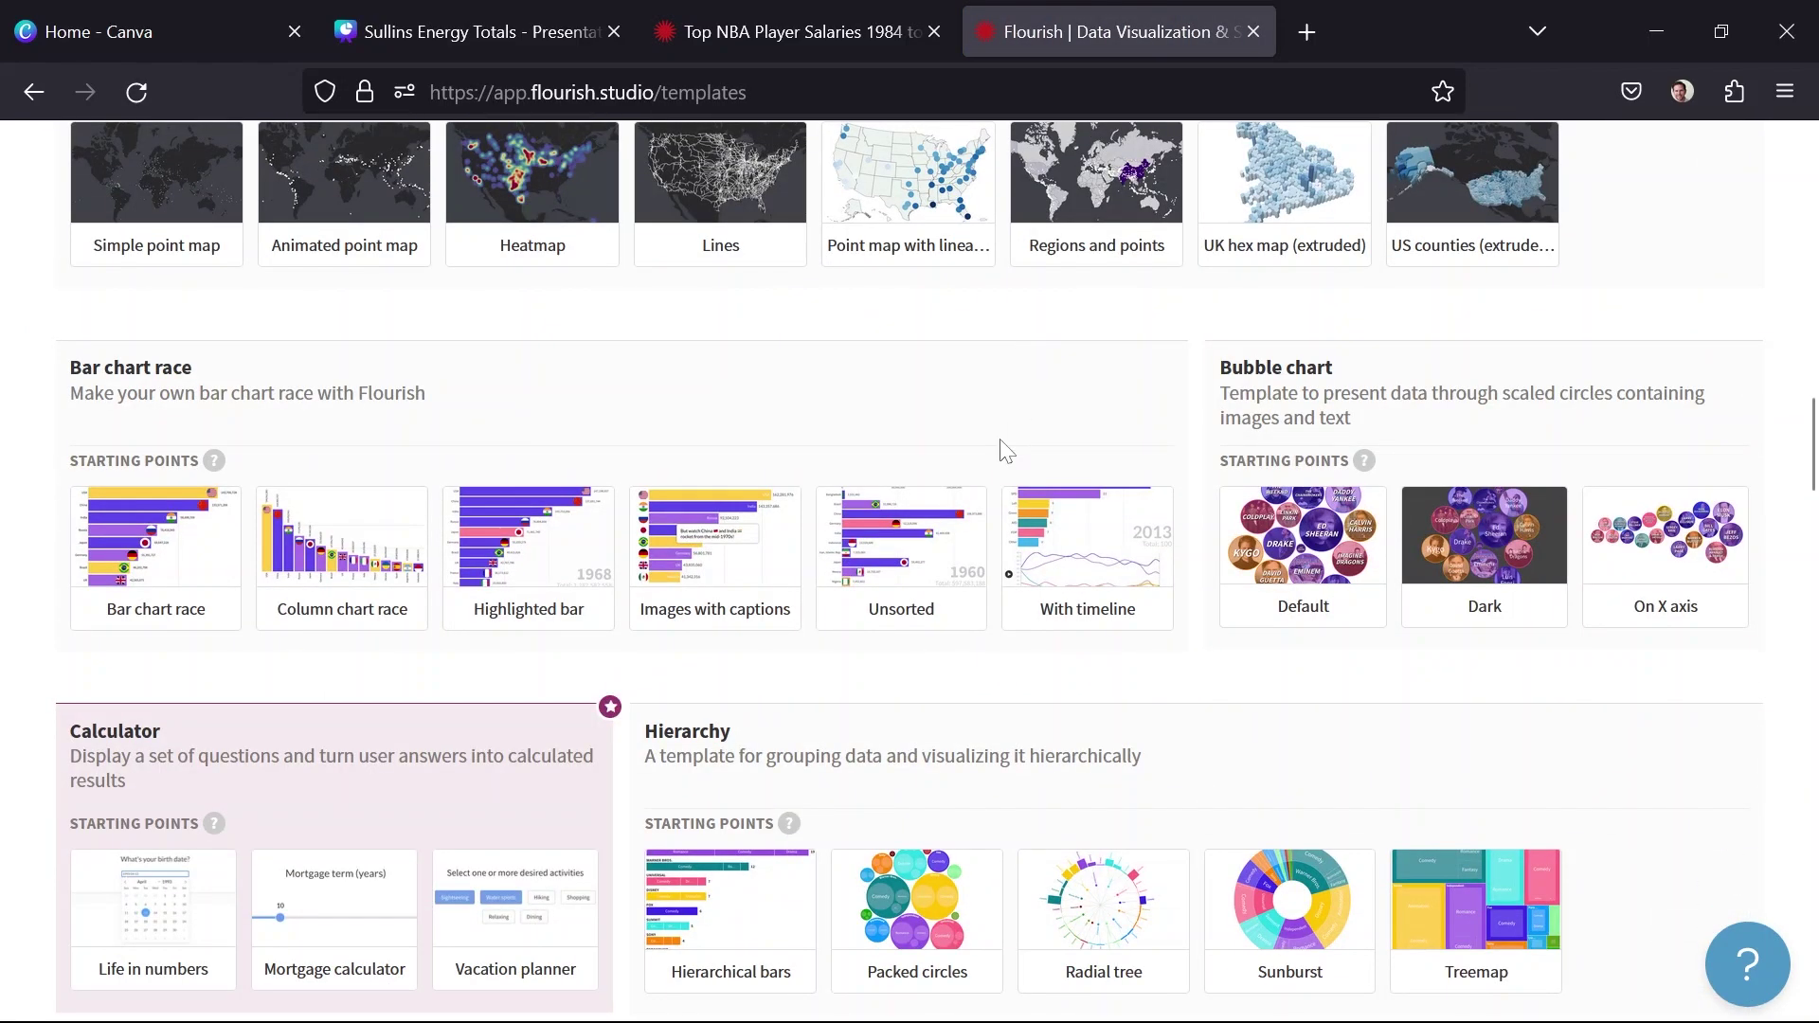
scroll(1006, 451, down, 3)
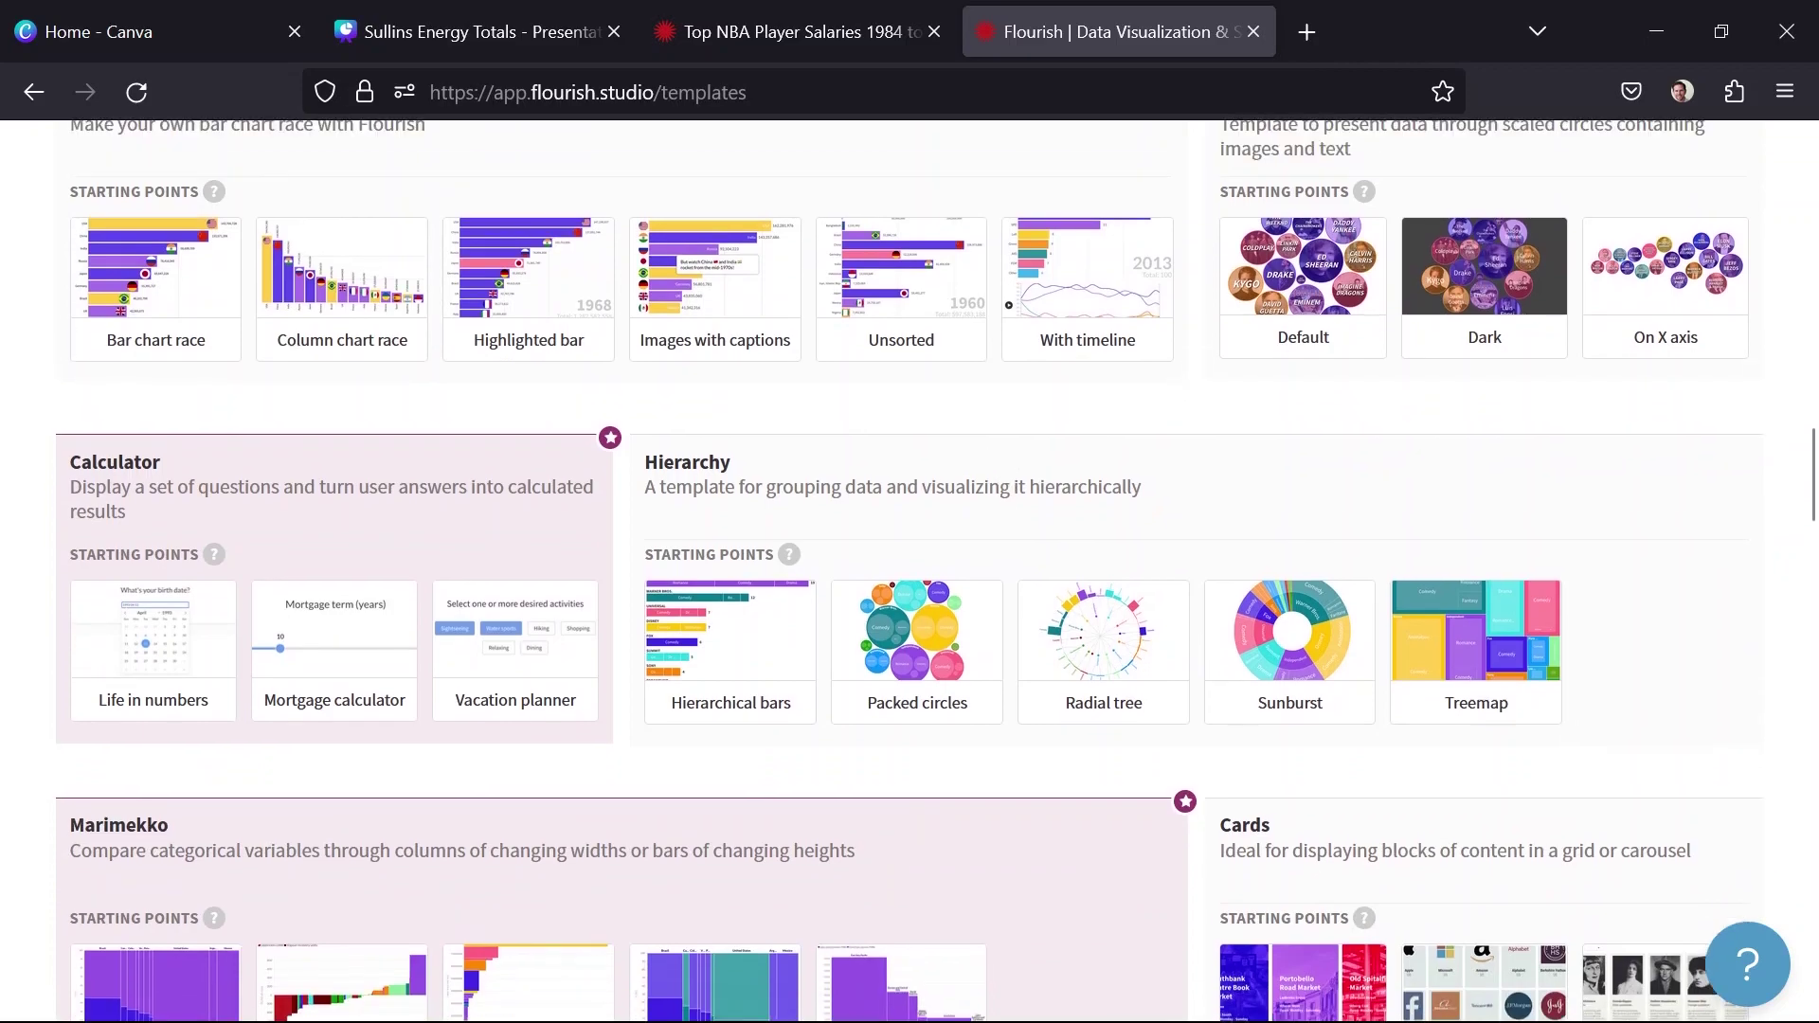
scroll(1002, 446, up, 2)
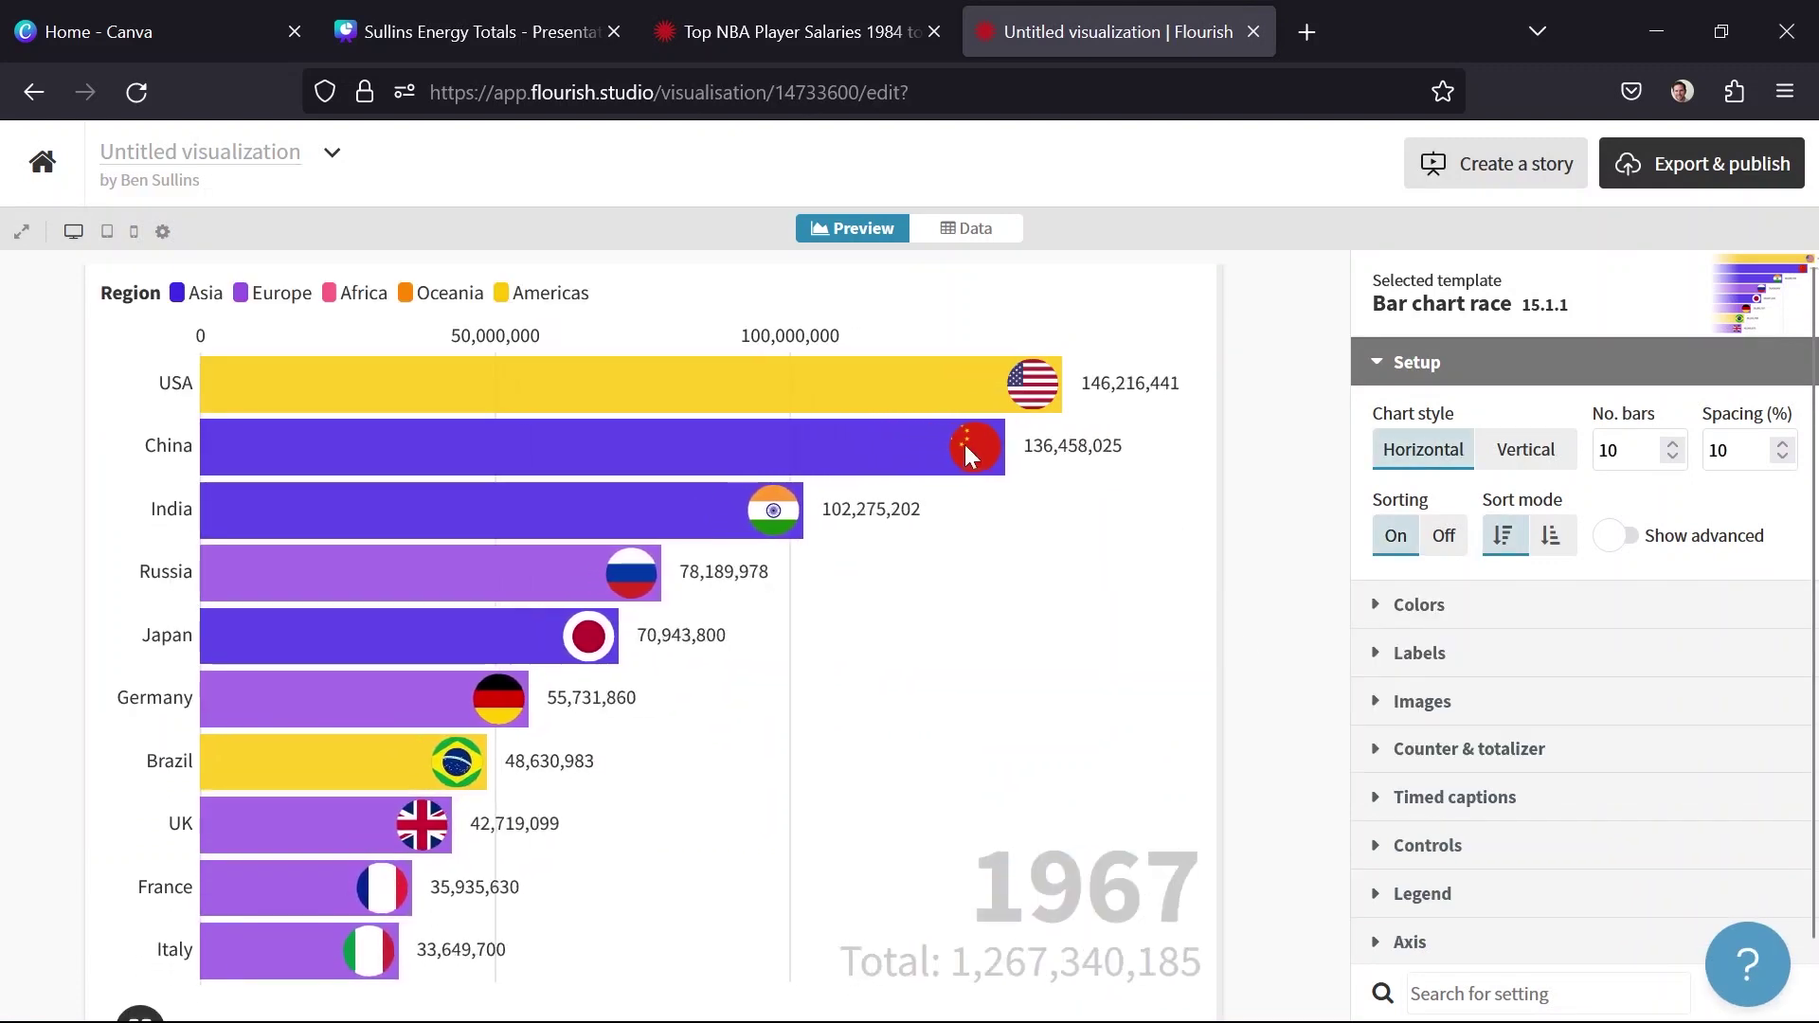
- Examine the template's sample data sheet, including its country, region, image and yearly value columns and how they are assigned
right_click(949, 244)
click(950, 231)
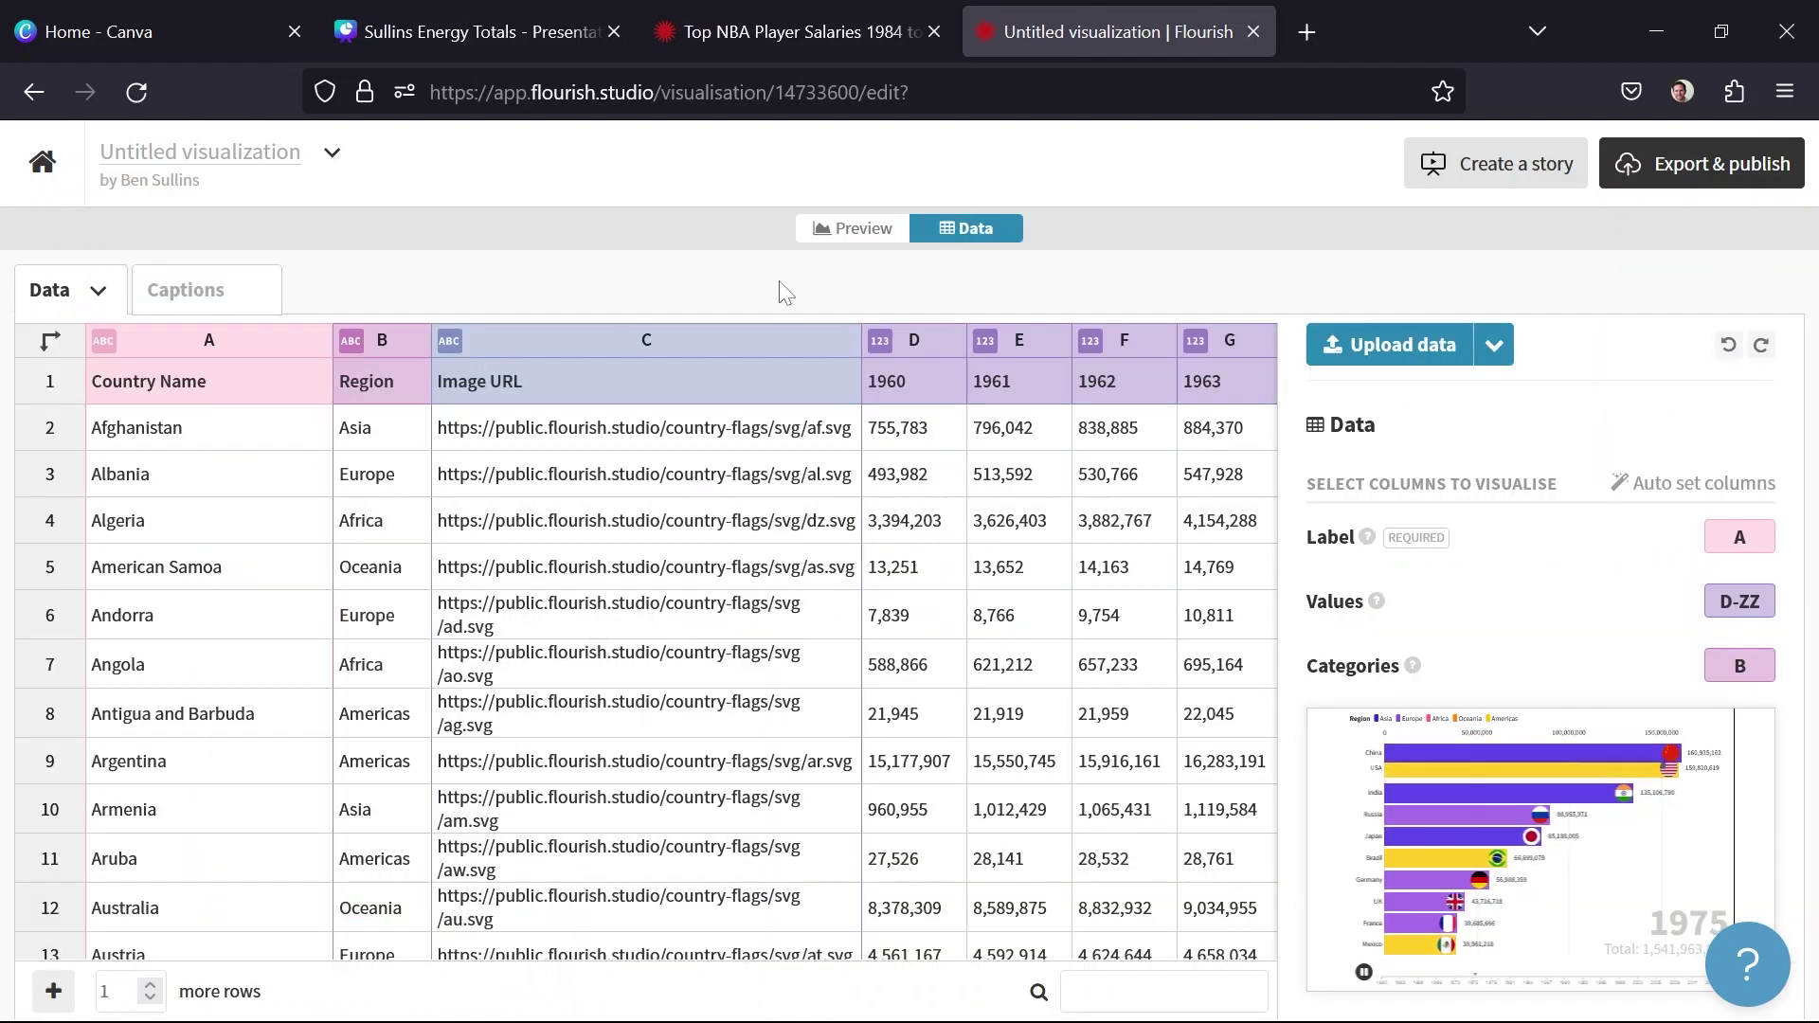
click(182, 382)
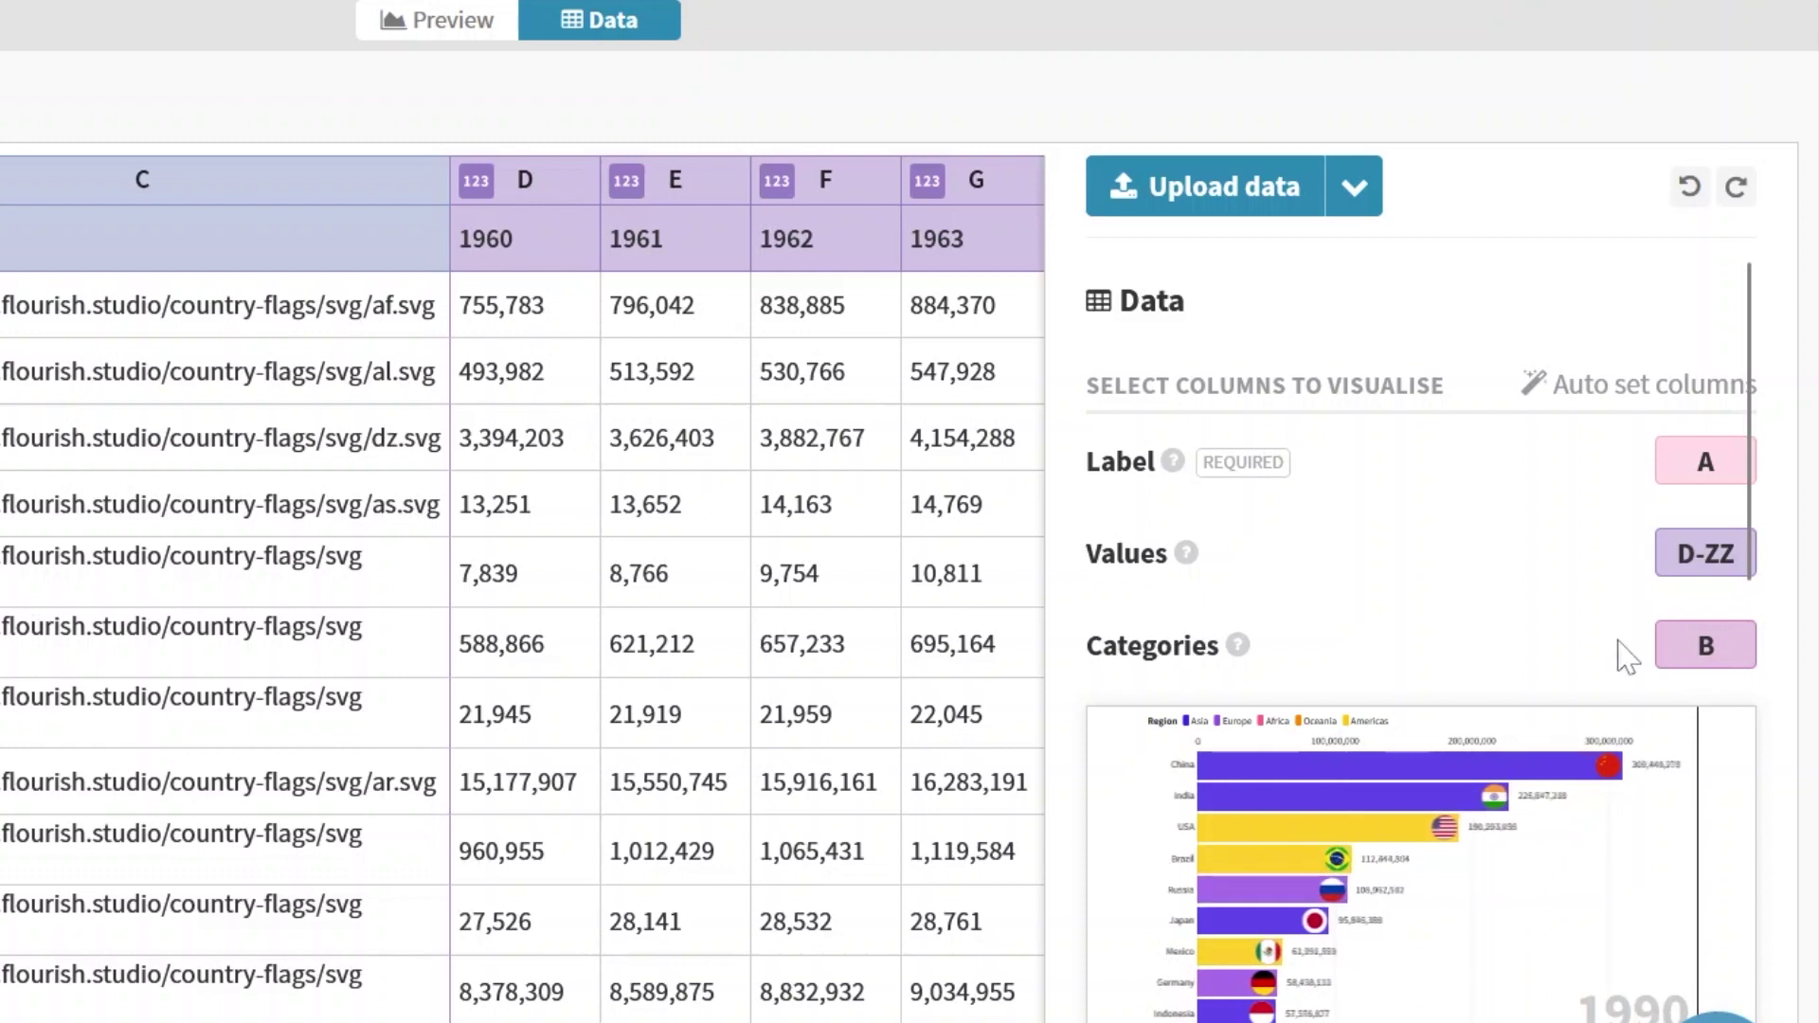
click(546, 240)
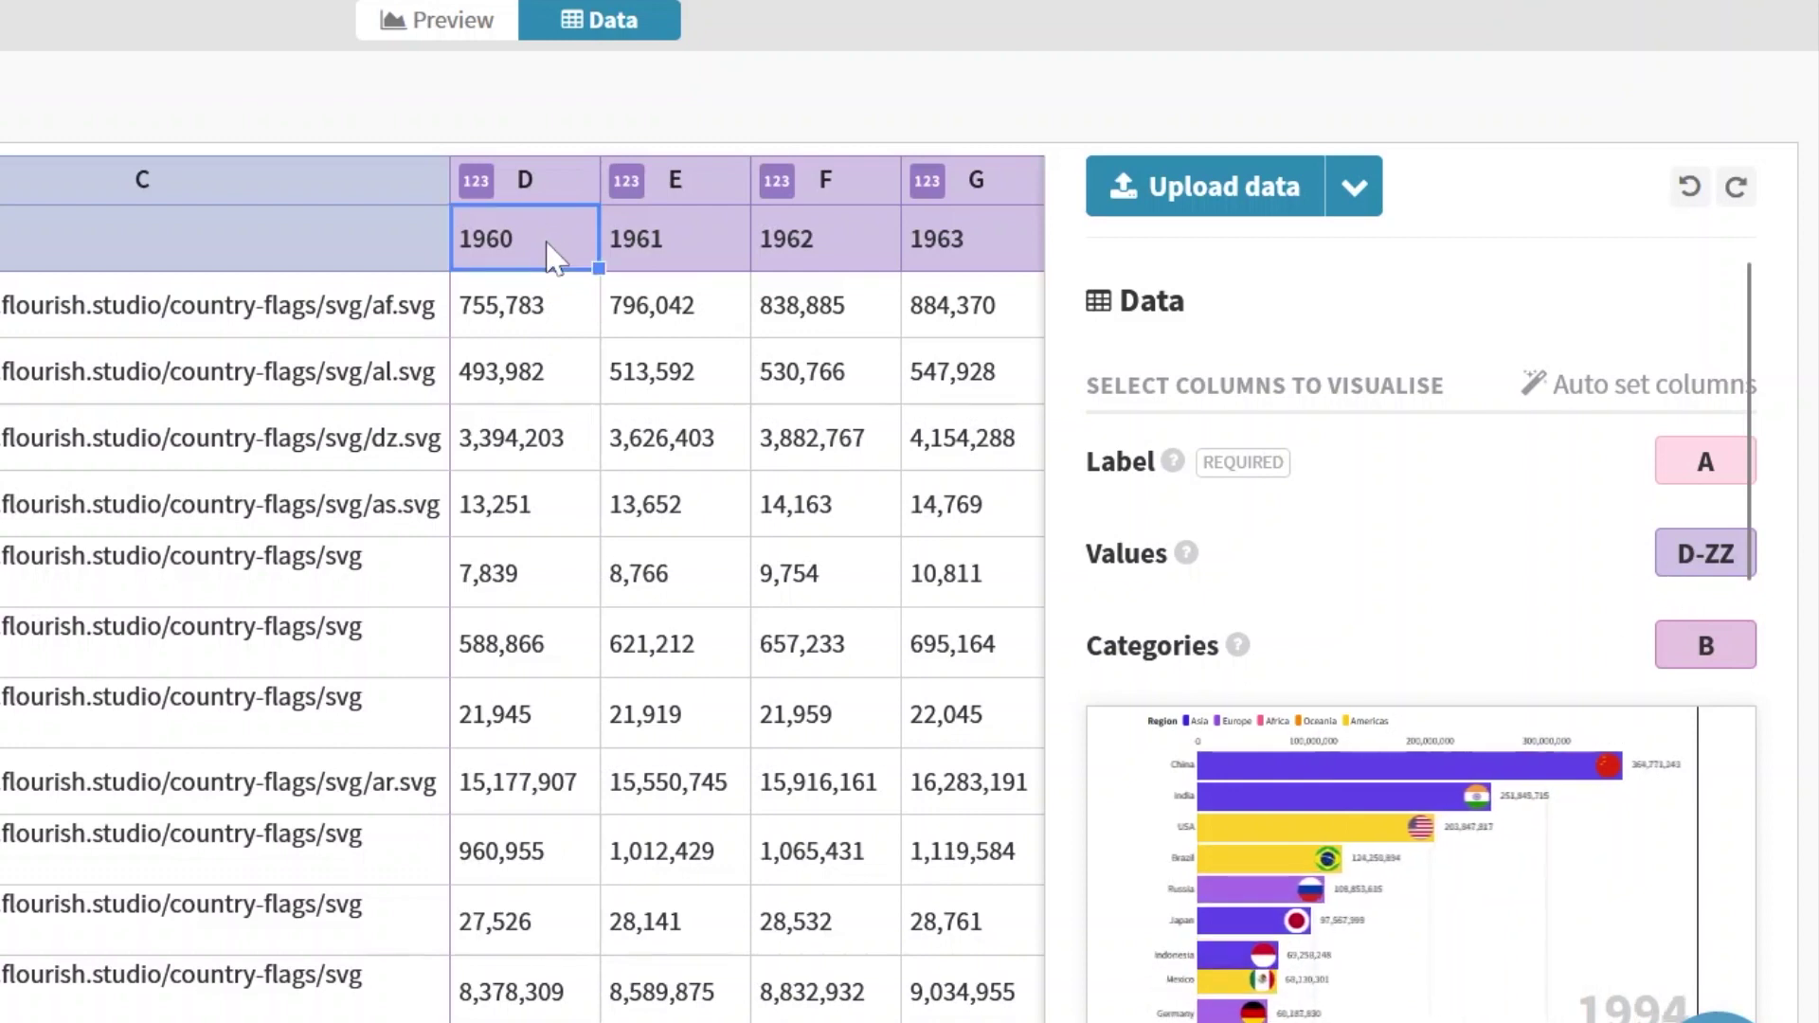
key(Right)
key(Right)
key(Right)
key(Right)
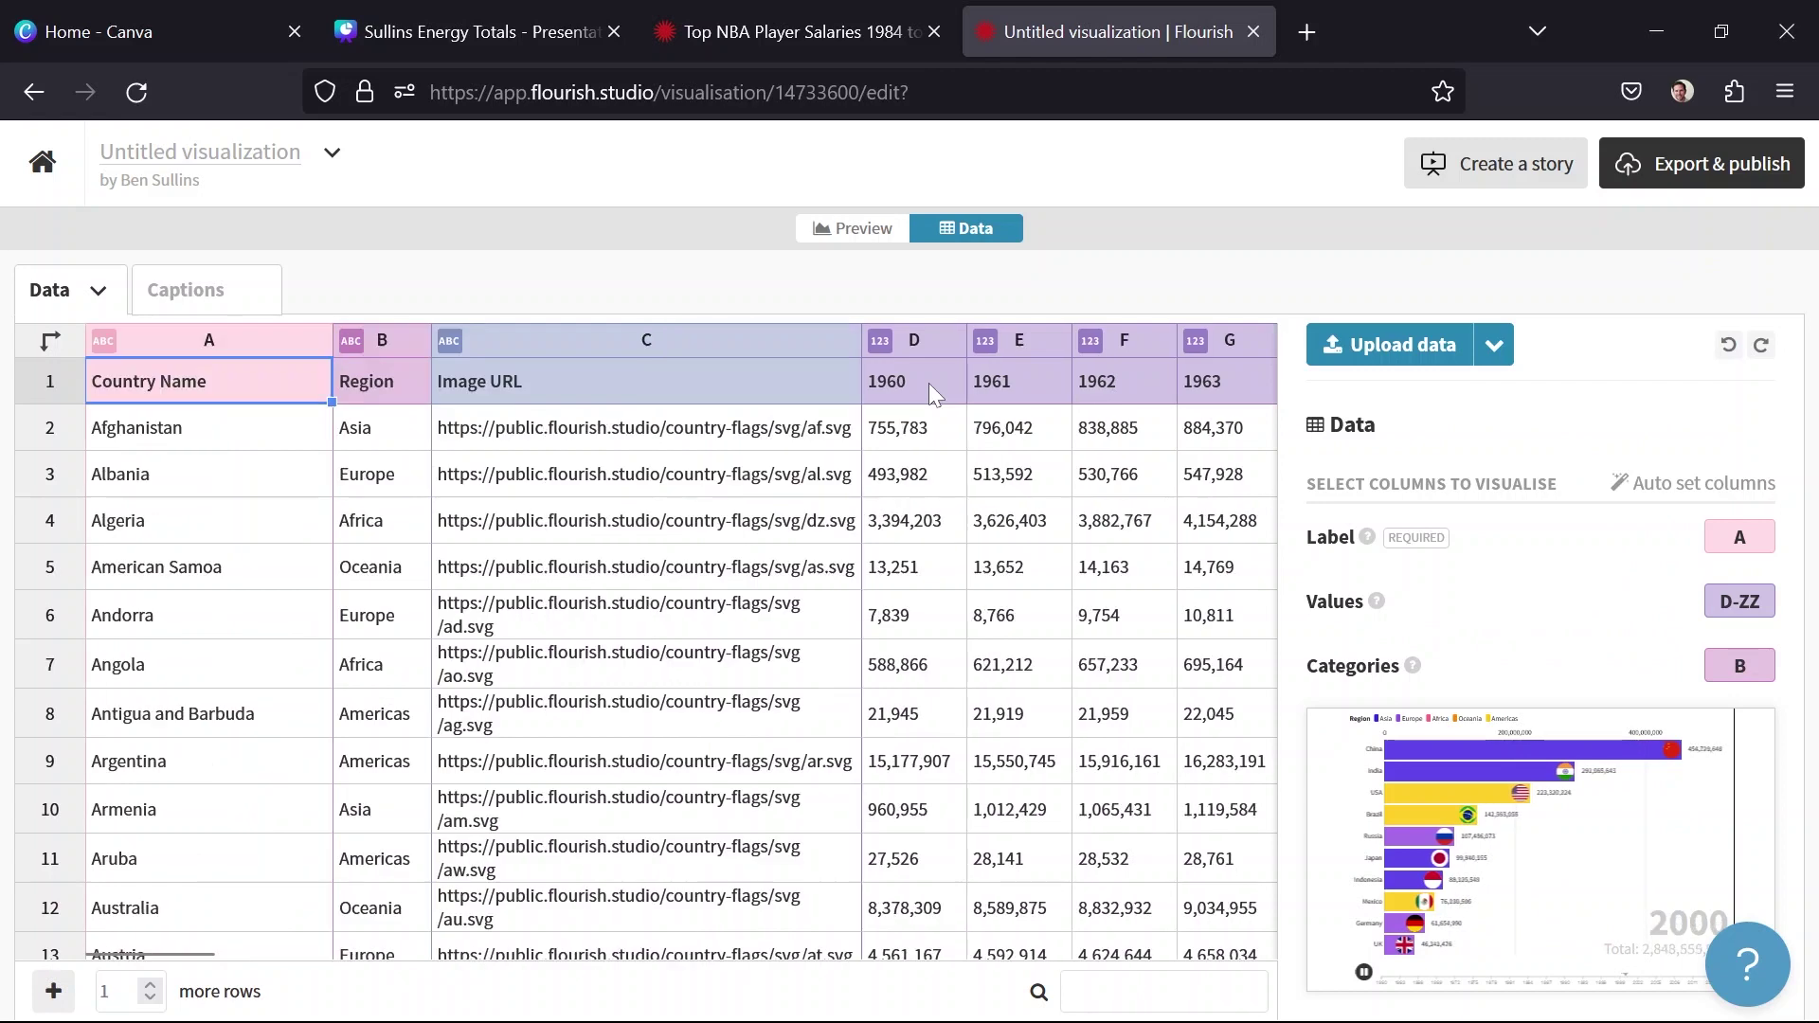
key(ctrl+End)
key(Left)
key(Left)
key(Left)
key(Left)
key(Left)
key(Left)
key(Left)
key(Left)
key(Left)
key(Left)
key(Left)
key(Left)
key(Left)
key(Left)
key(Up)
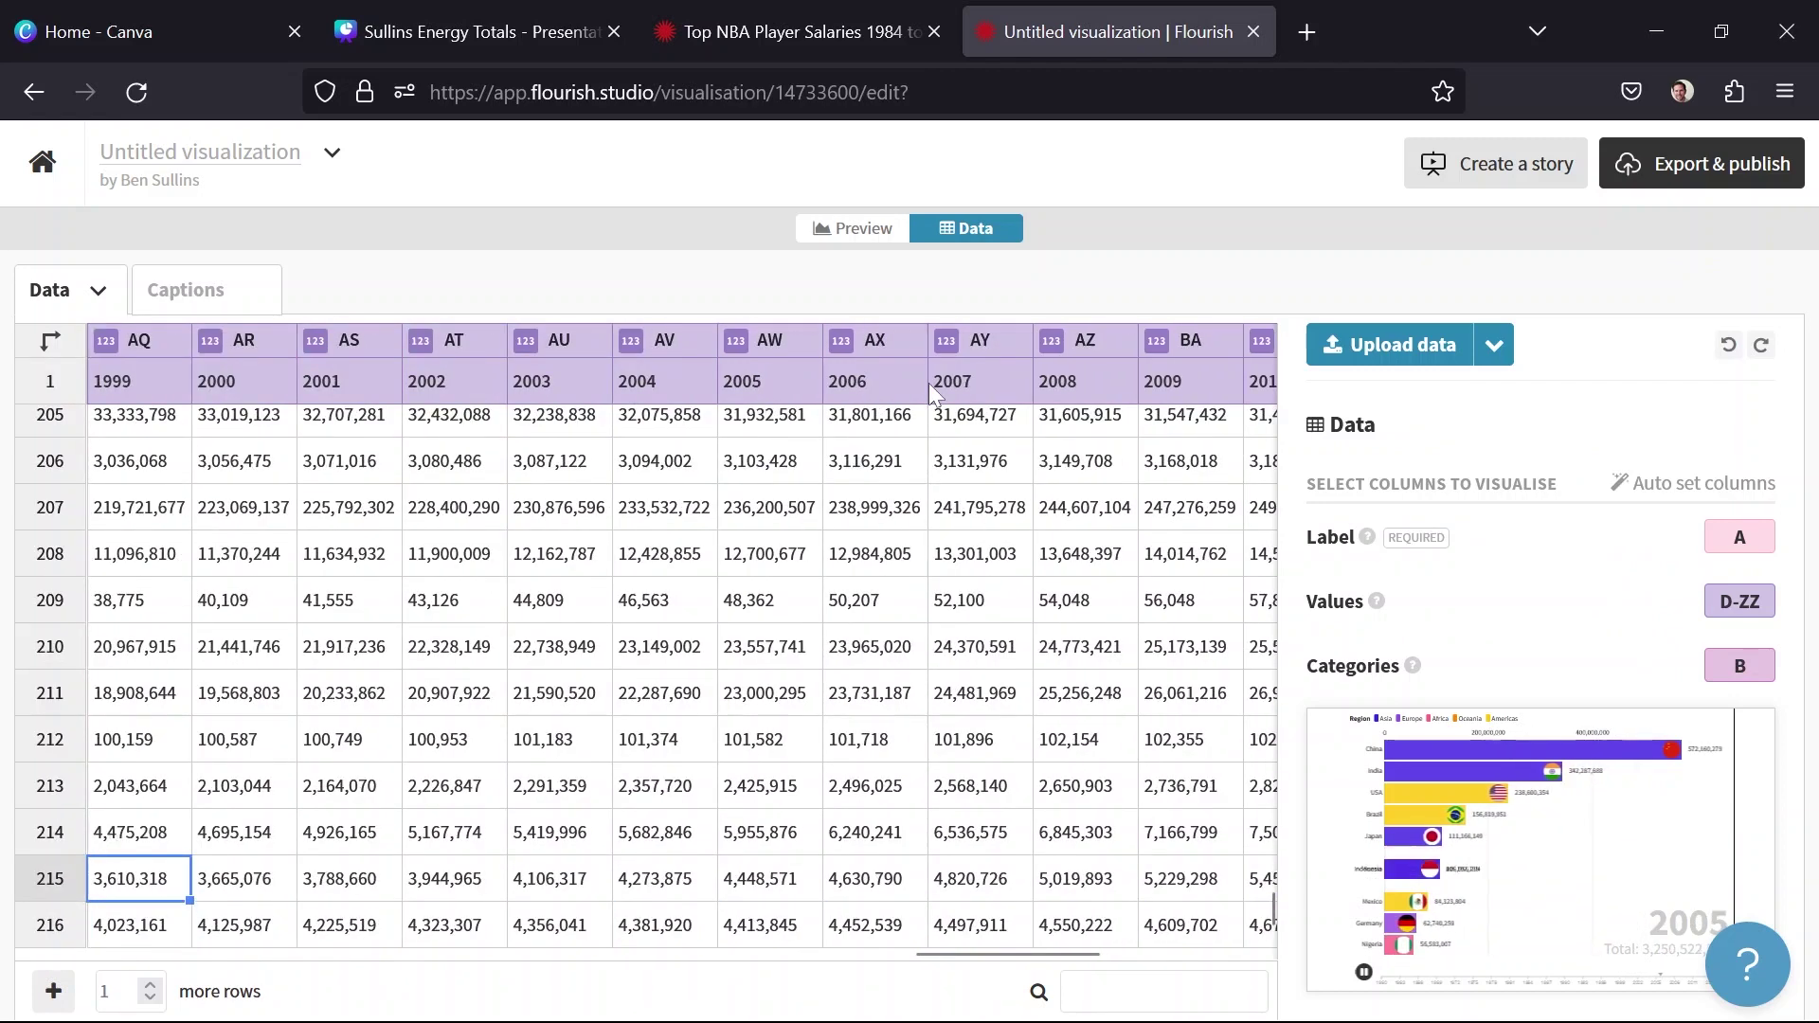
key(Up)
key(Up)
key(Up)
key(Up)
key(Up)
key(Up)
key(Up)
key(Up)
key(Up)
key(Up)
key(Up)
key(Up)
key(Up)
key(Up)
key(Up)
key(Up)
key(Up)
key(Up)
key(Left)
key(Left)
key(Left)
key(Left)
key(Left)
key(Left)
key(Left)
key(Left)
key(Left)
key(Left)
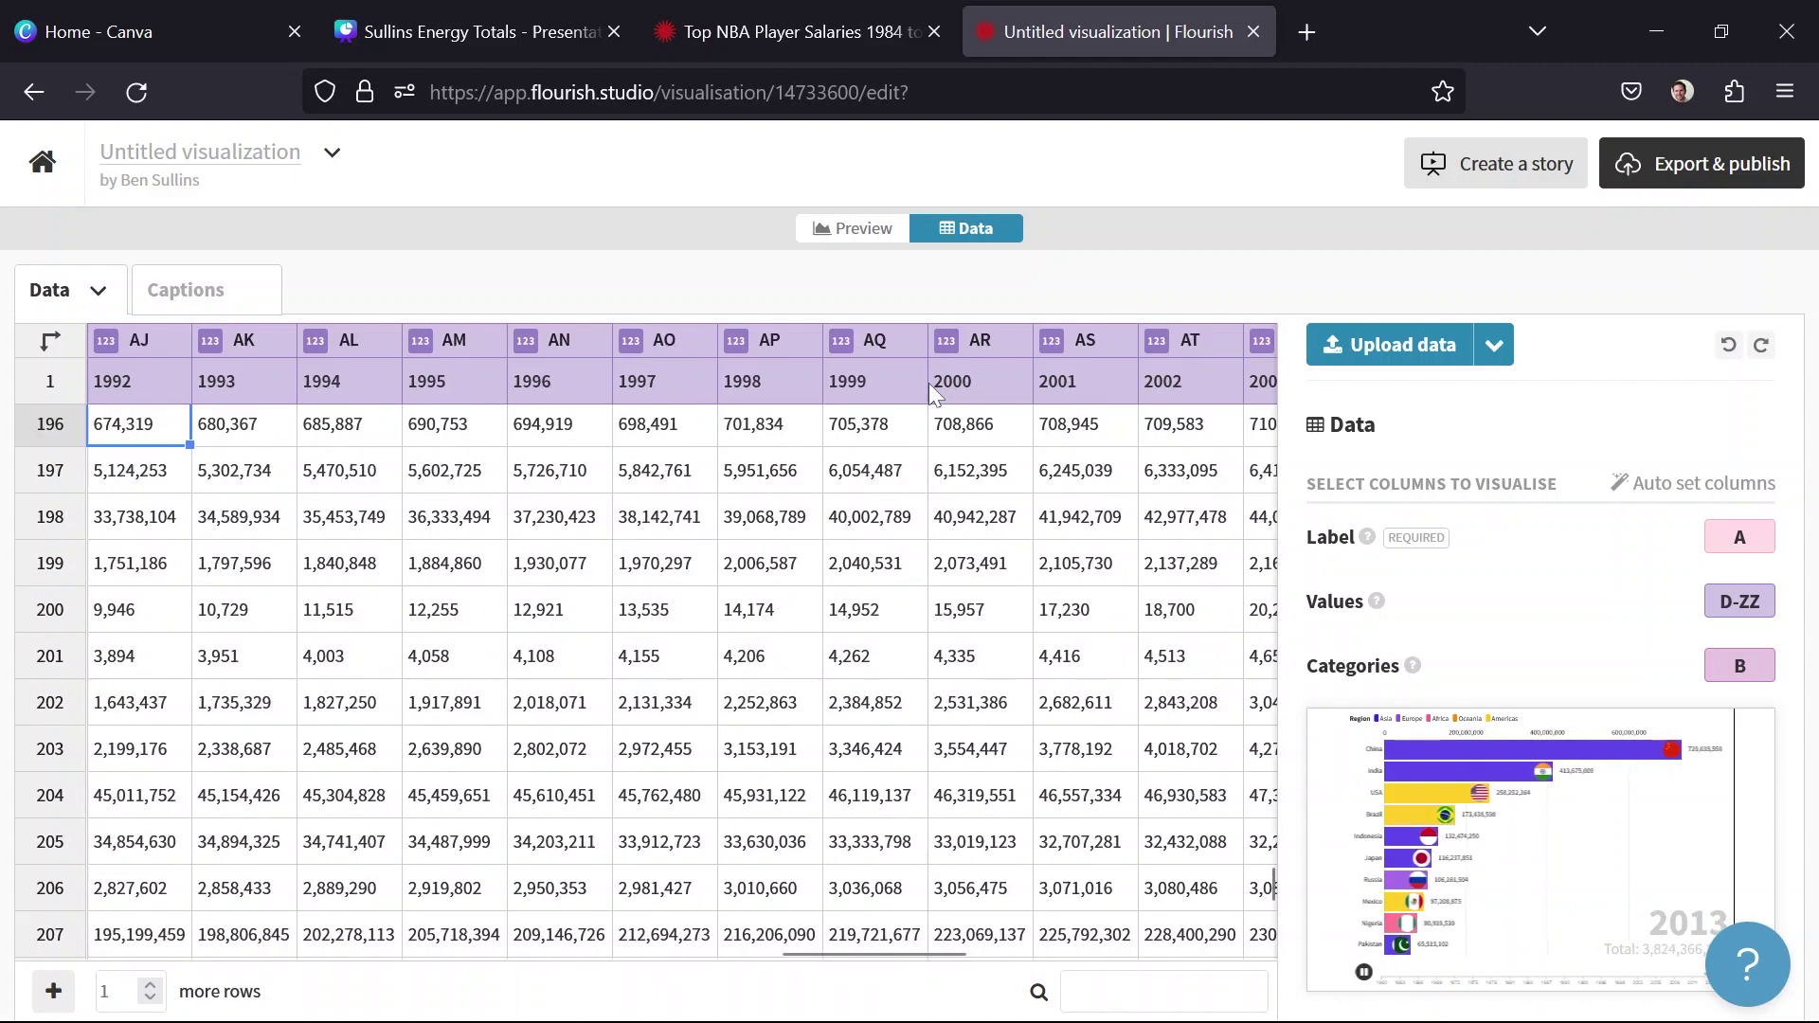
key(Left)
key(Left)
key(Left)
key(Left)
key(Left)
key(Left)
key(Left)
key(Left)
key(Left)
key(Left)
key(Left)
key(Left)
key(Left)
key(Left)
key(Left)
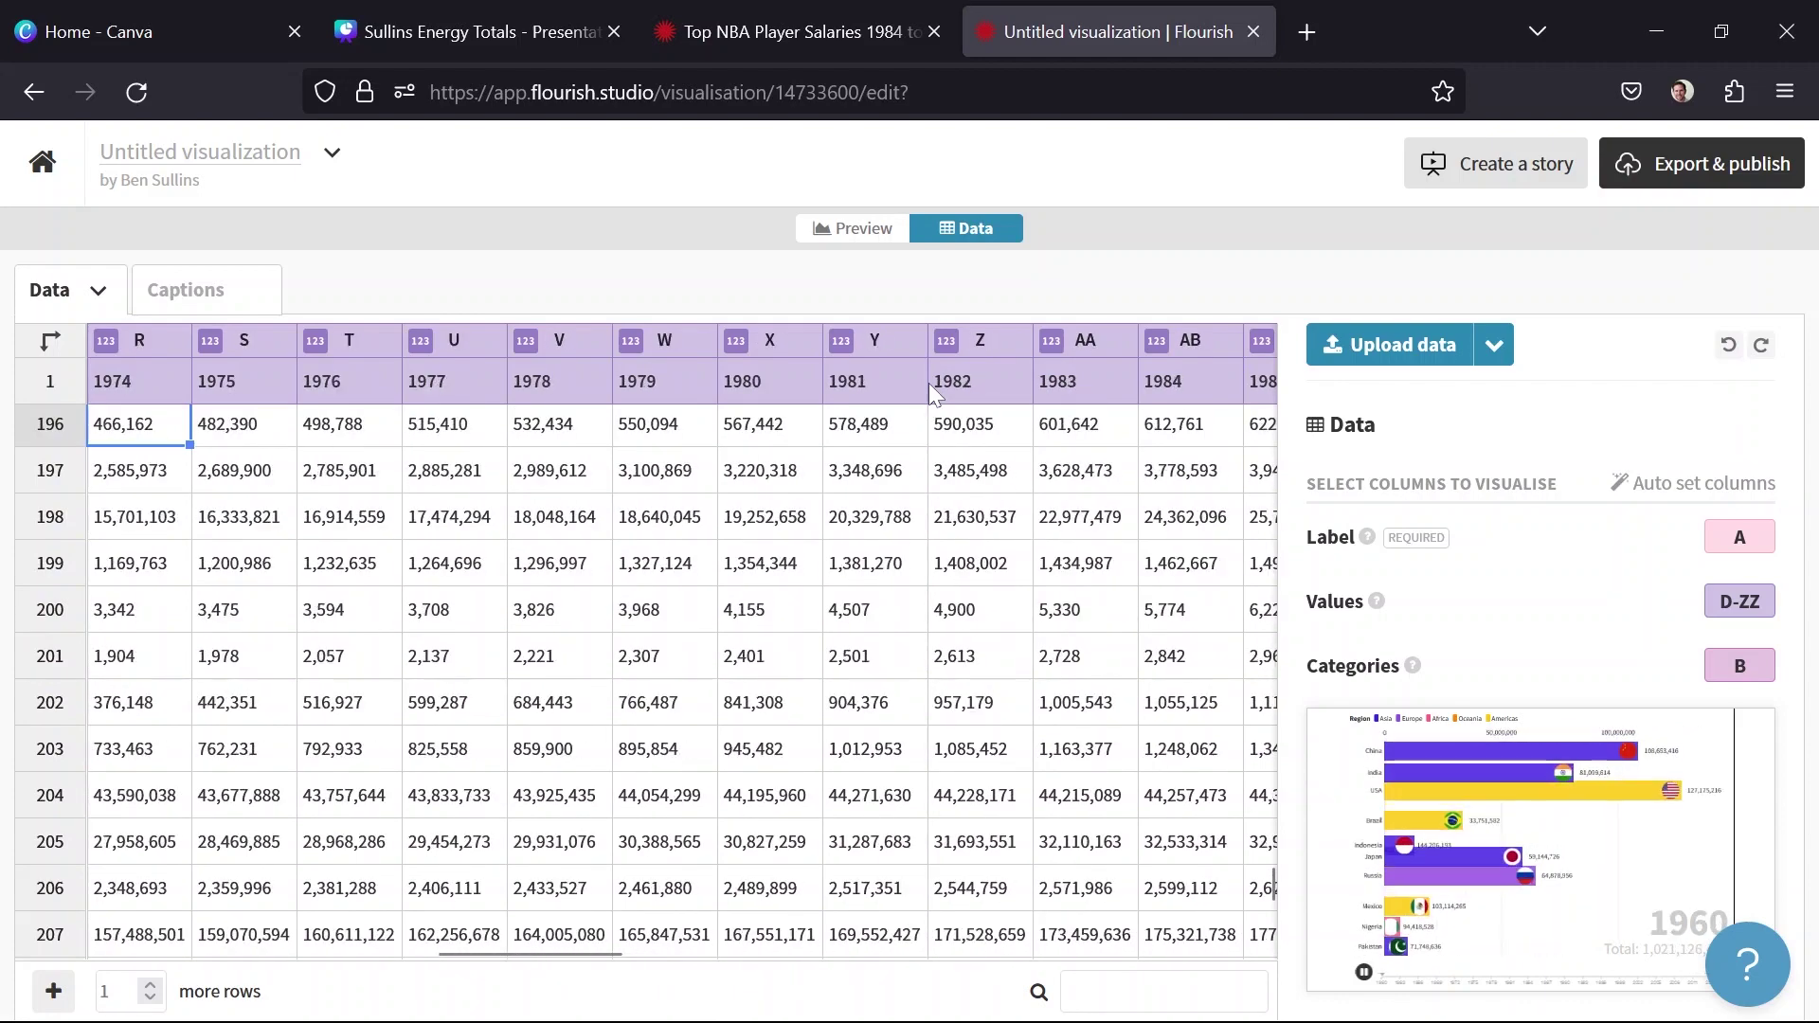
- Clear all the sample data from the sheet and paste in the copied NBA player table
key(ctrl+a)
key(Delete)
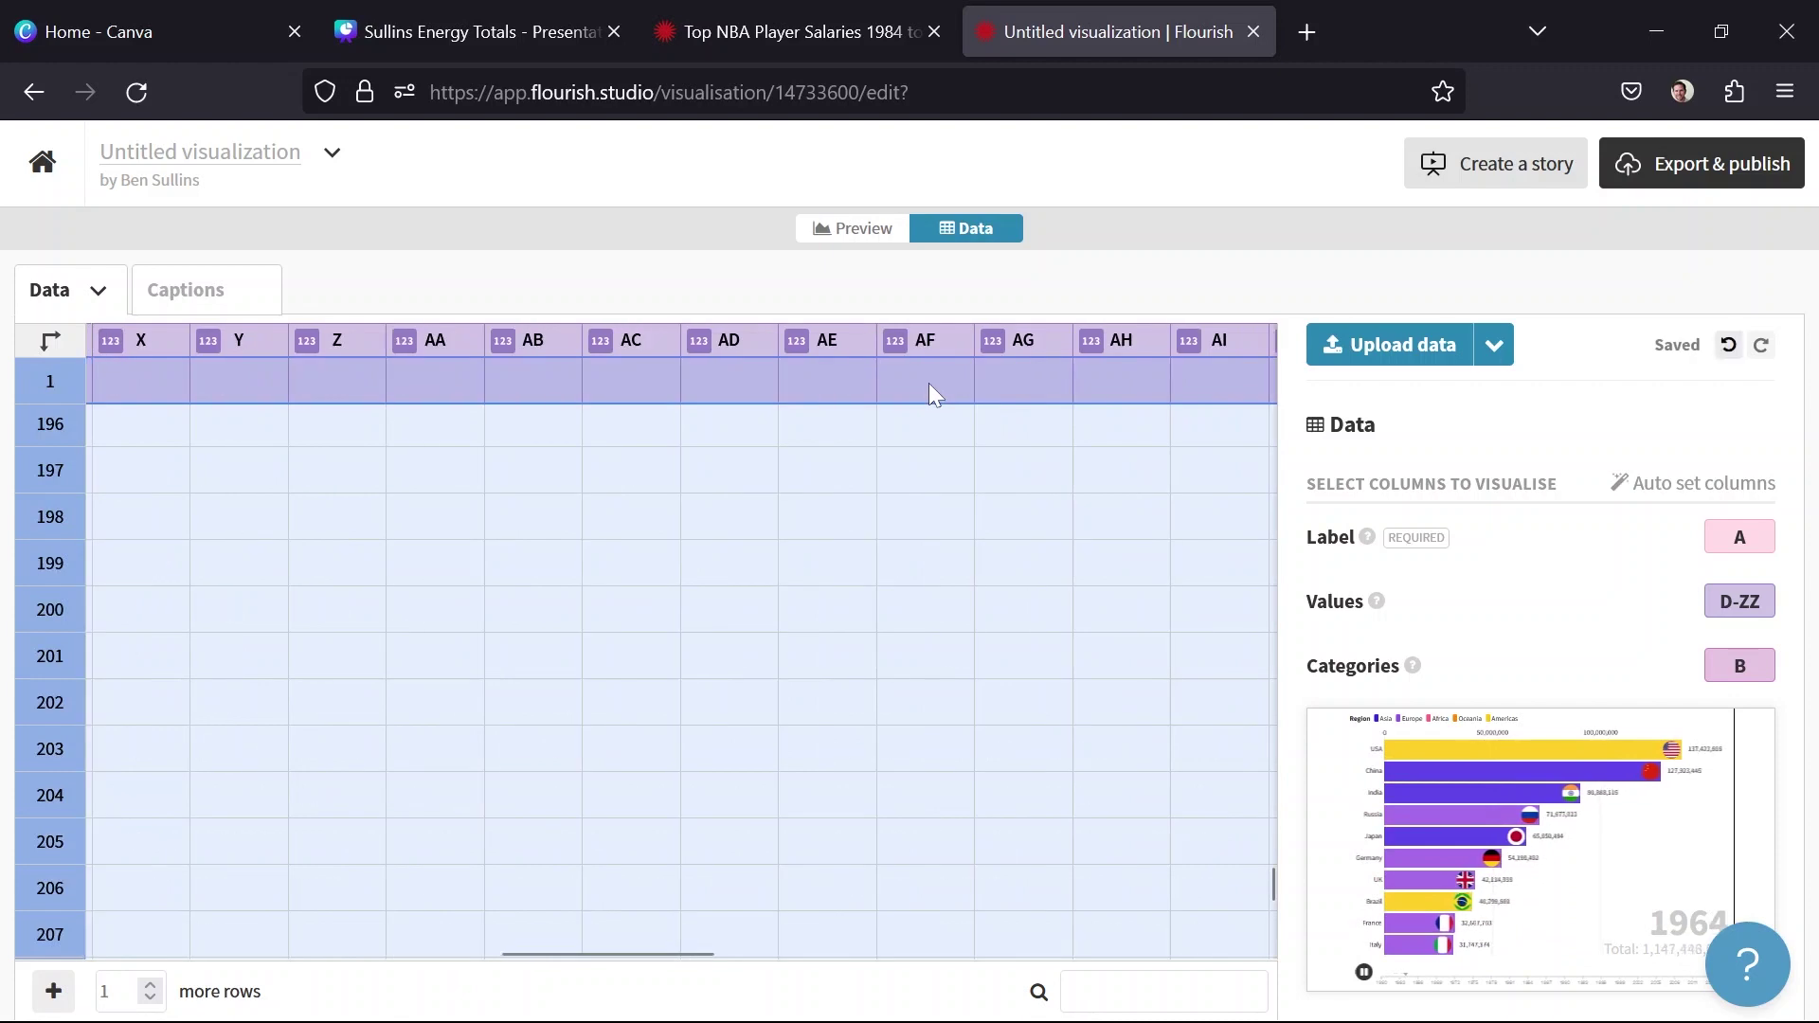
key(ctrl+v)
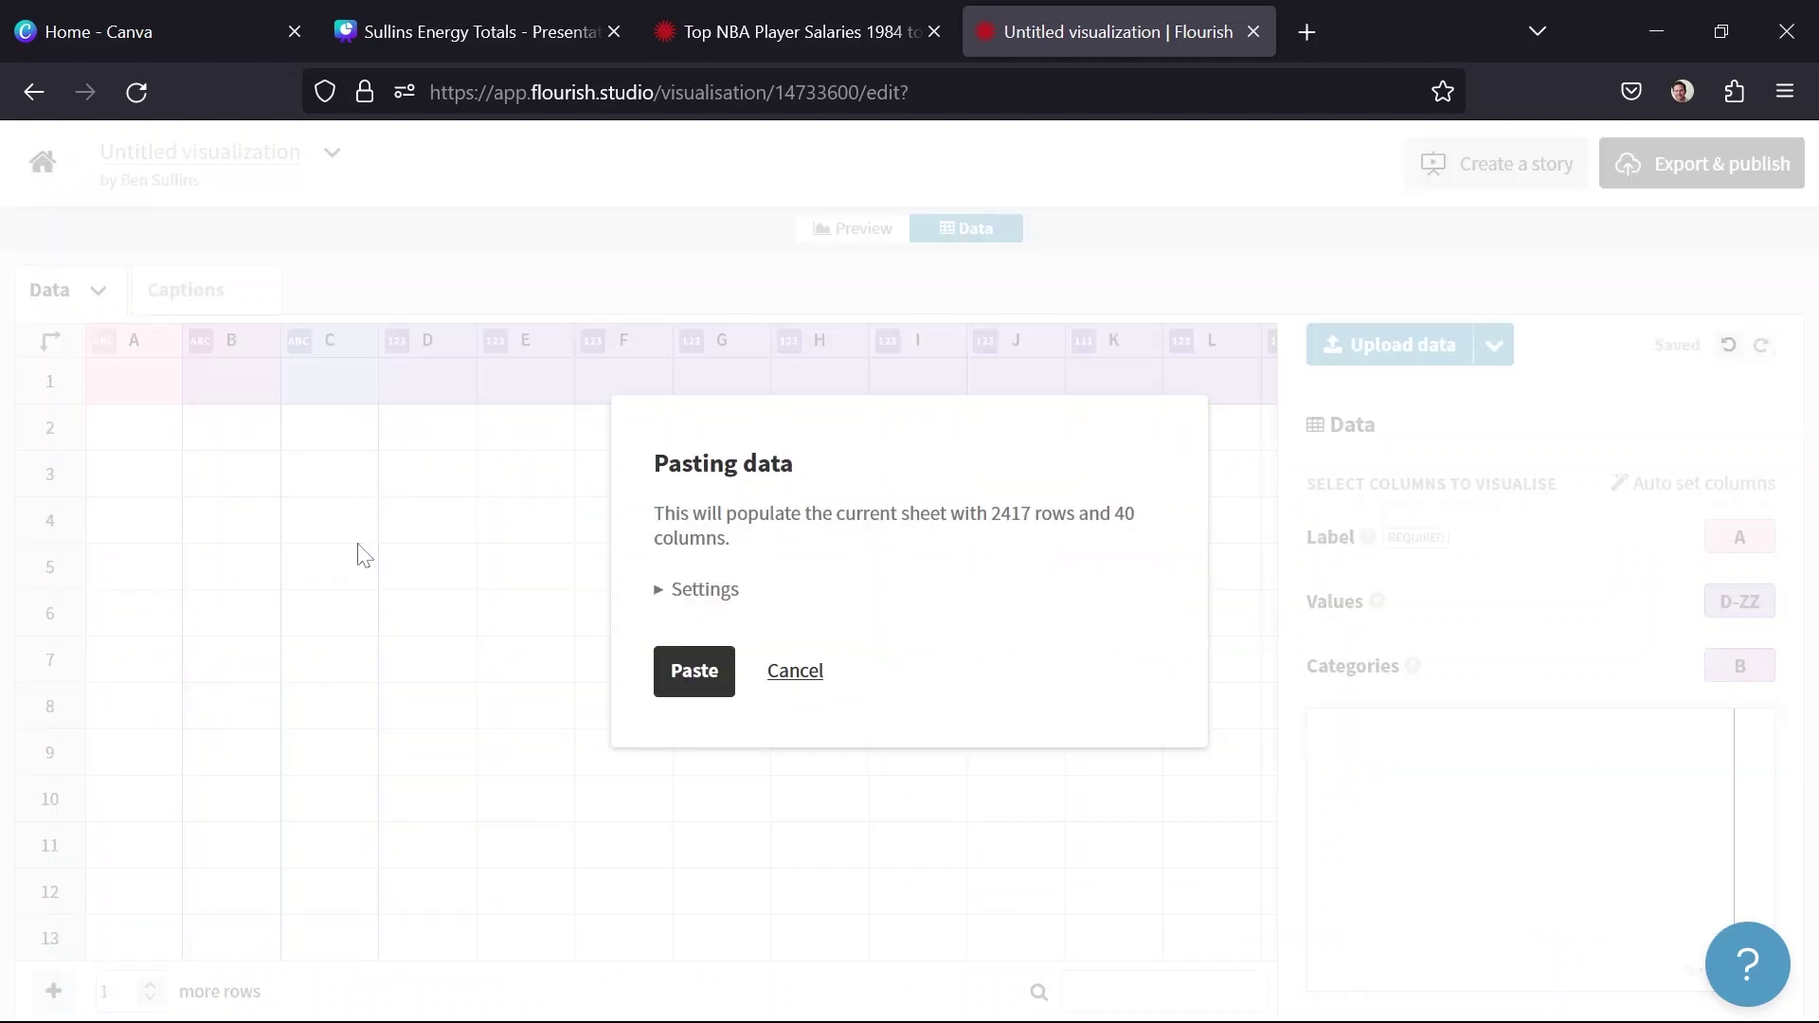
click(691, 672)
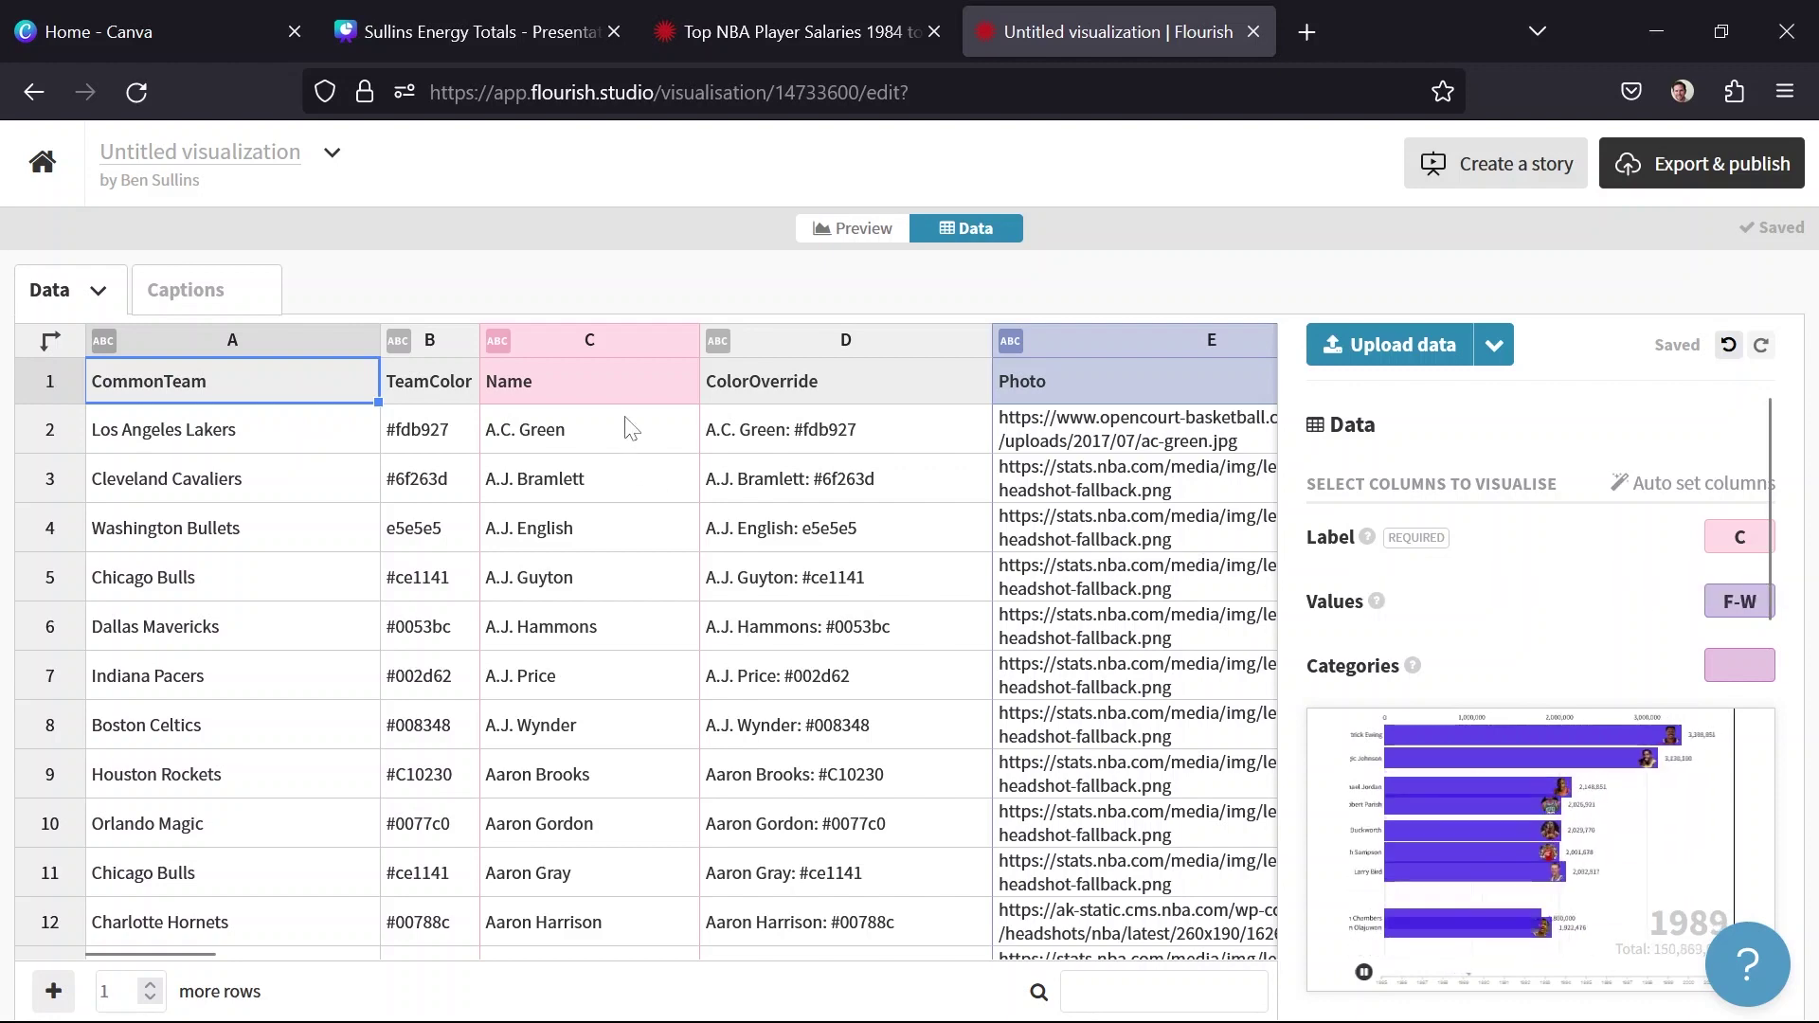
- Examine the pasted table's ColorOverride, Photo and yearly salary columns through to the last year
click(732, 423)
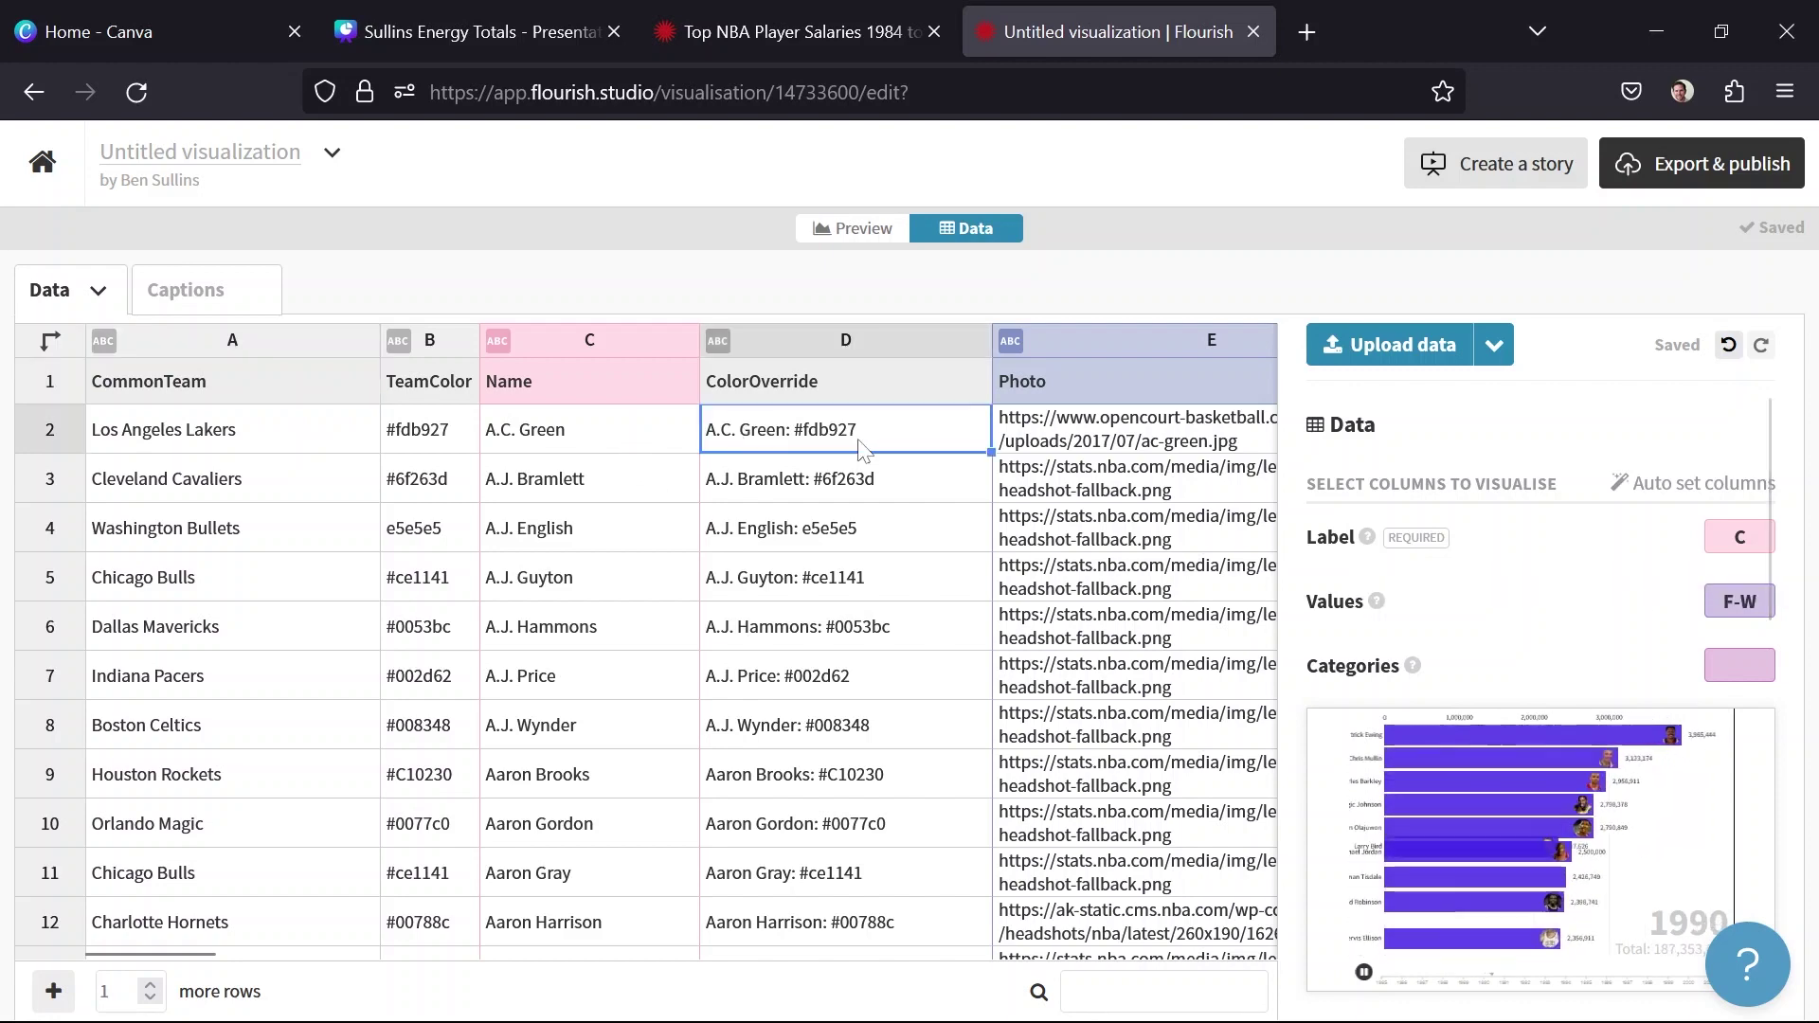
key(Right)
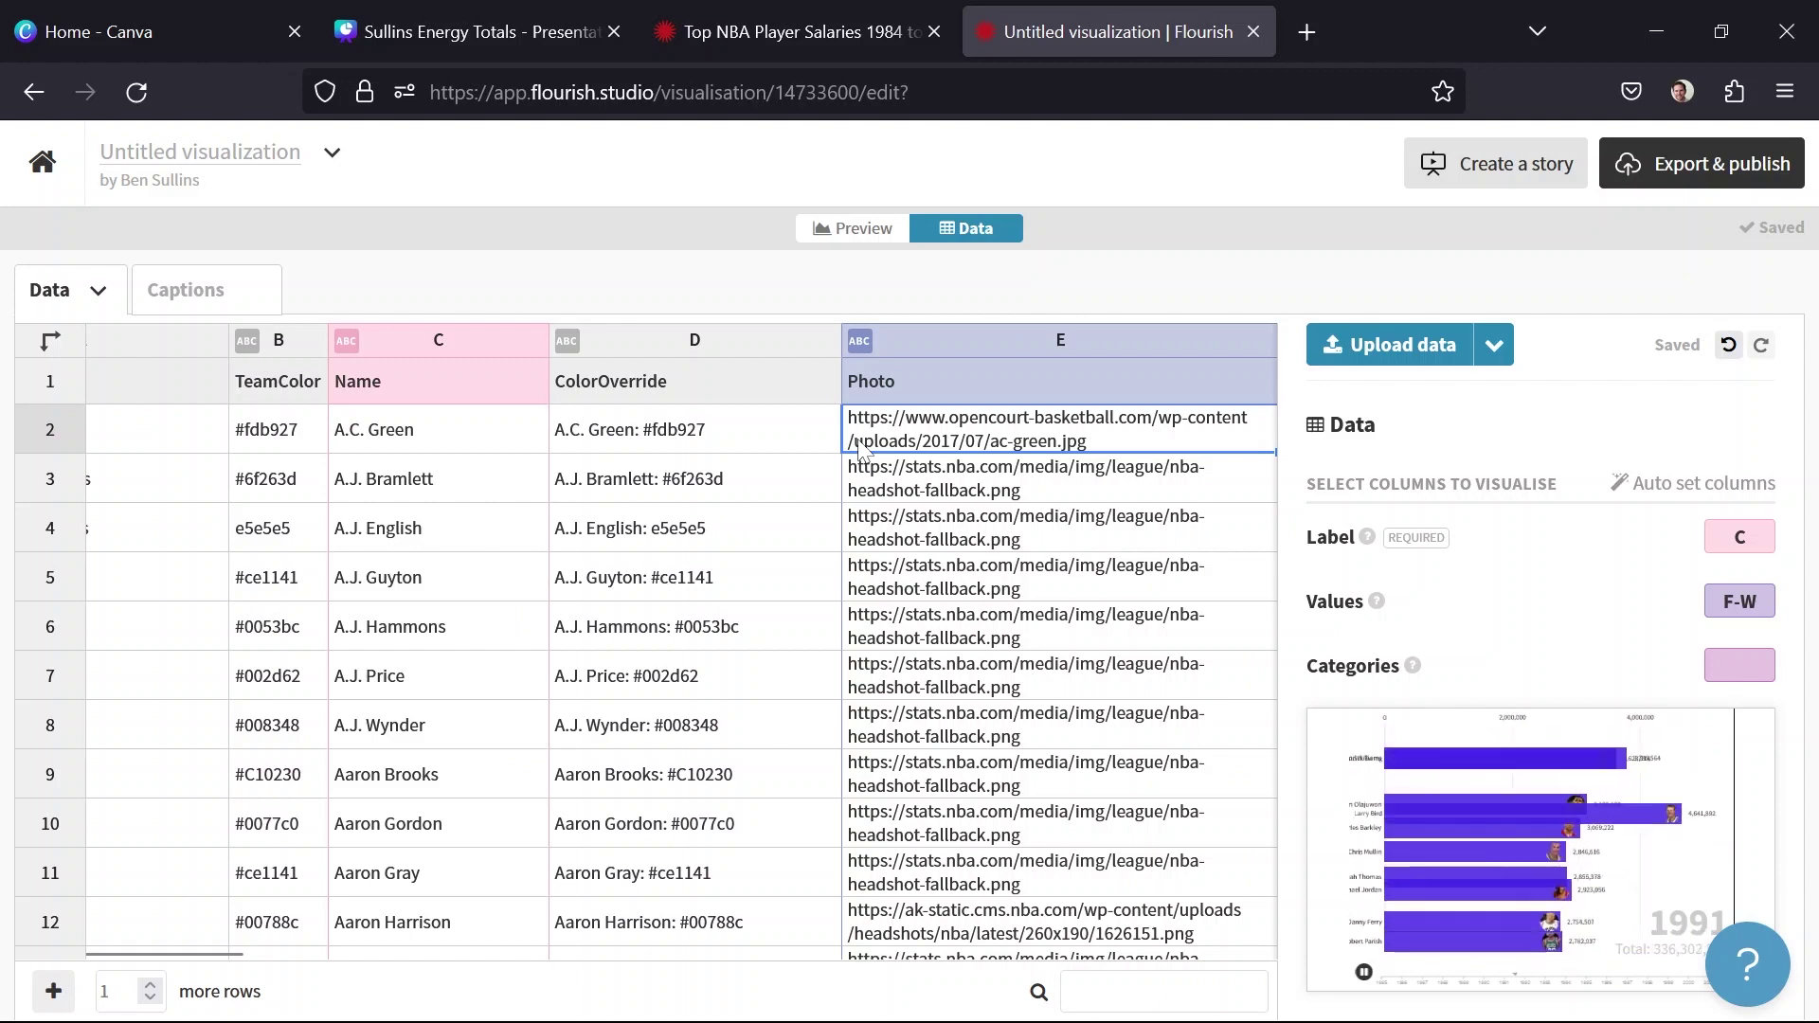
key(Right)
key(Right)
key(Right)
key(Right)
key(Right)
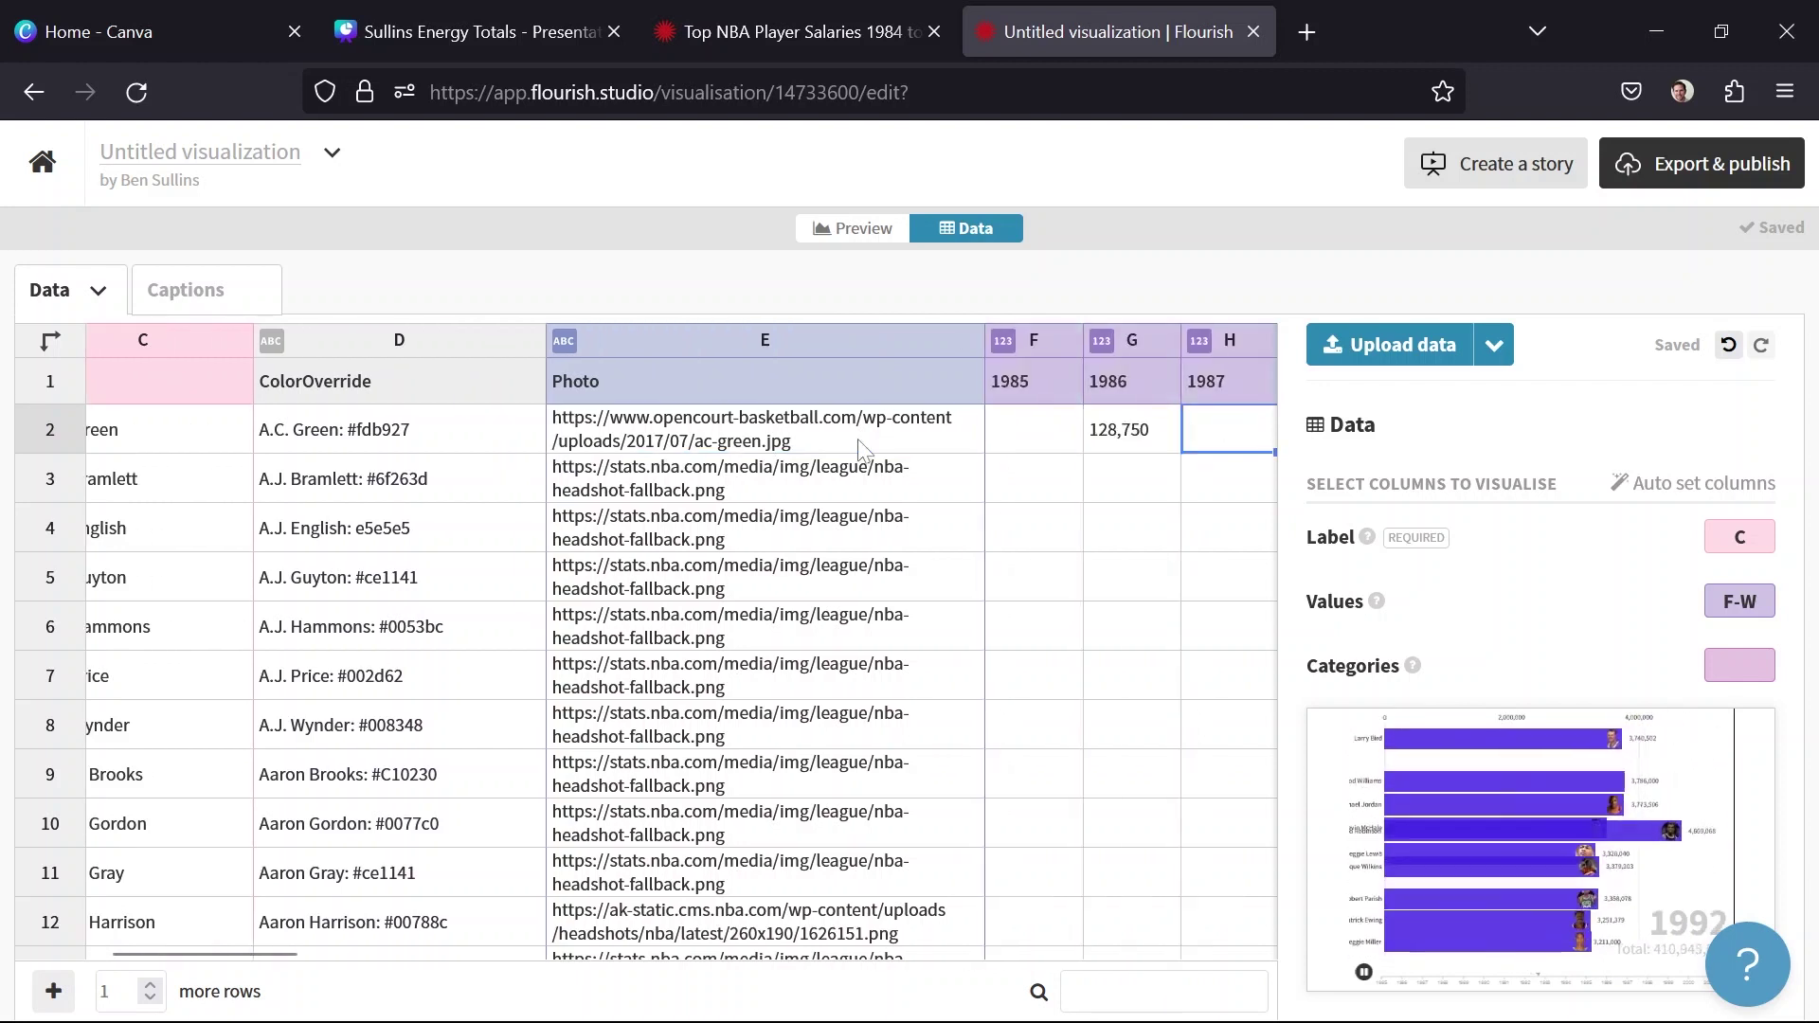
key(Right)
key(Right)
key(Right)
key(Right)
key(Right)
key(Right)
key(Right)
key(Right)
key(Right)
key(Right)
key(Right)
key(Right)
key(Right)
key(Right)
key(Right)
key(Right)
key(Right)
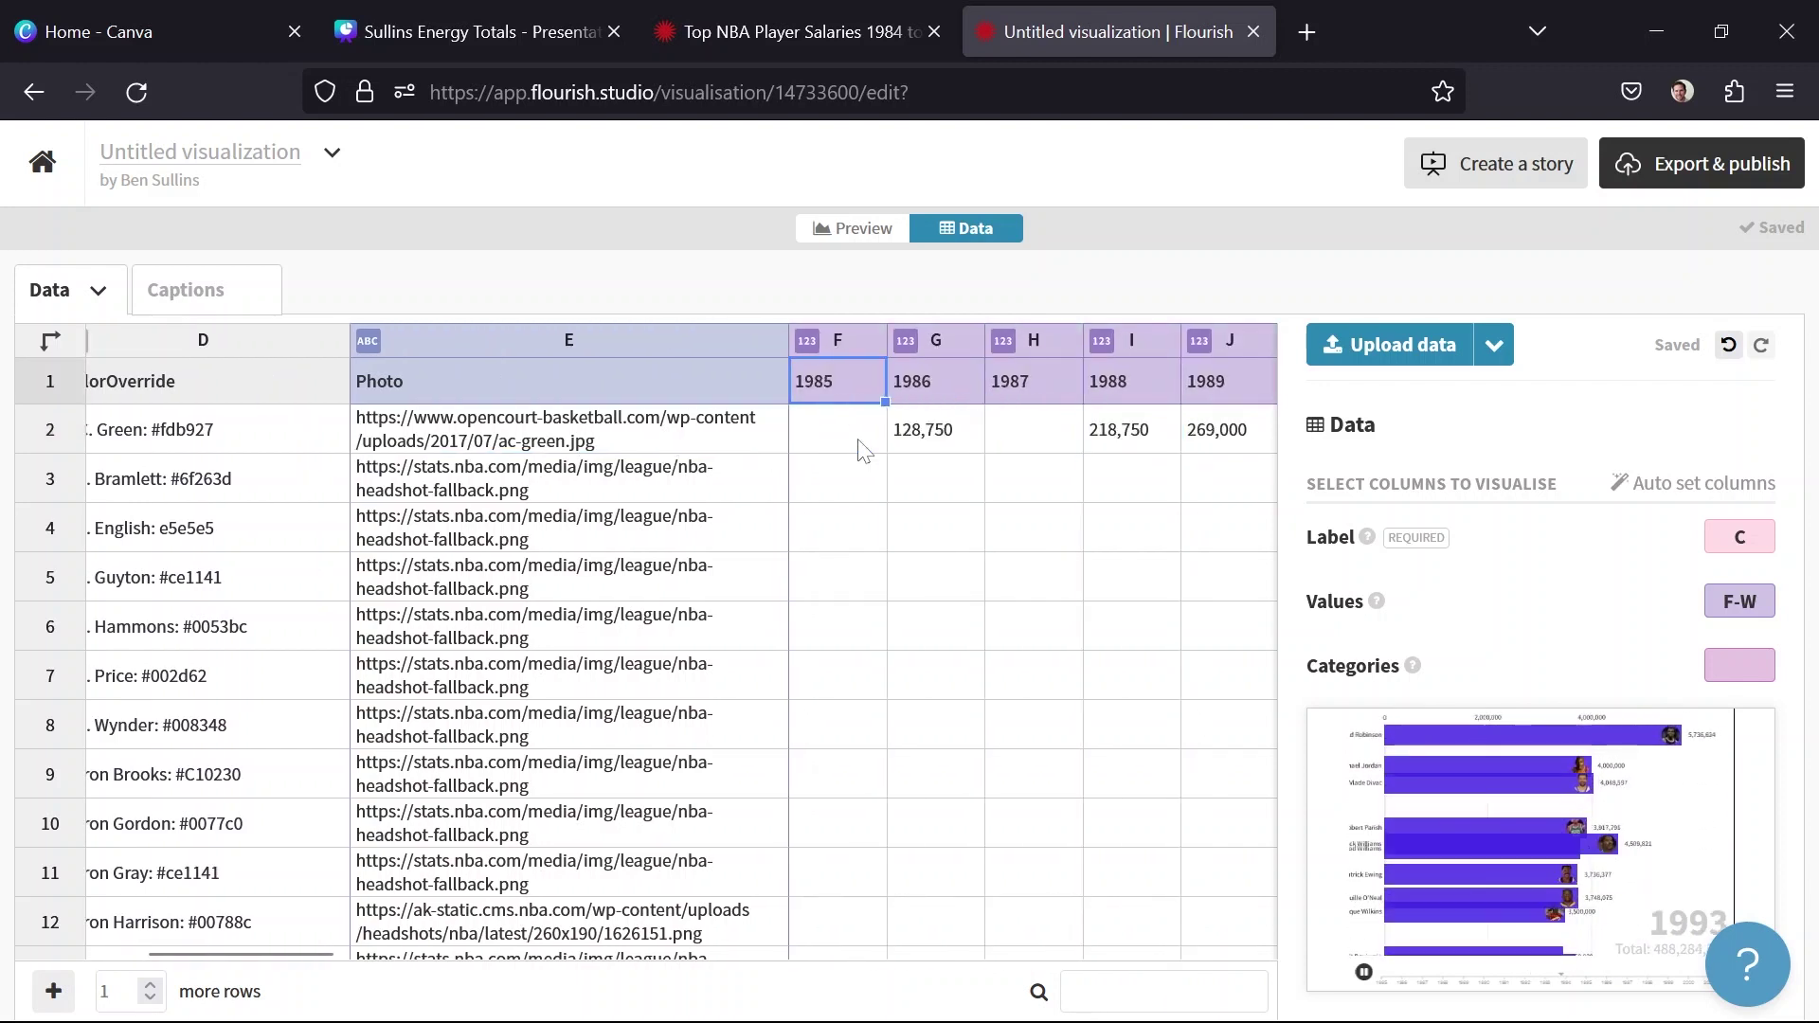
key(Right)
key(Right)
key(Right)
key(Right)
key(Right)
key(Right)
key(Right)
key(Right)
key(Right)
key(Right)
key(Right)
key(Right)
key(Right)
key(Right)
key(Right)
key(Right)
key(Right)
key(Right)
key(Right)
key(Right)
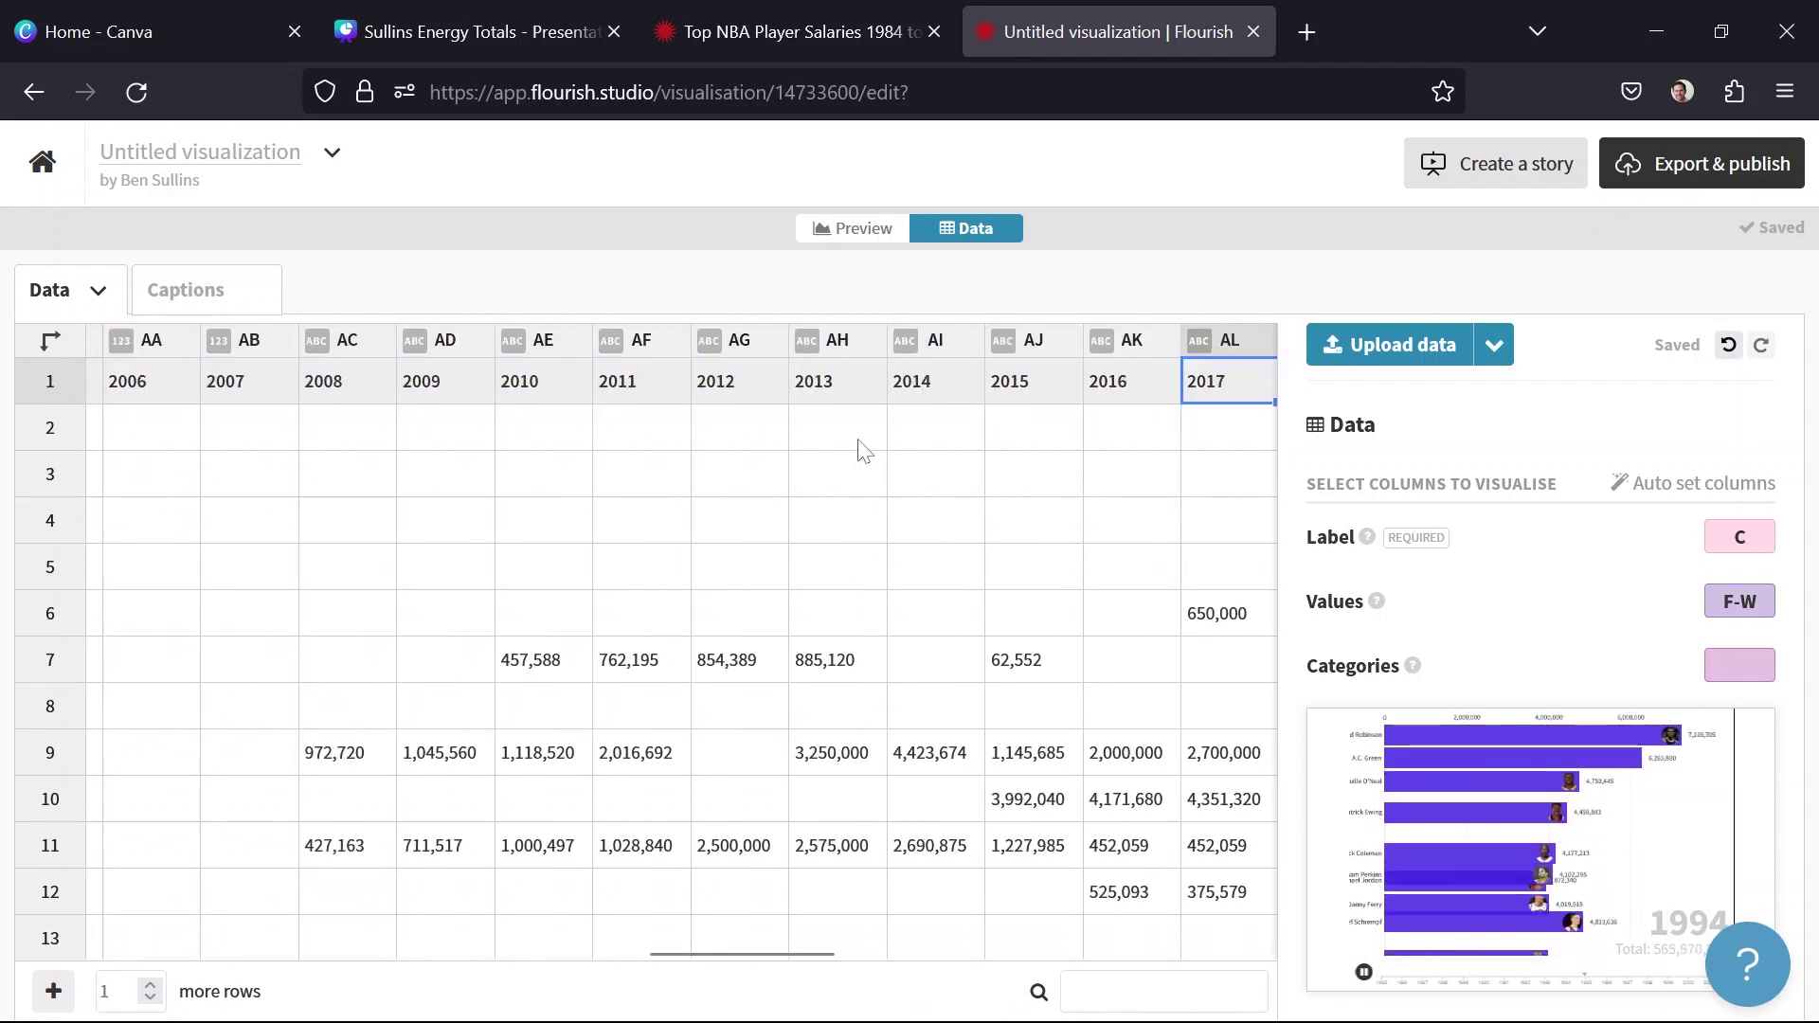
key(Right)
key(Right)
key(Right)
key(Right)
key(Right)
key(Right)
key(Left)
key(Left)
key(Left)
key(Left)
key(Left)
key(Left)
key(Left)
key(Left)
key(Left)
key(Left)
key(Left)
key(Left)
key(Left)
key(Left)
key(Left)
key(Left)
key(Right)
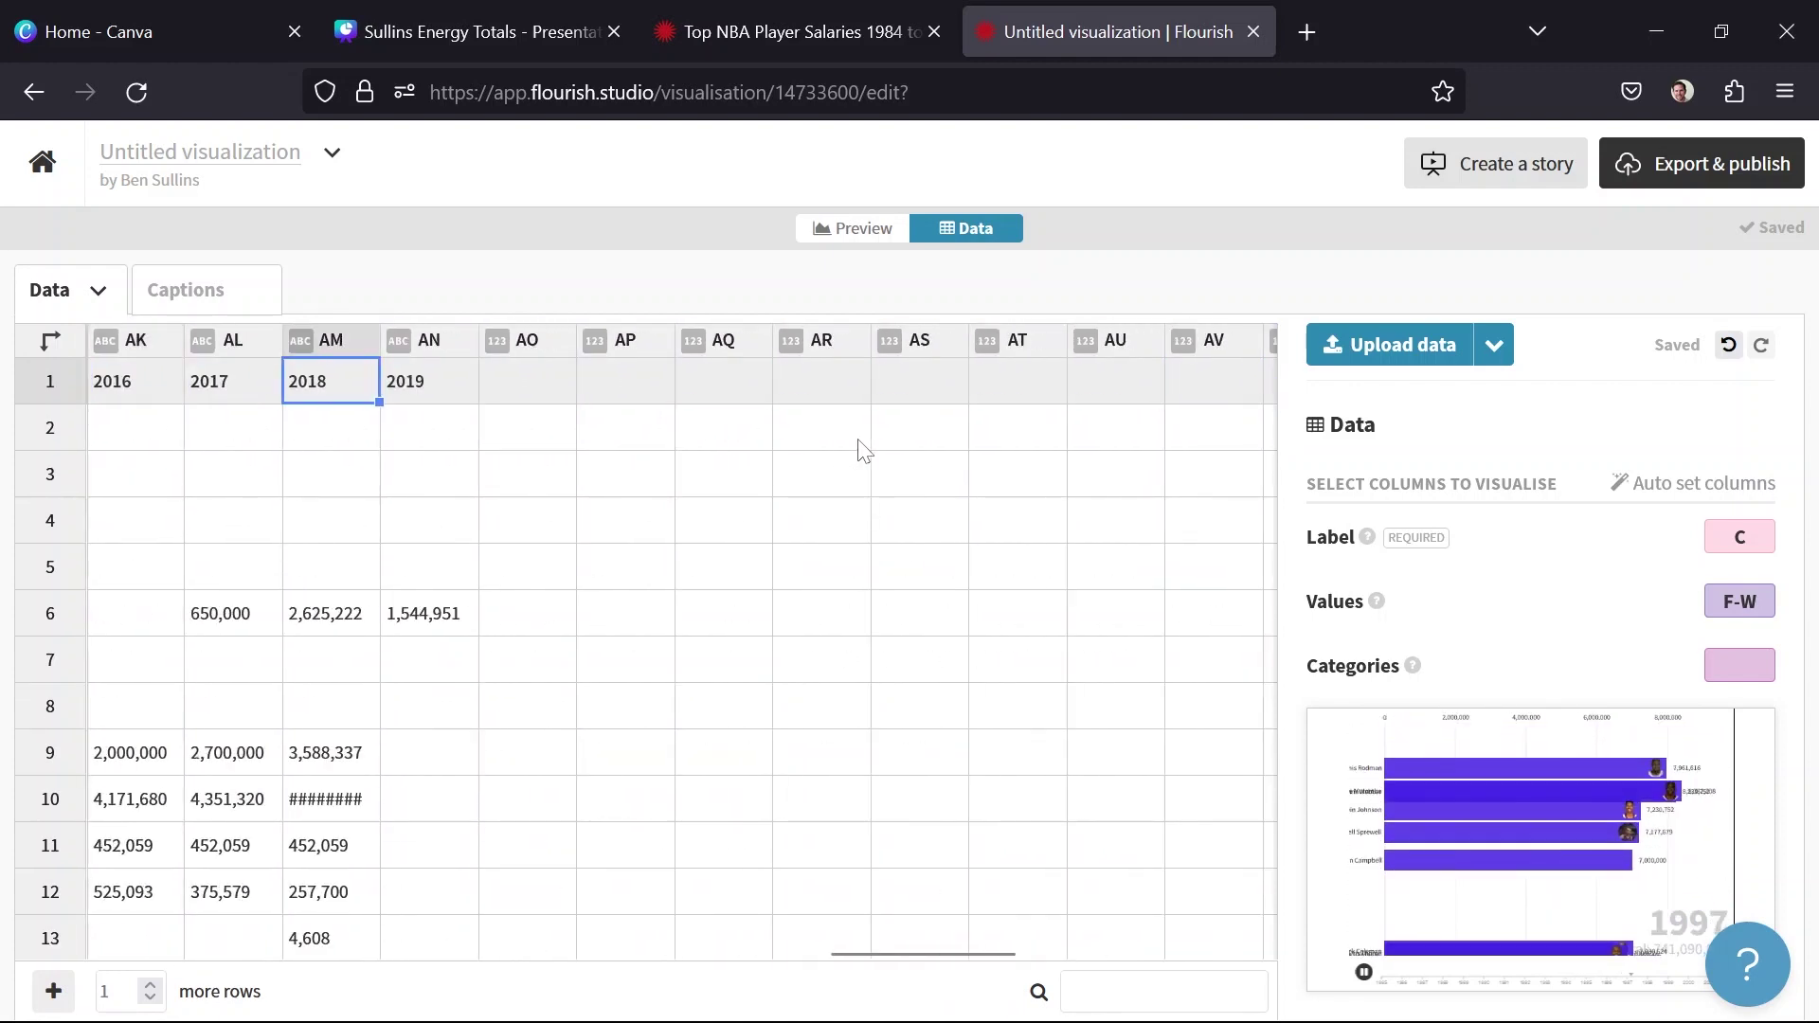
- Assign the TeamColor column B as the Categories of the bar chart race
click(1733, 601)
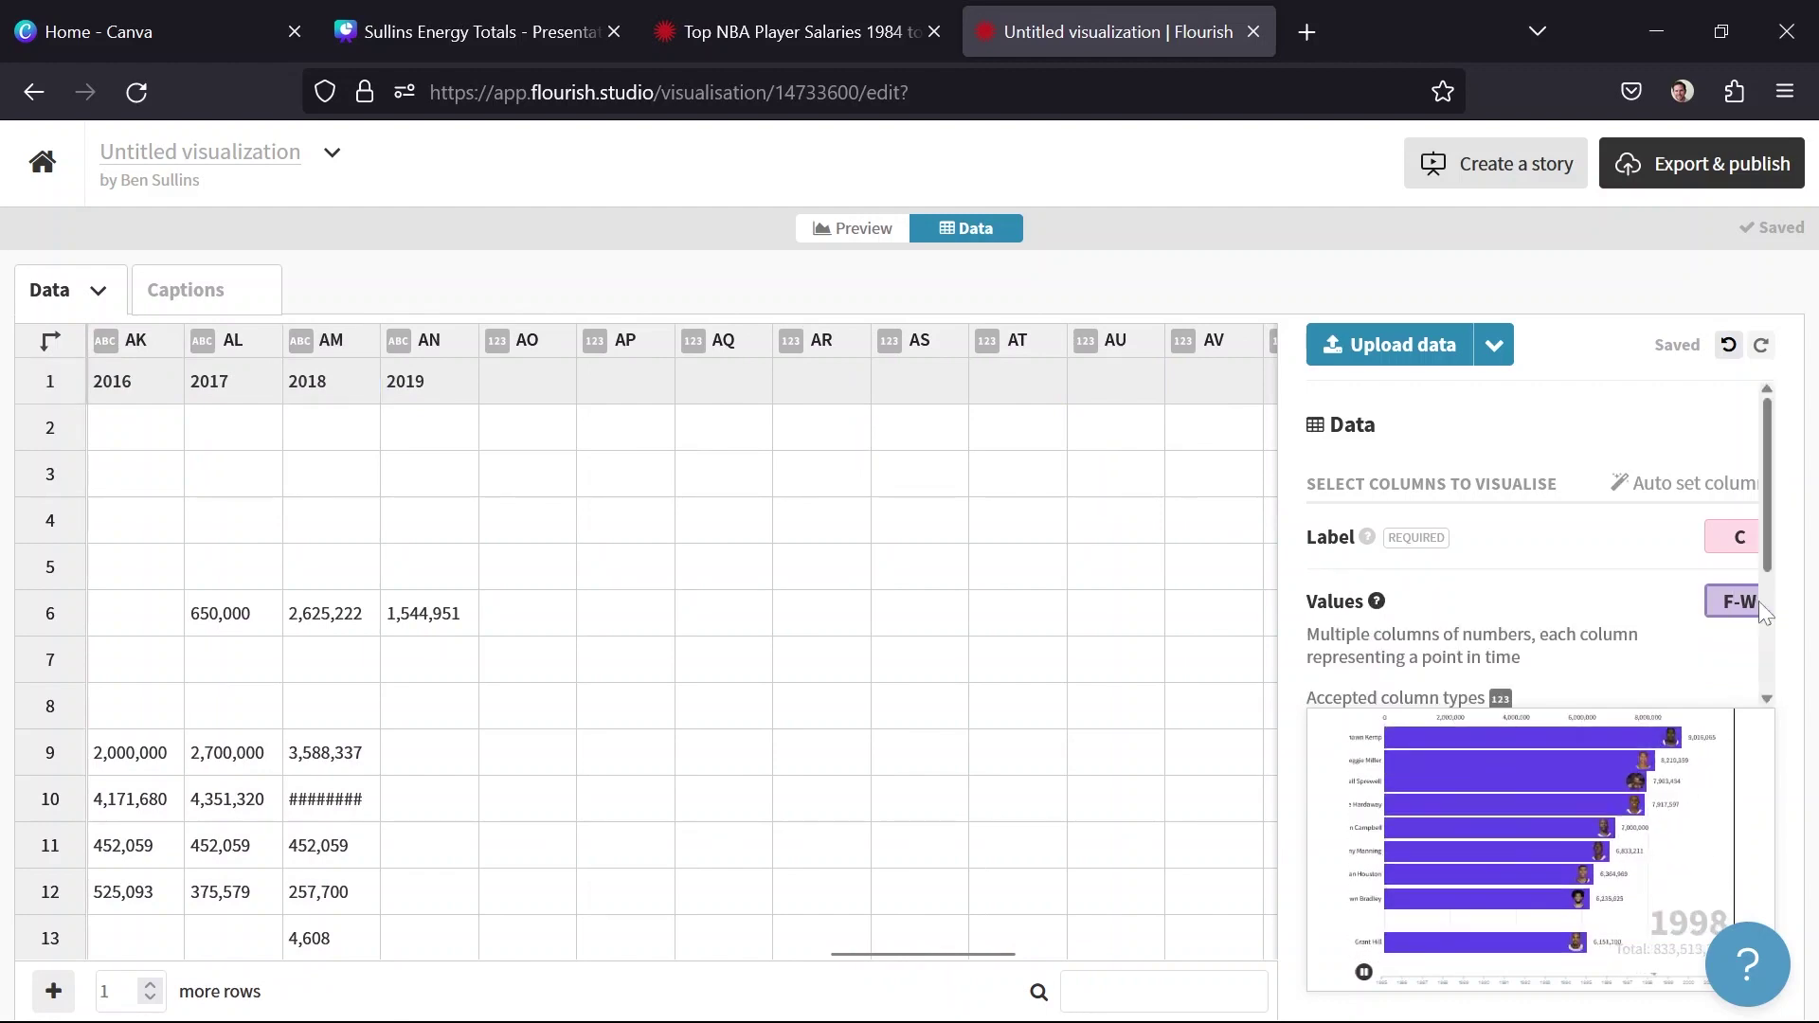
key(Tab)
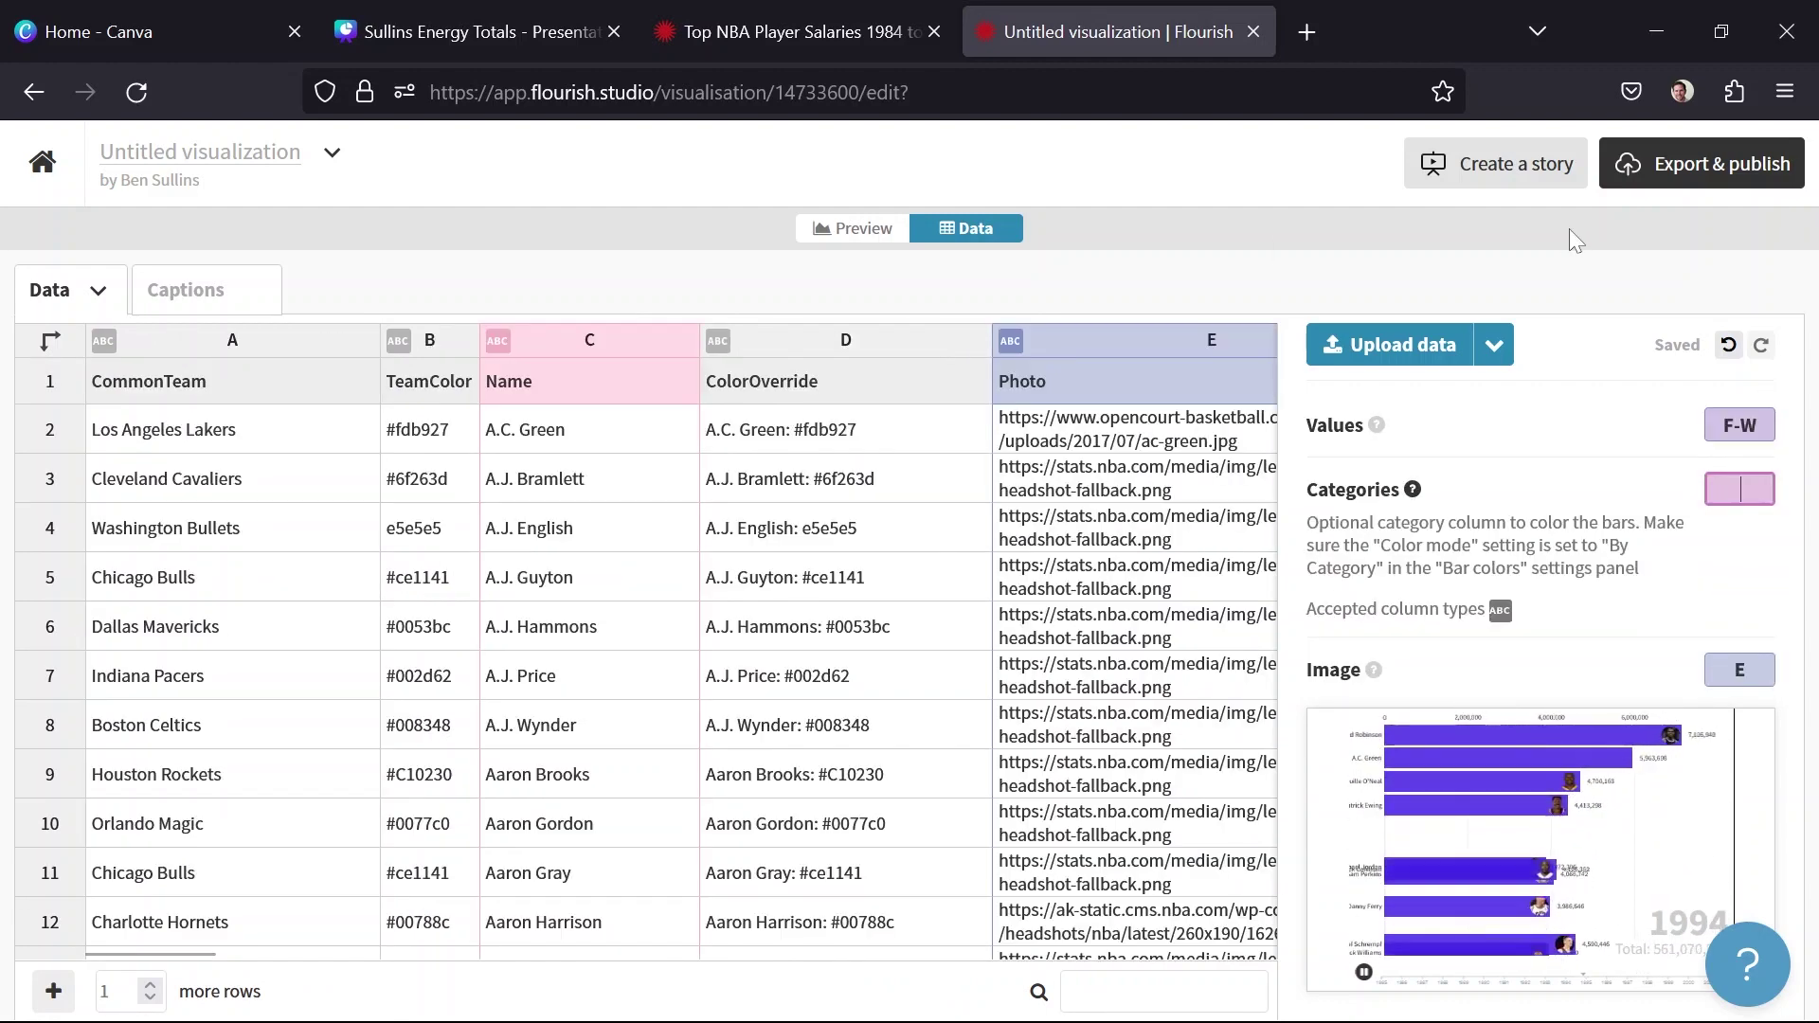
text(B)
key(Tab)
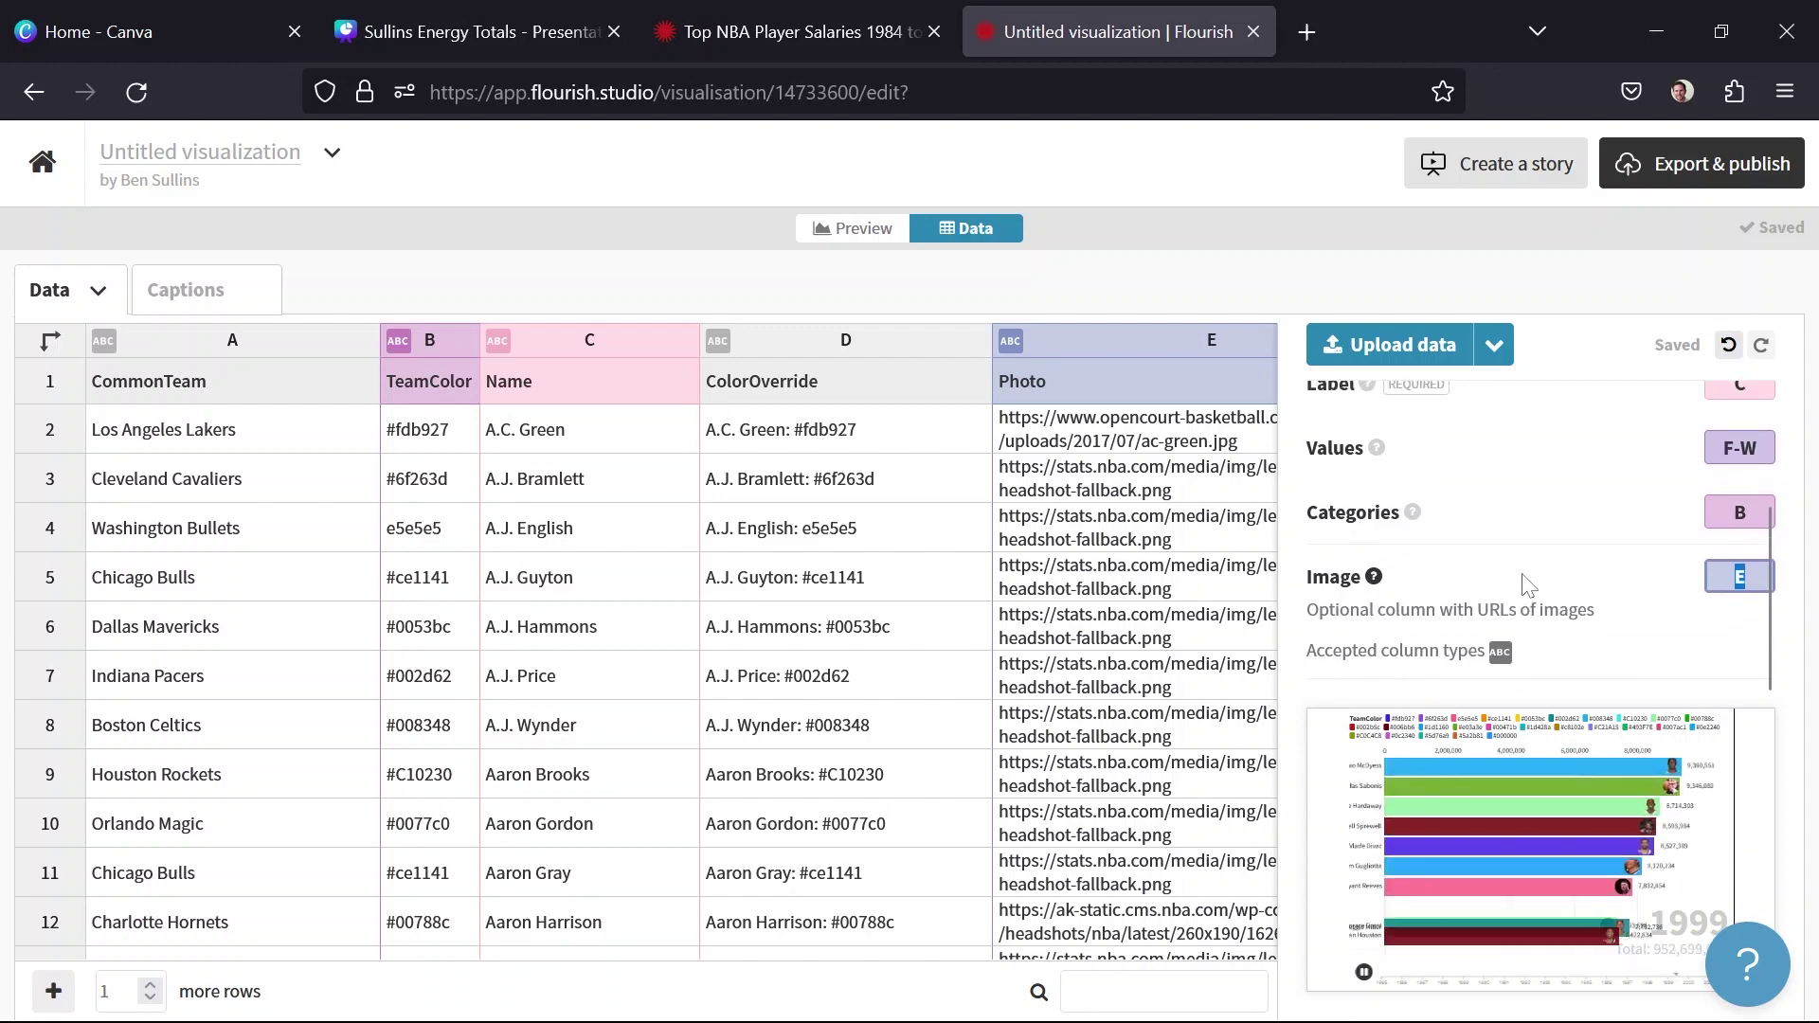
scroll(1527, 582, up, 2)
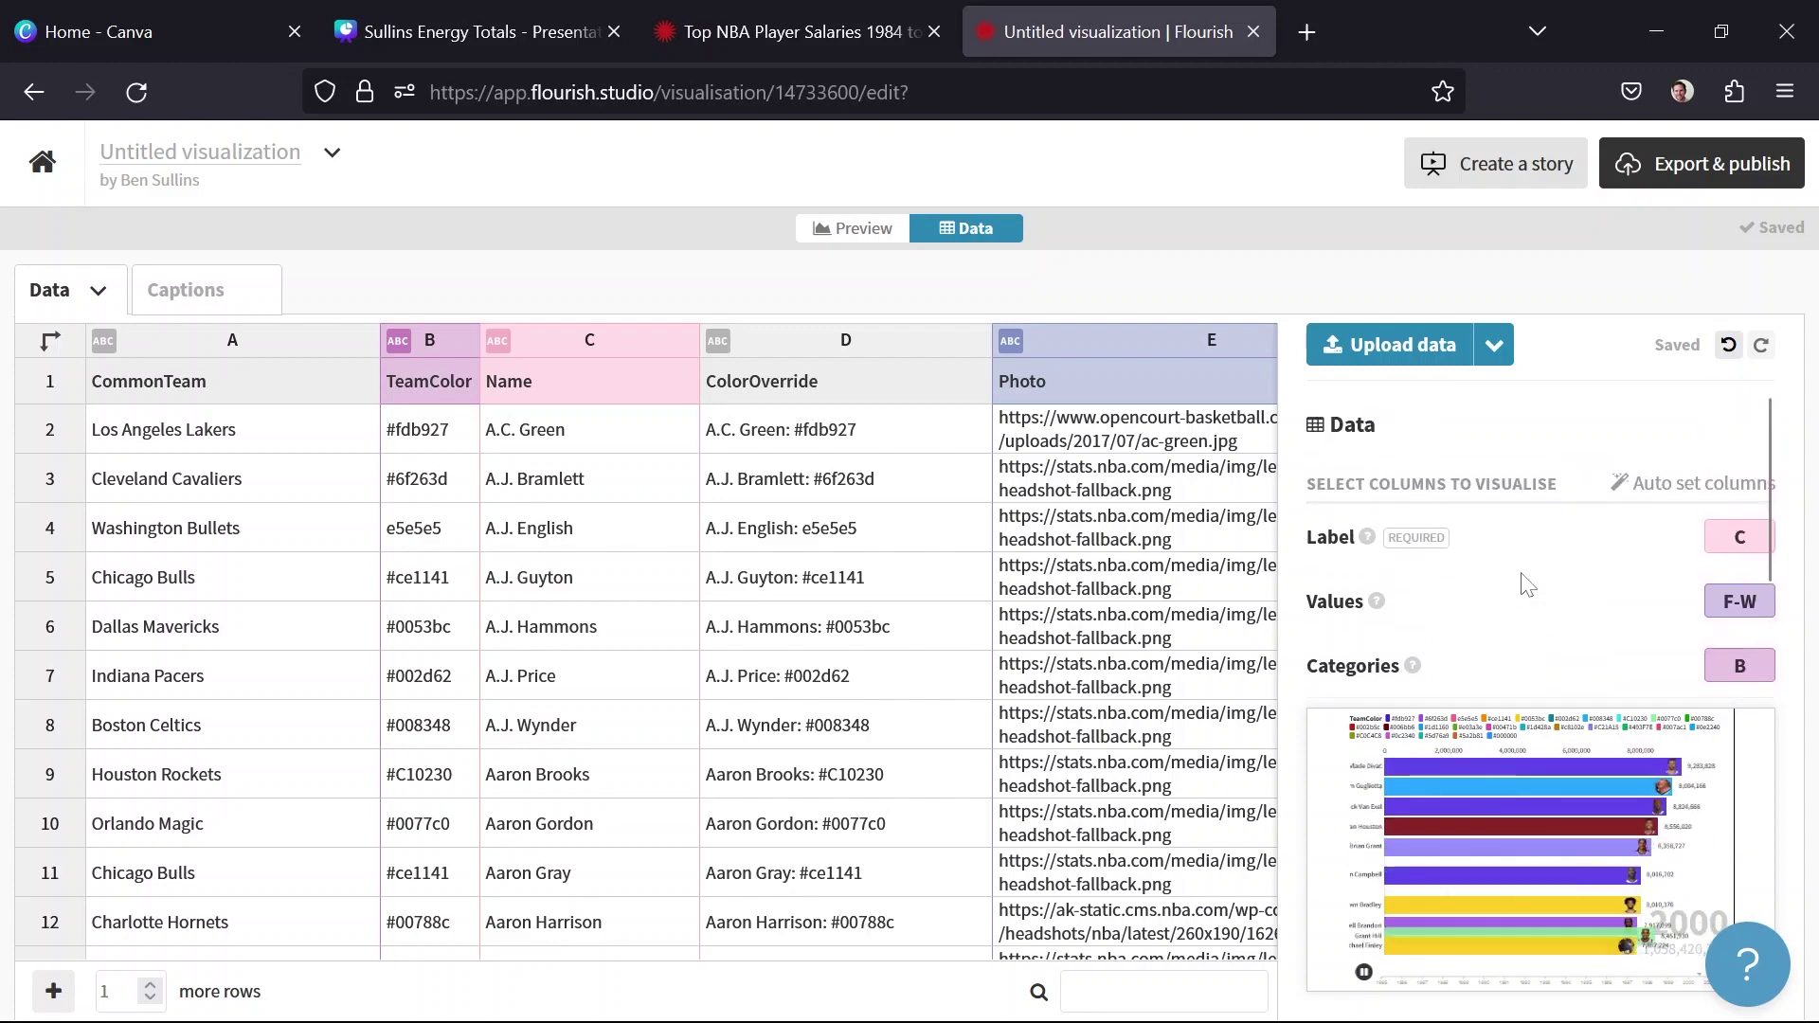
- Preview the bar chart race and disable its color legend
click(841, 228)
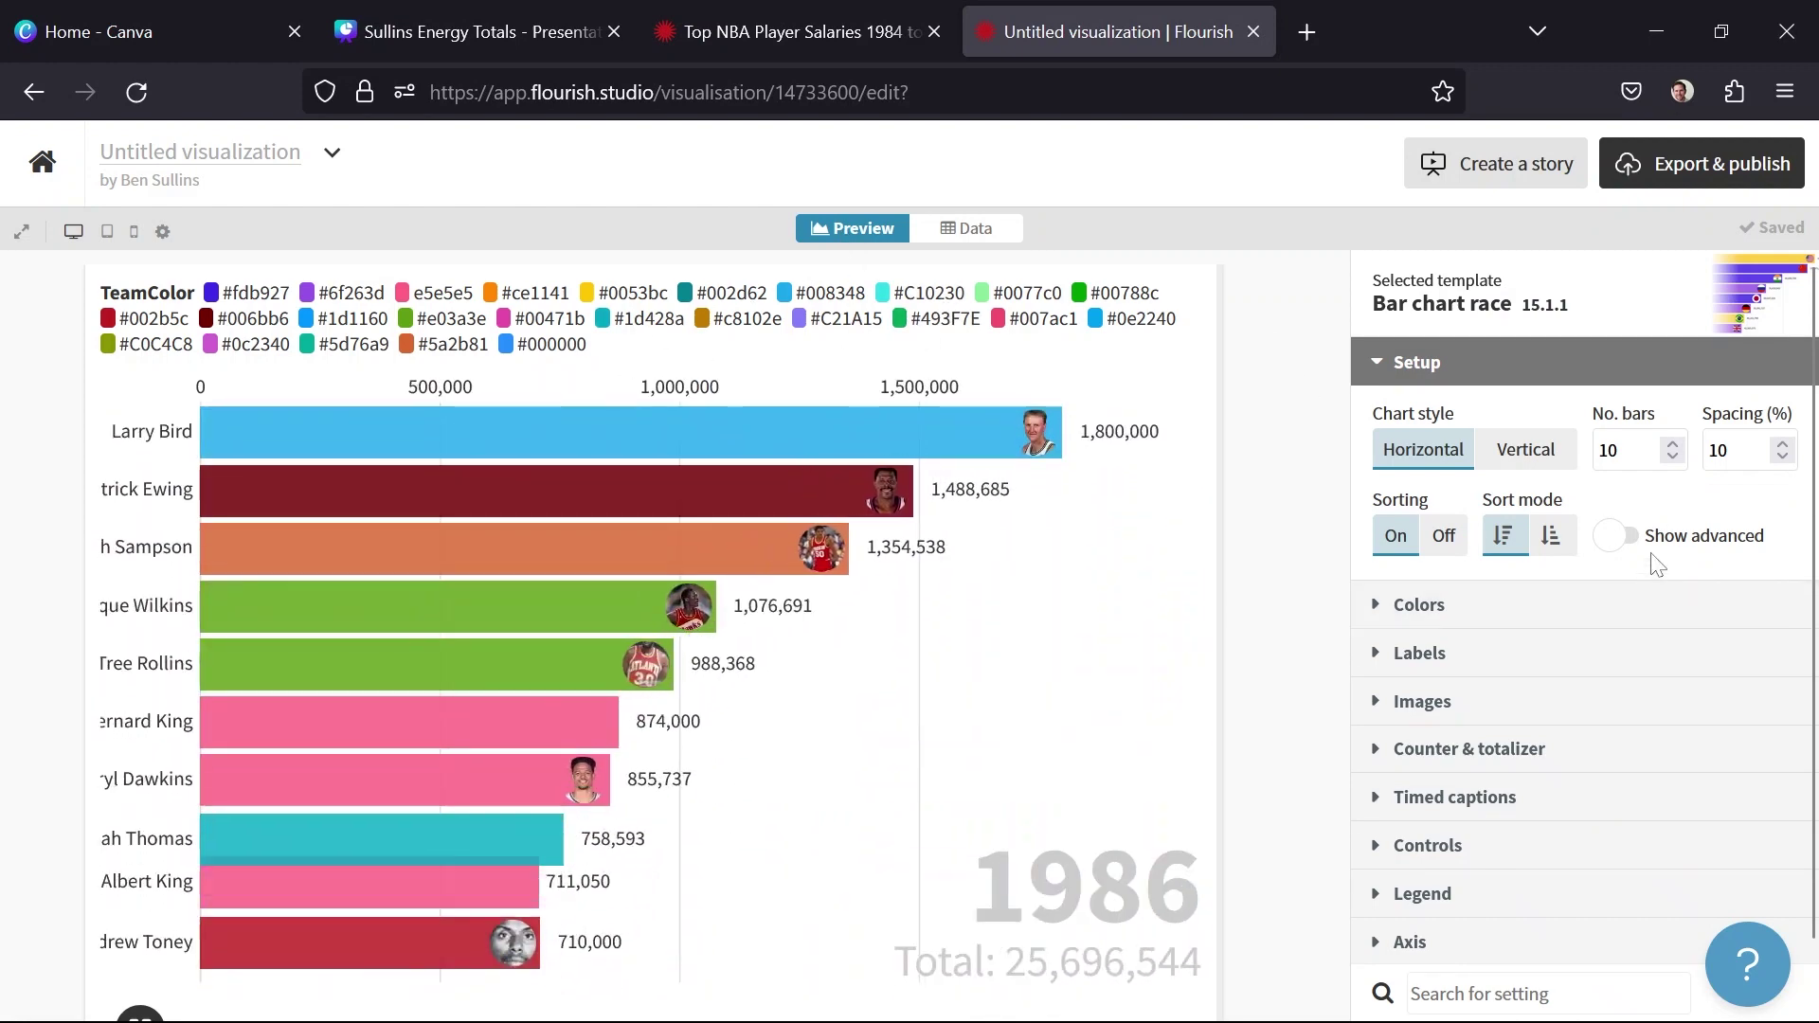
scroll(1487, 673, down, 3)
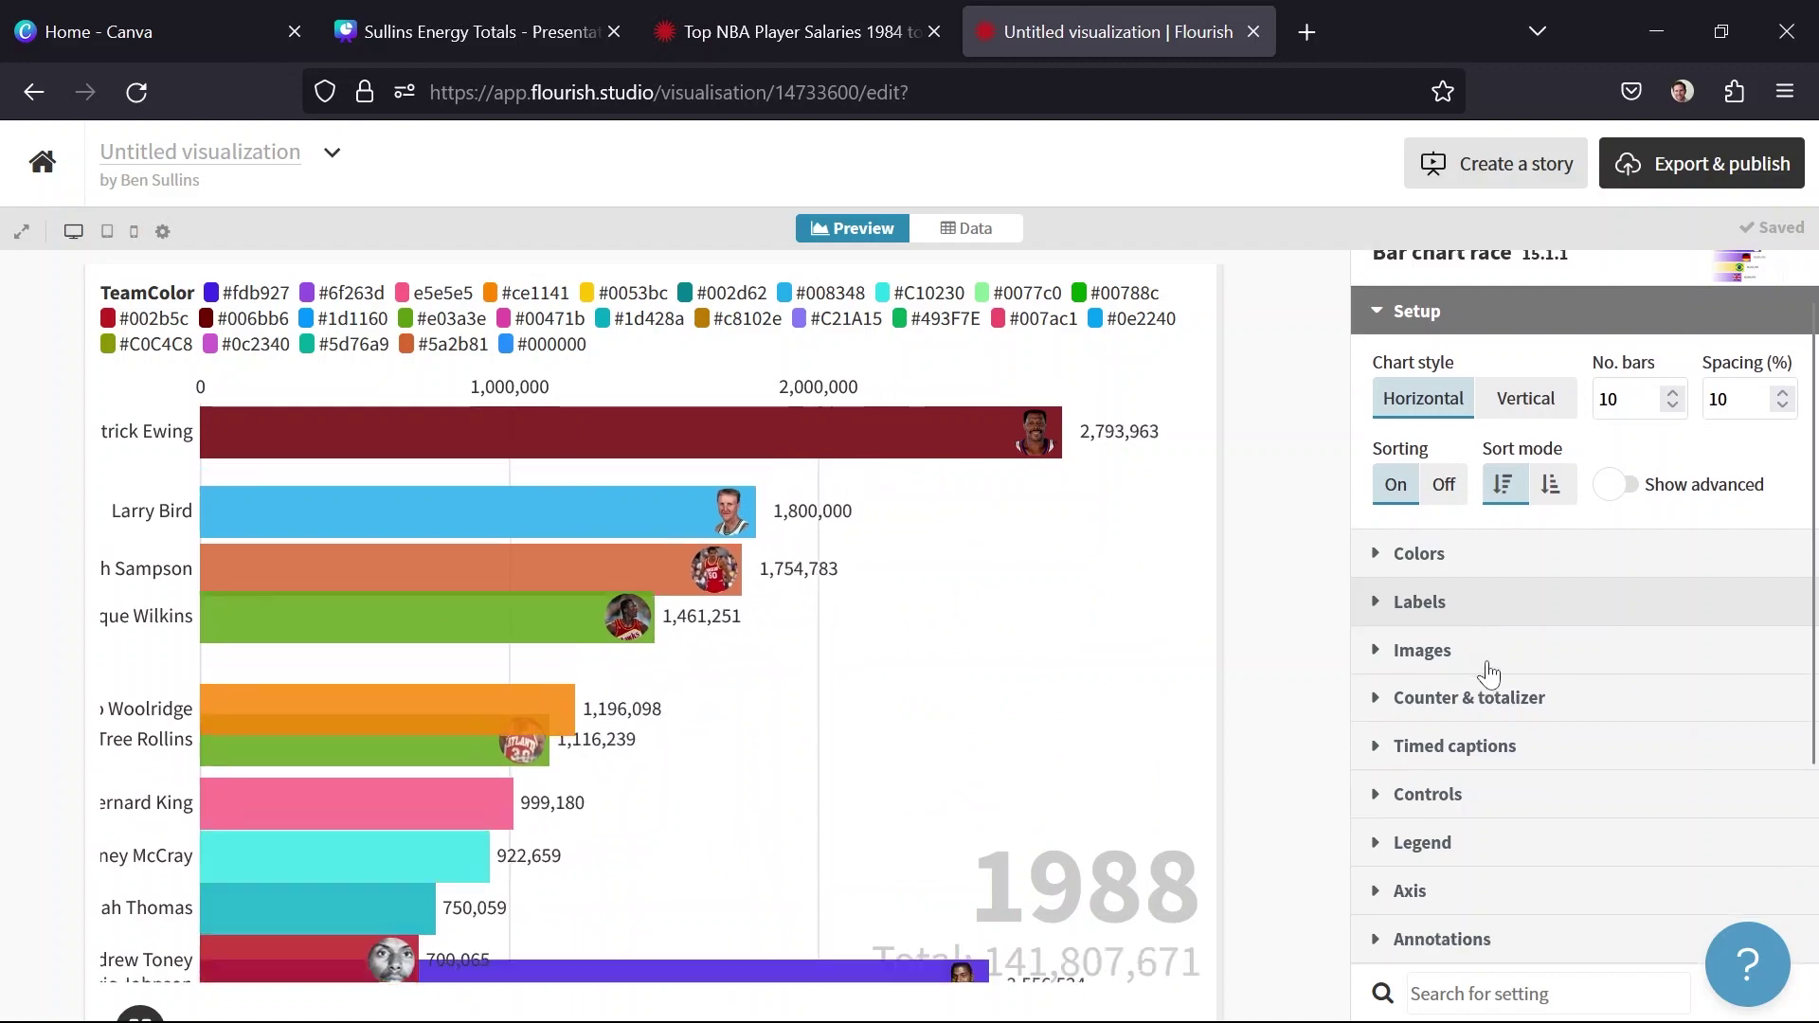
click(1487, 672)
click(1695, 837)
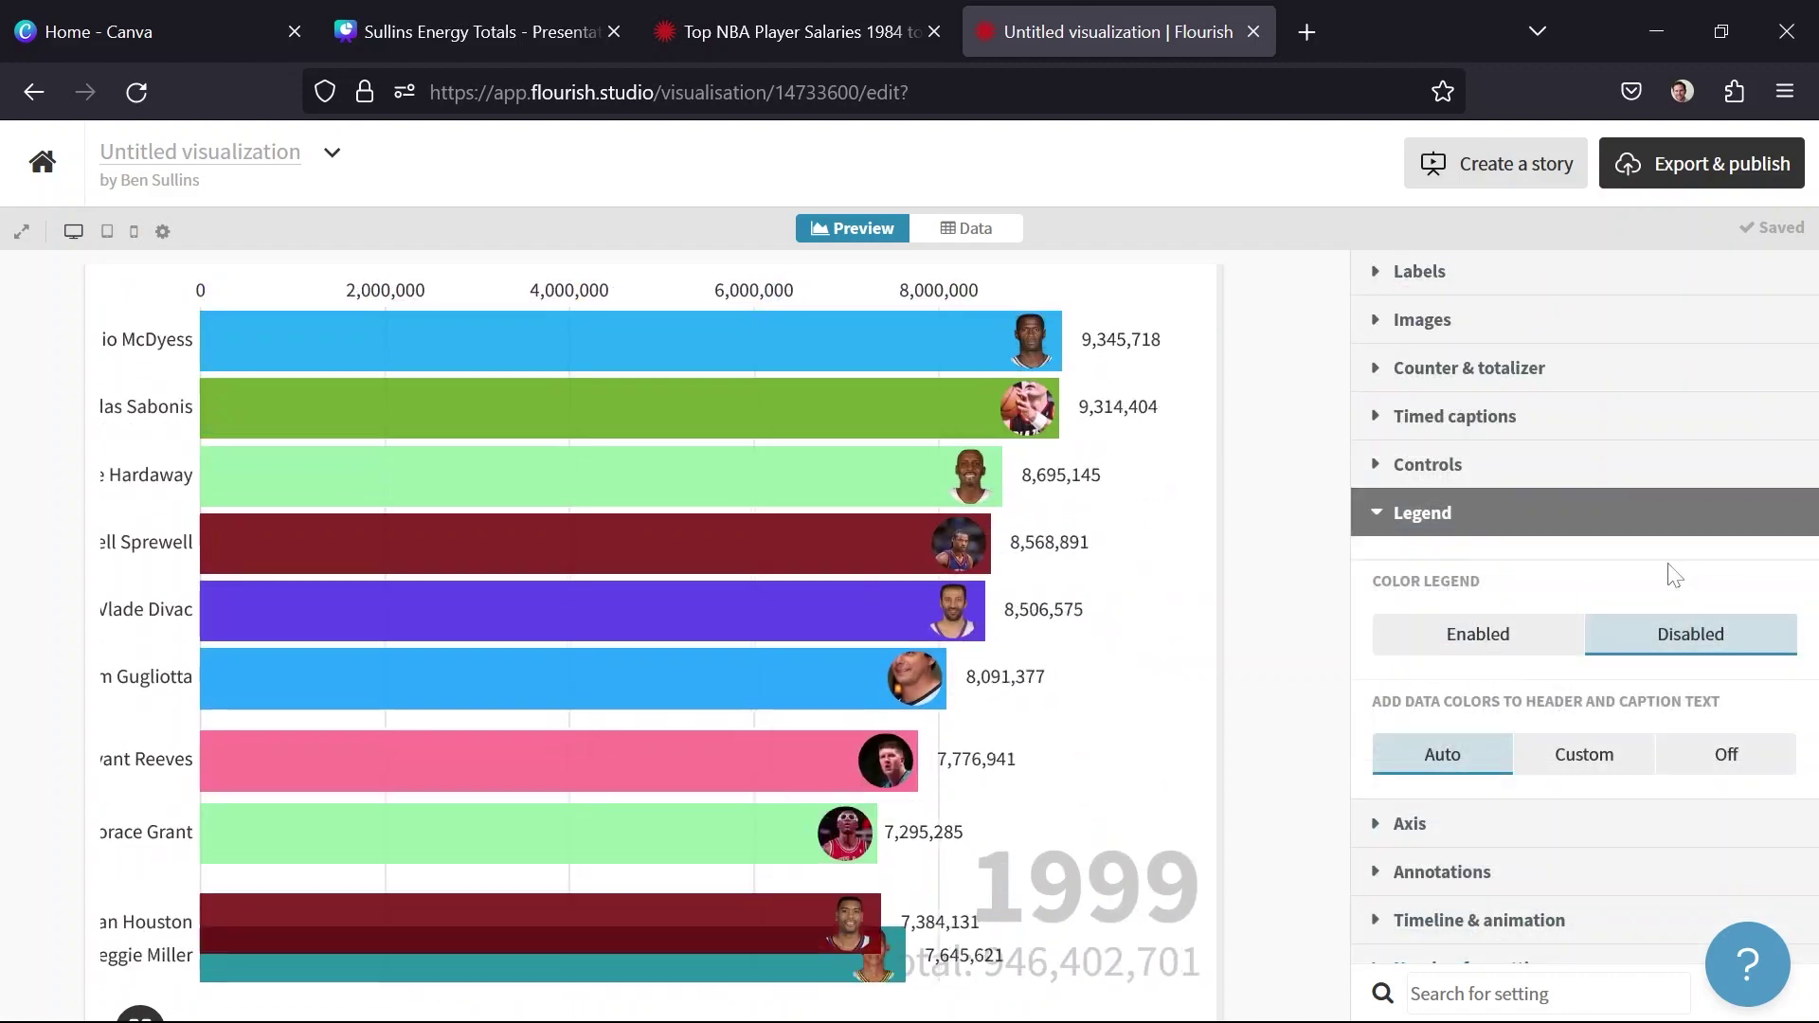
- Copy the ColorOverride values from D2 to the last row in Excel and paste them into the Flourish chart's color overrides
scroll(1664, 580, up, 2)
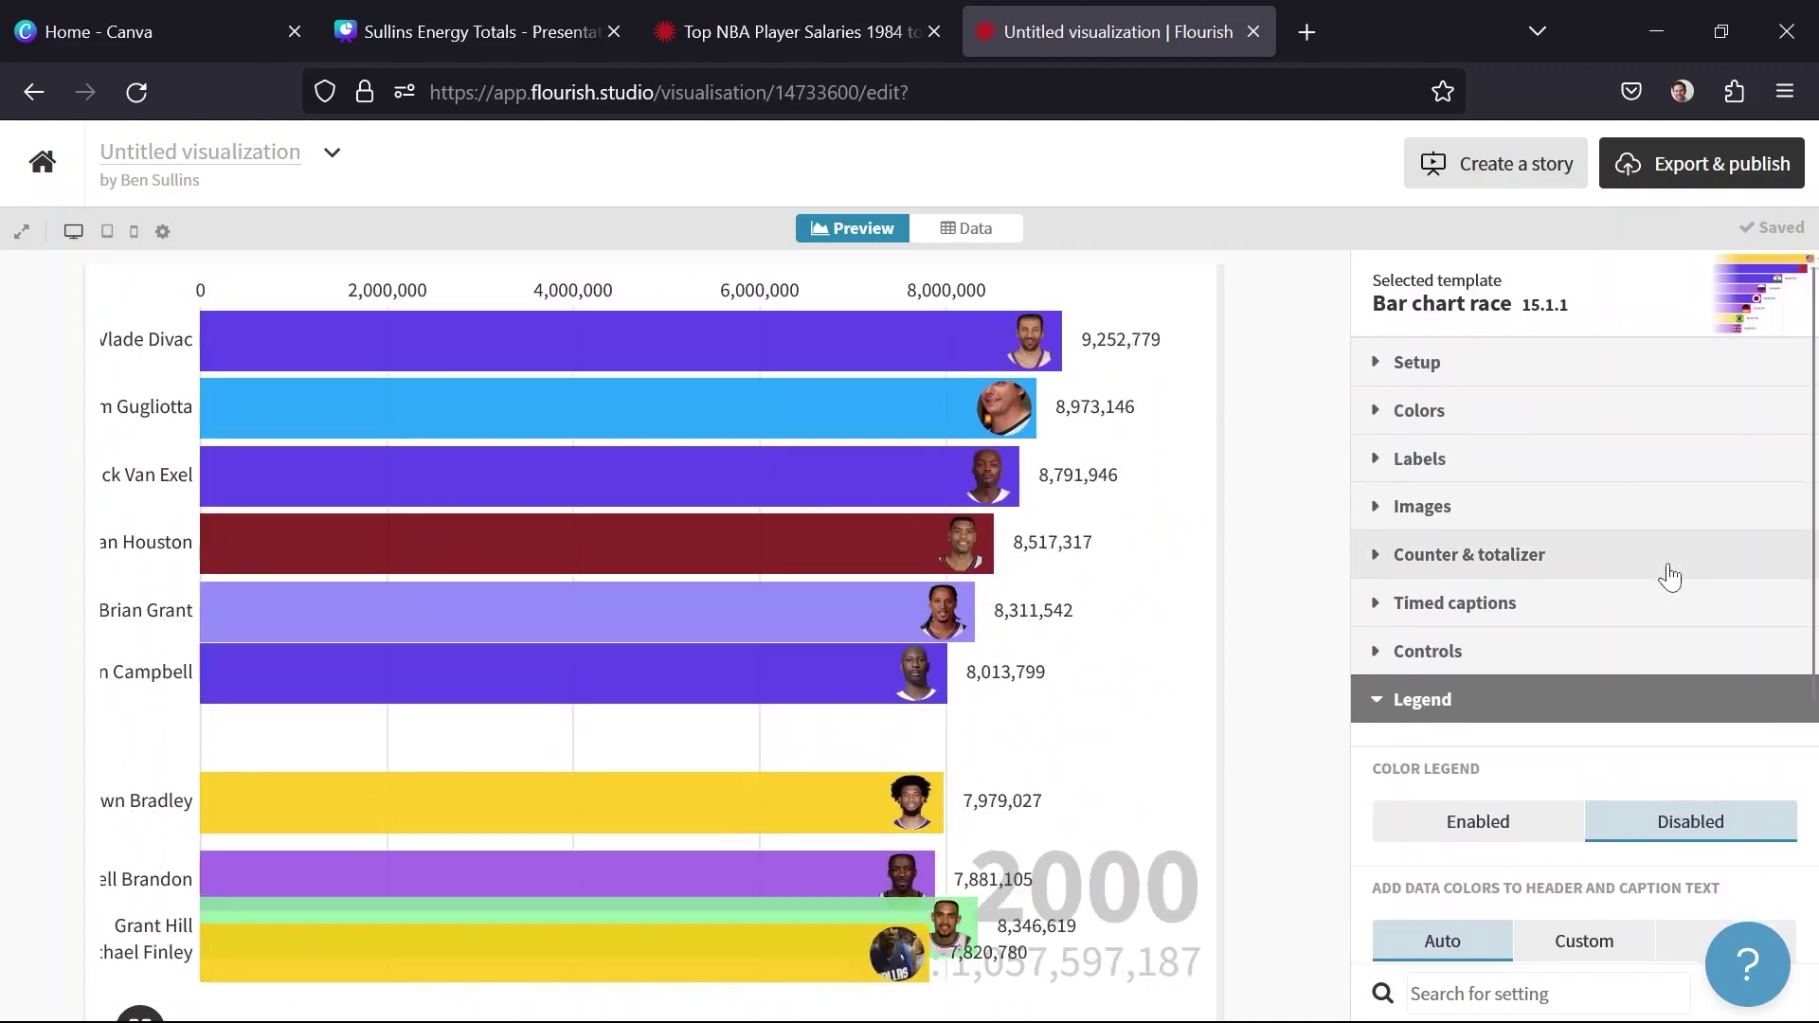
click(1465, 412)
scroll(1530, 696, down, 1)
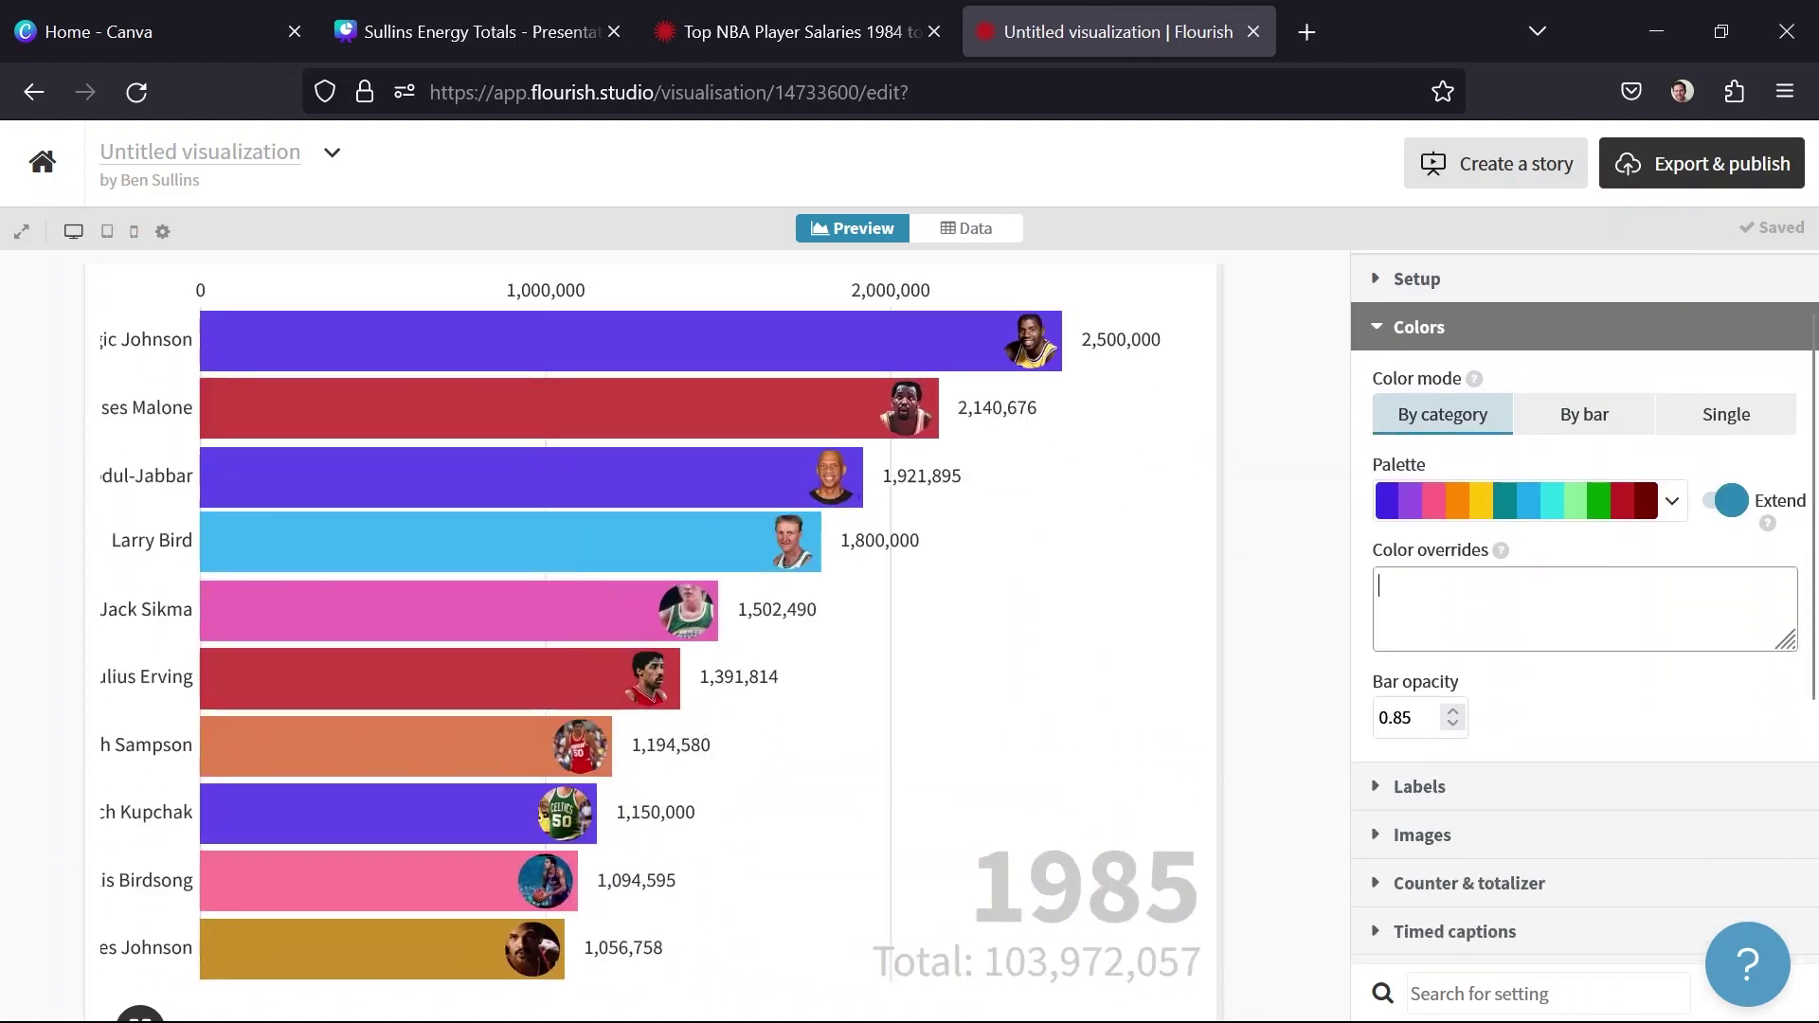
click(1379, 585)
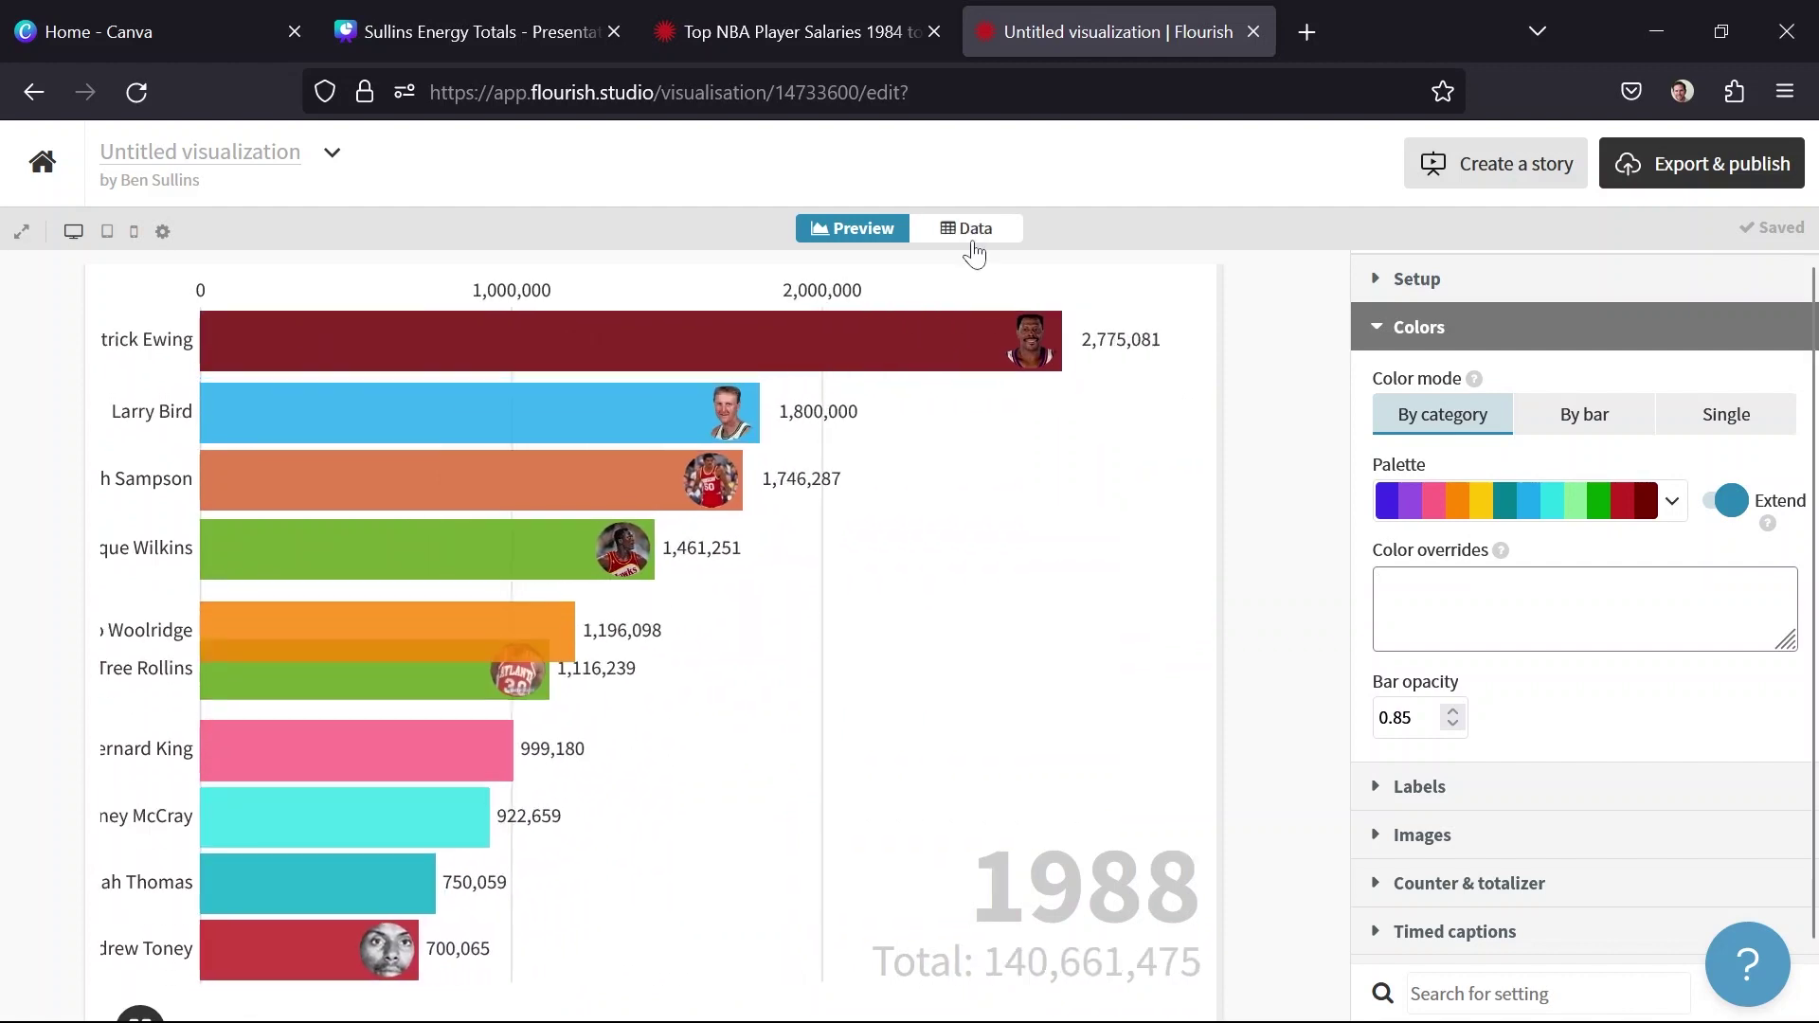
key(alt+Tab)
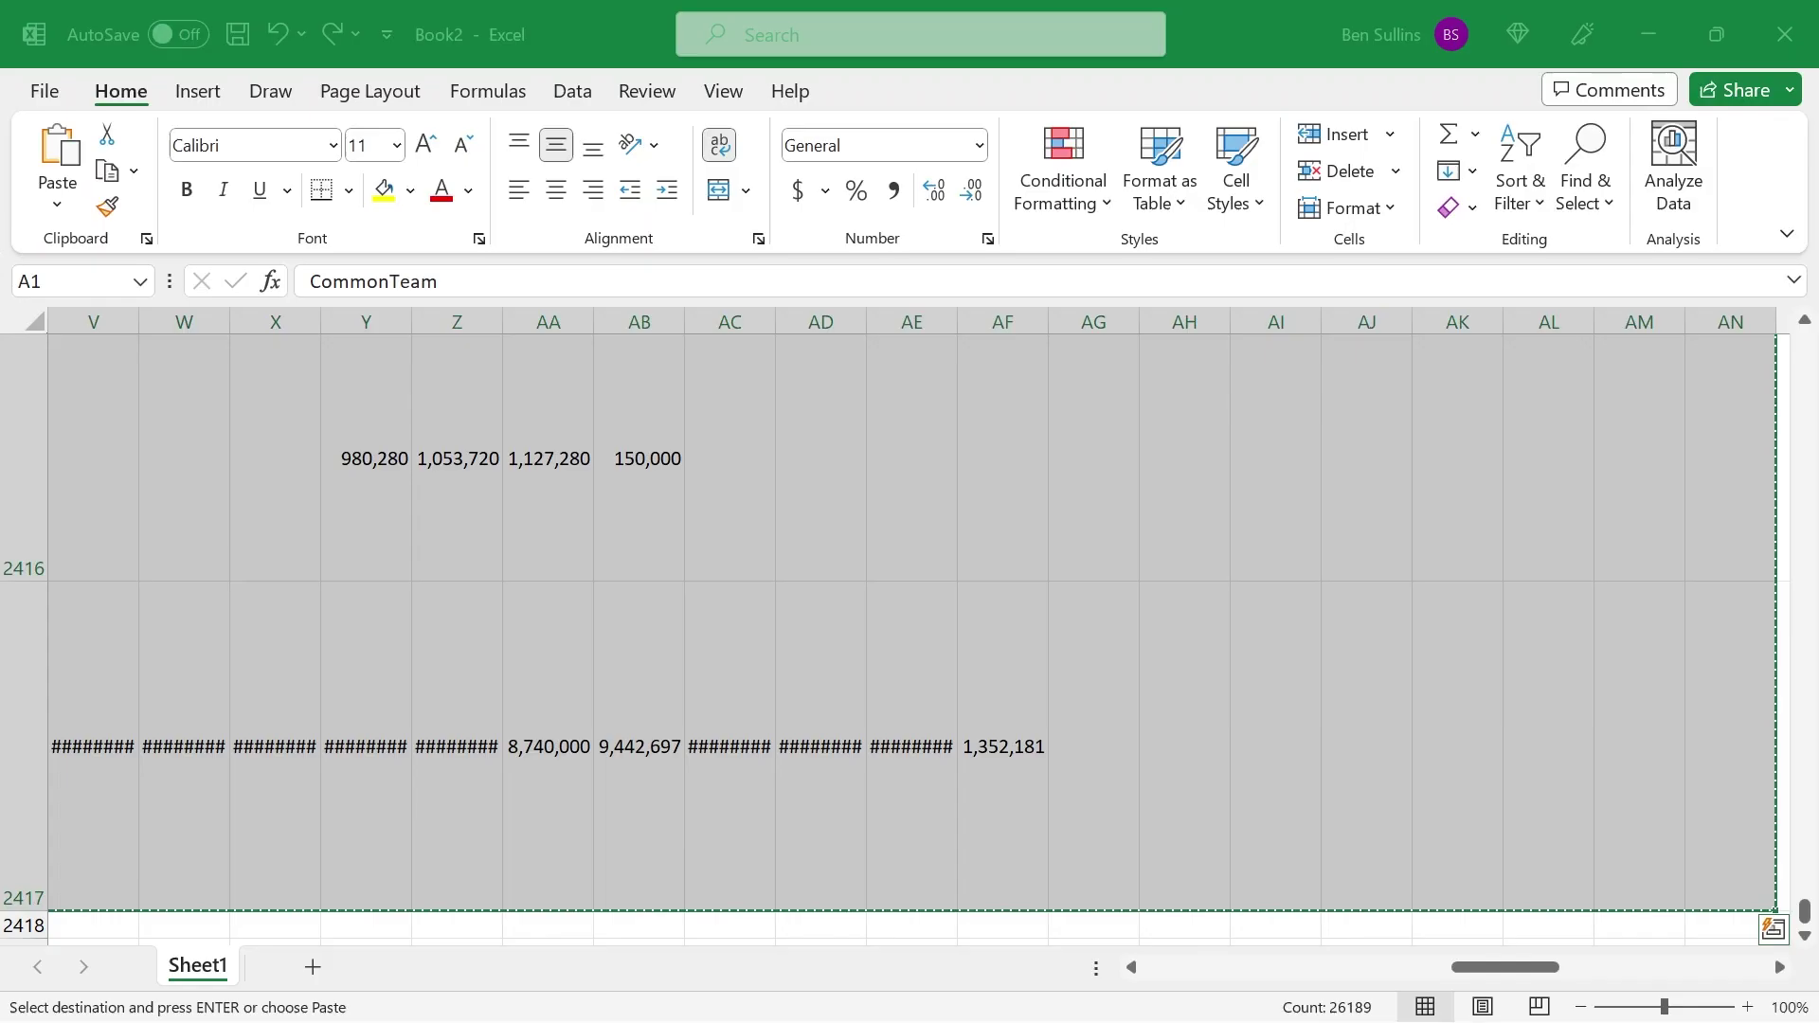
key(ctrl+shift+Down)
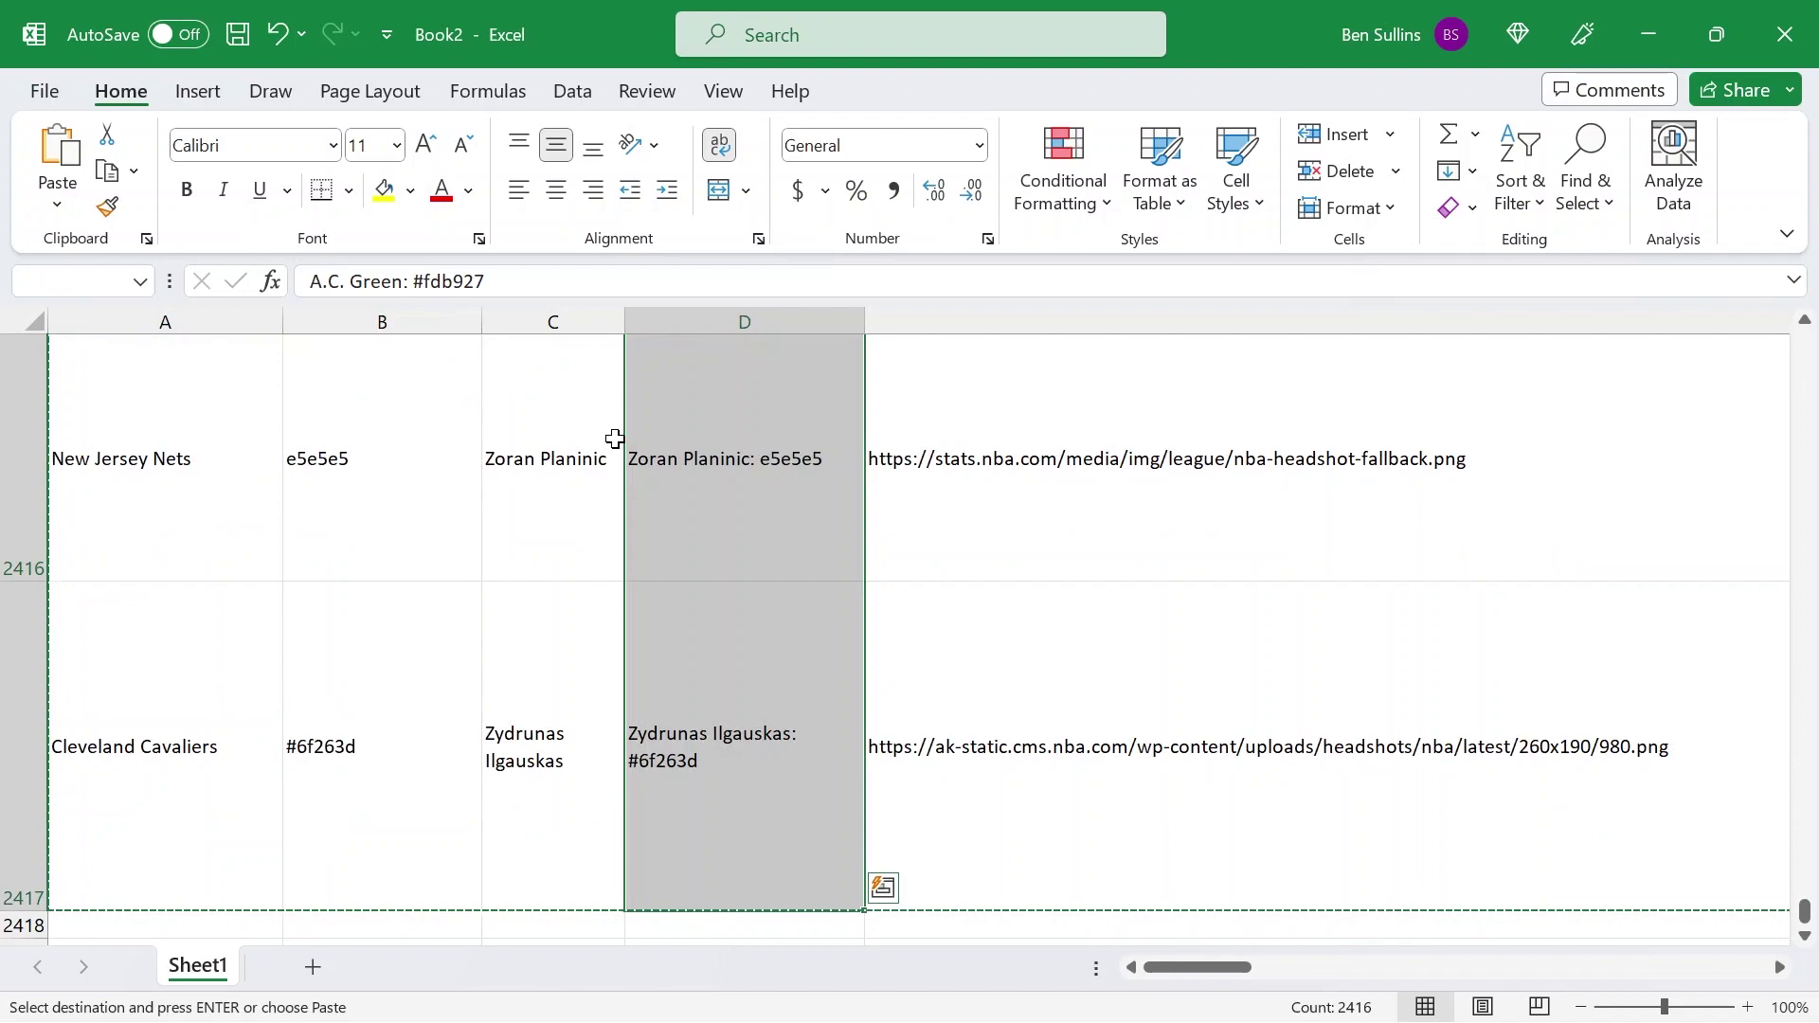
key(alt+Tab)
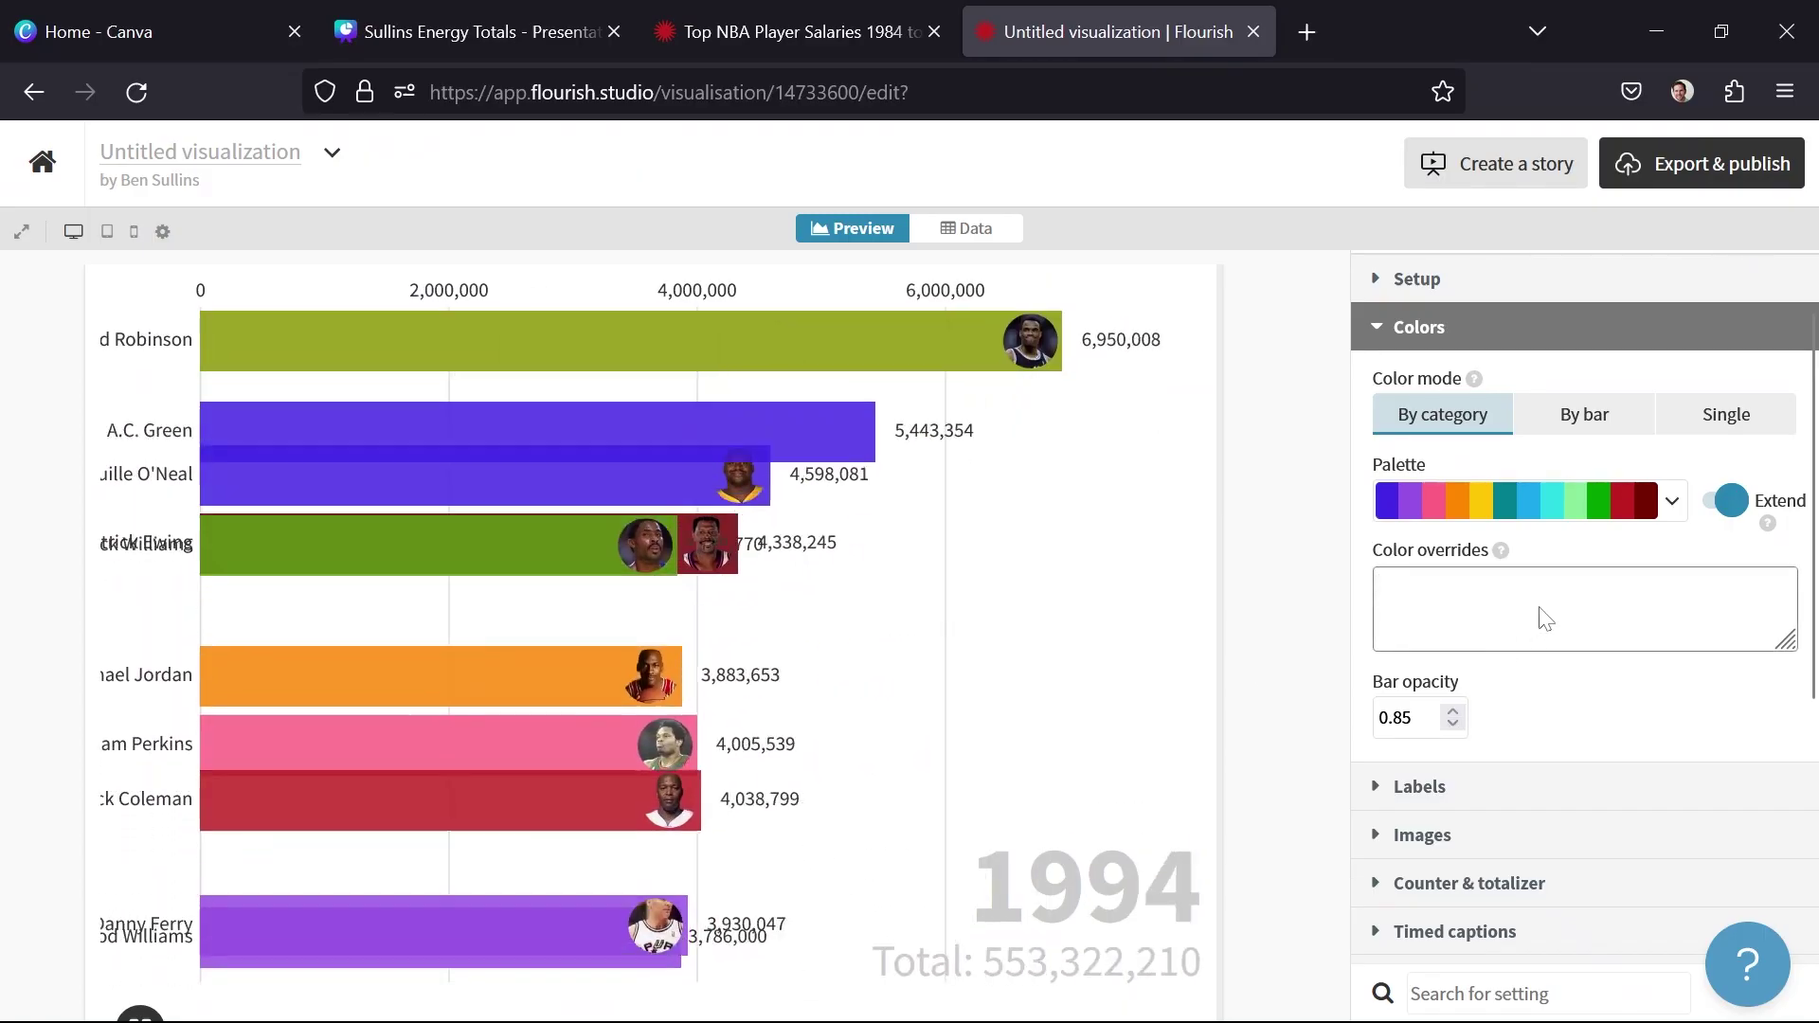
key(Tab)
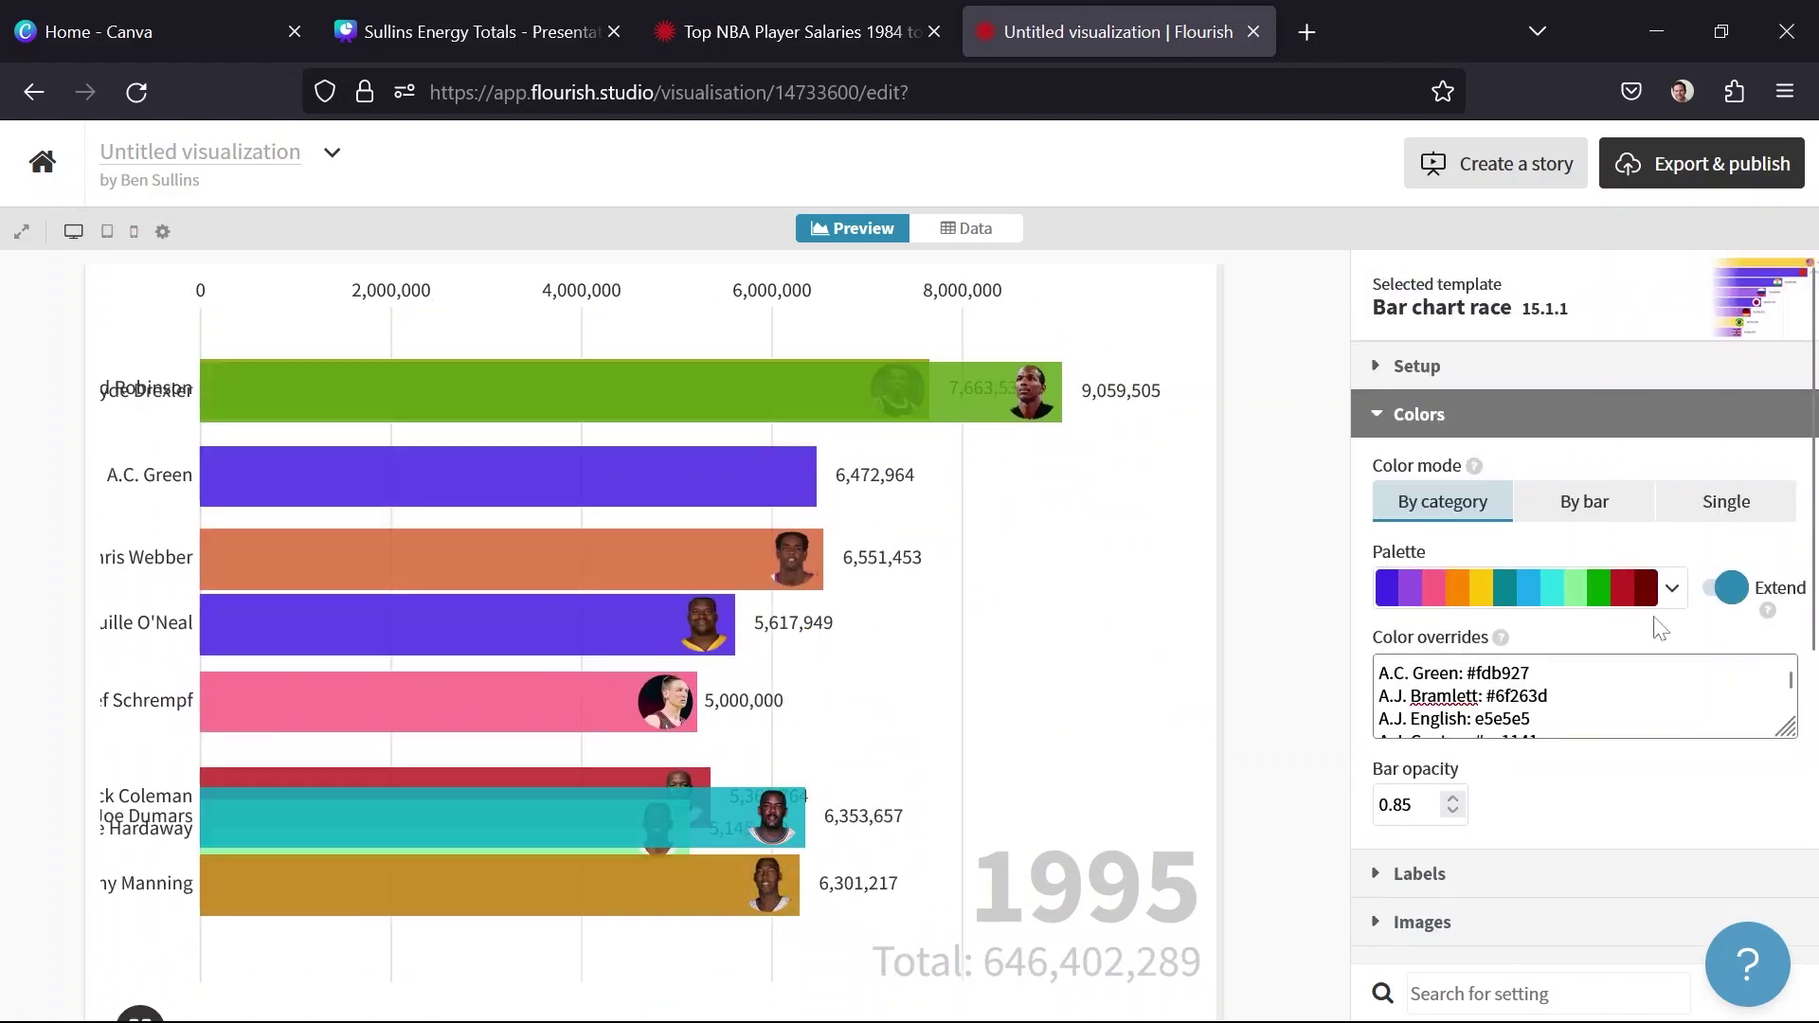
- Clear the Categories column assignment in the bar chart race's data bindings
scroll(1652, 629, down, 3)
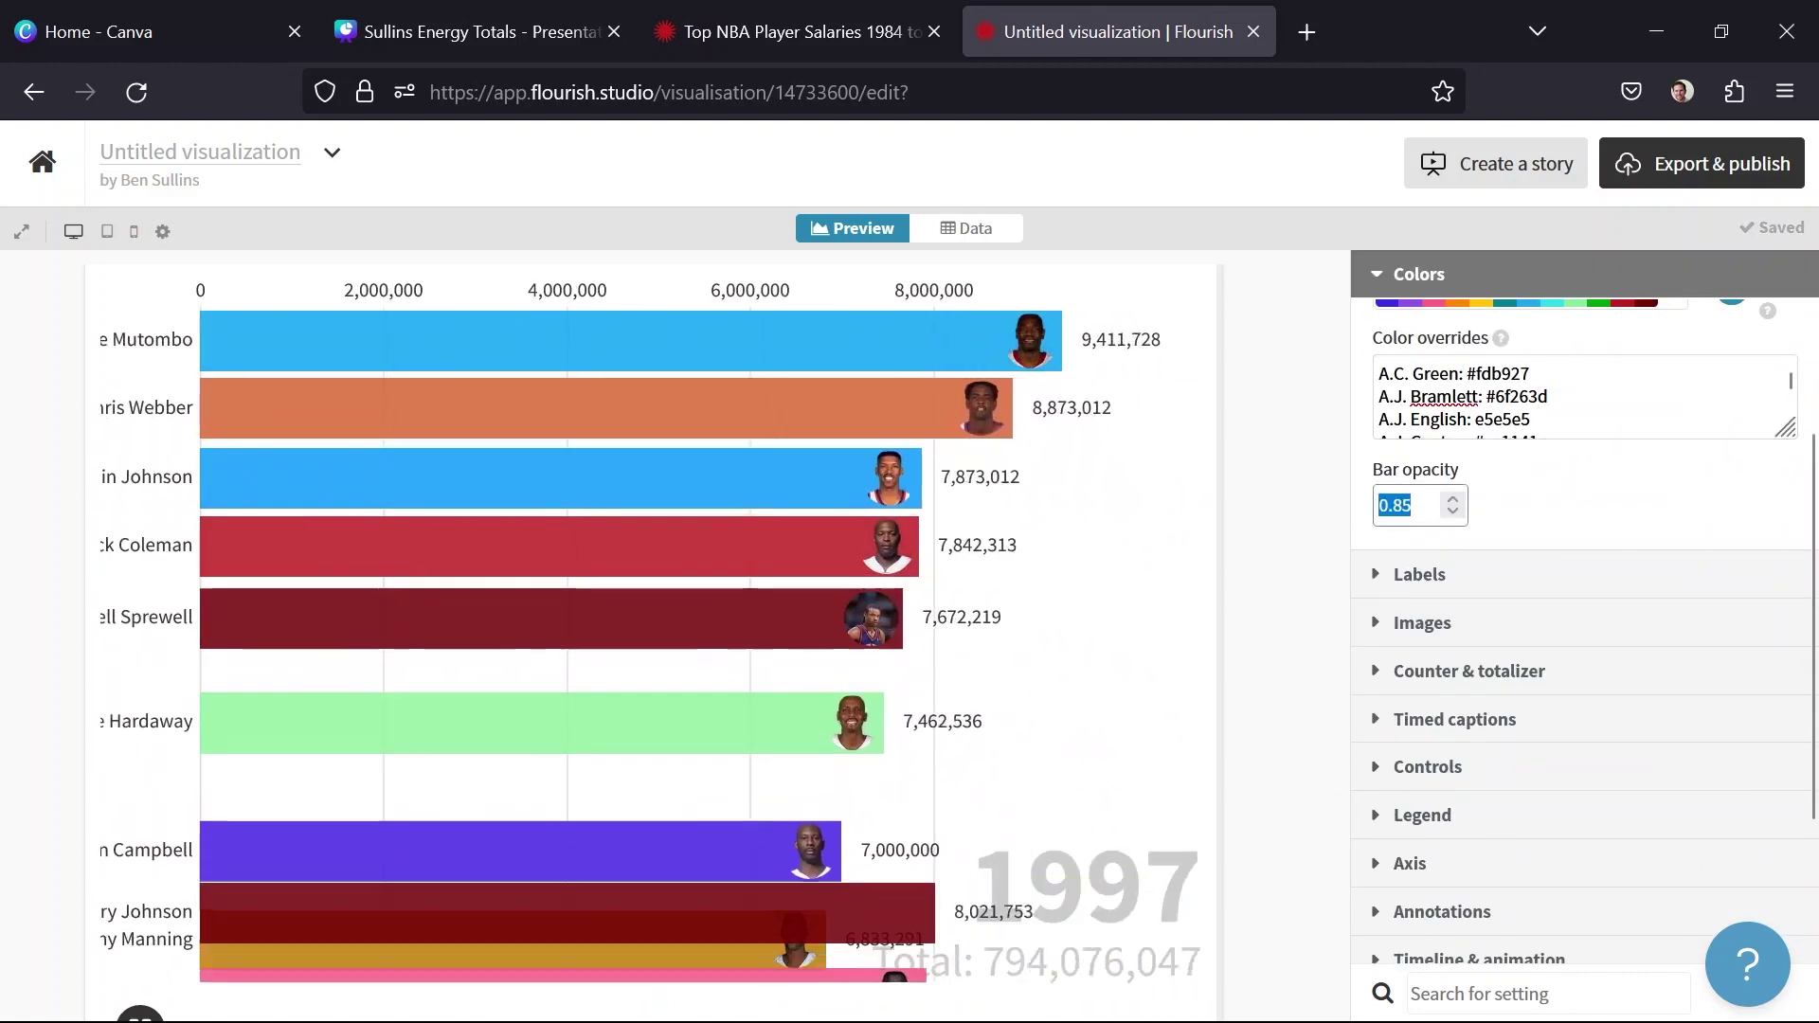
click(1668, 524)
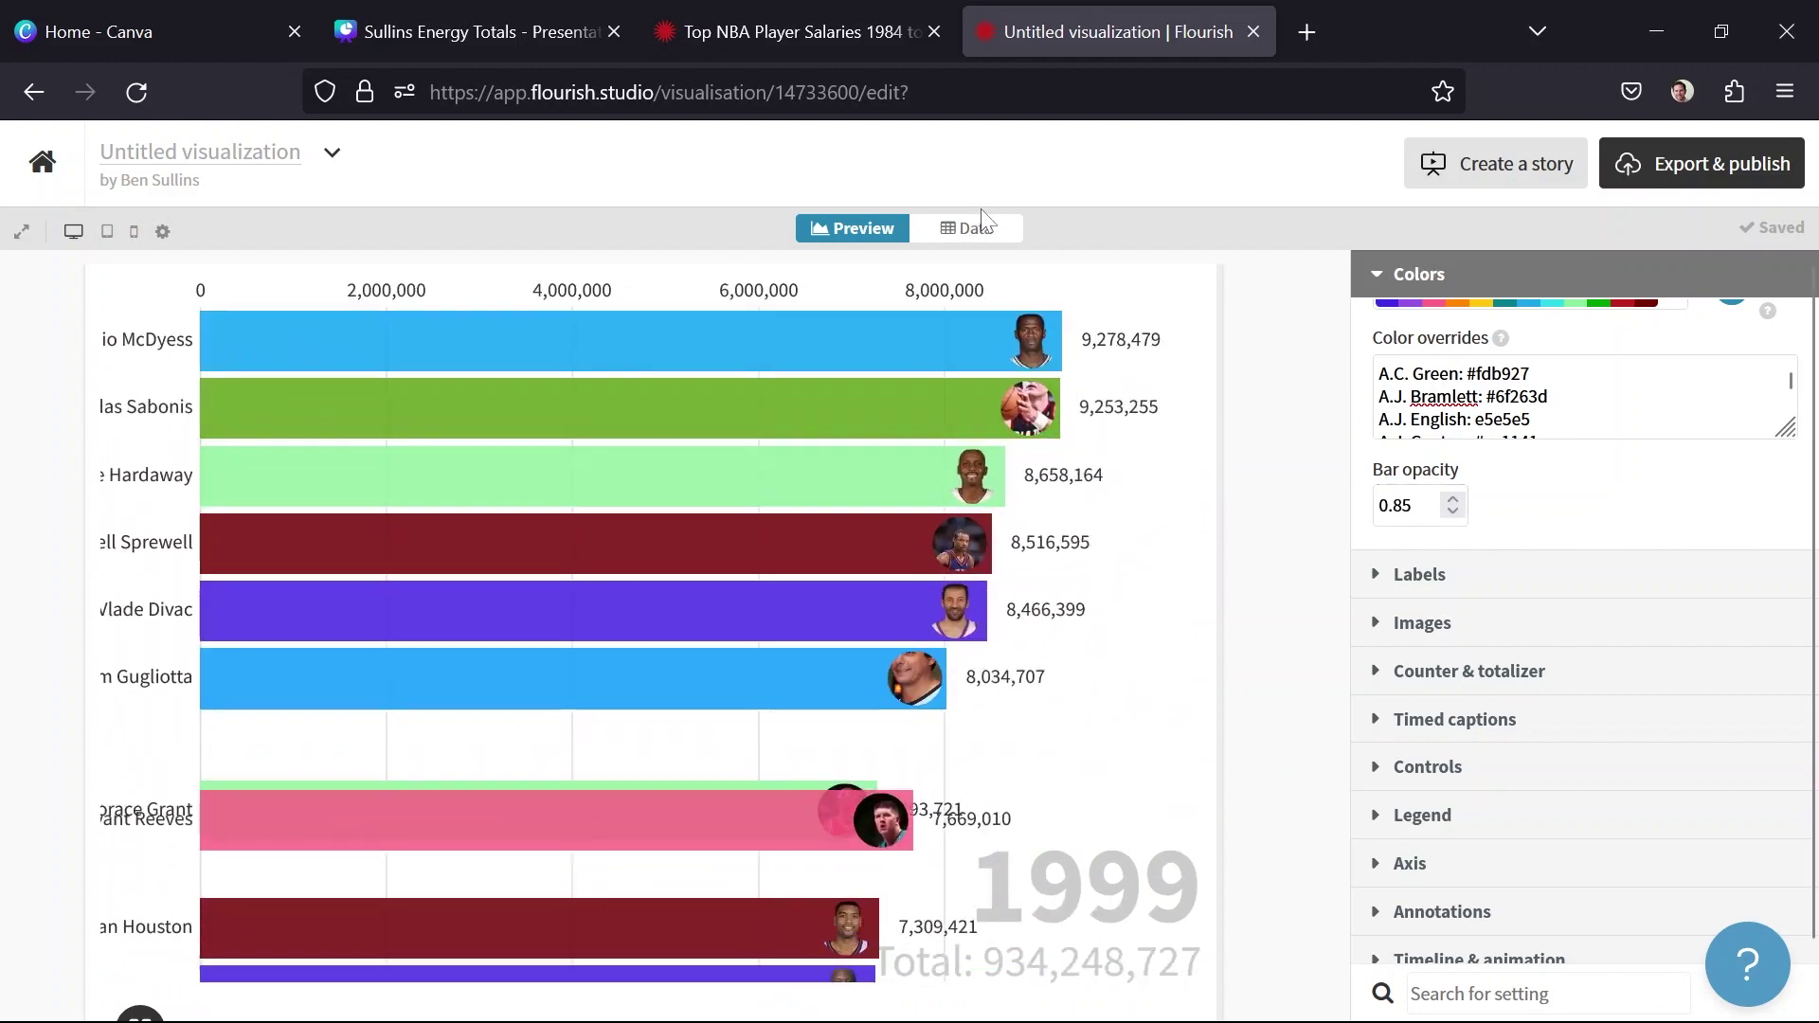
click(984, 231)
scroll(1554, 495, down, 2)
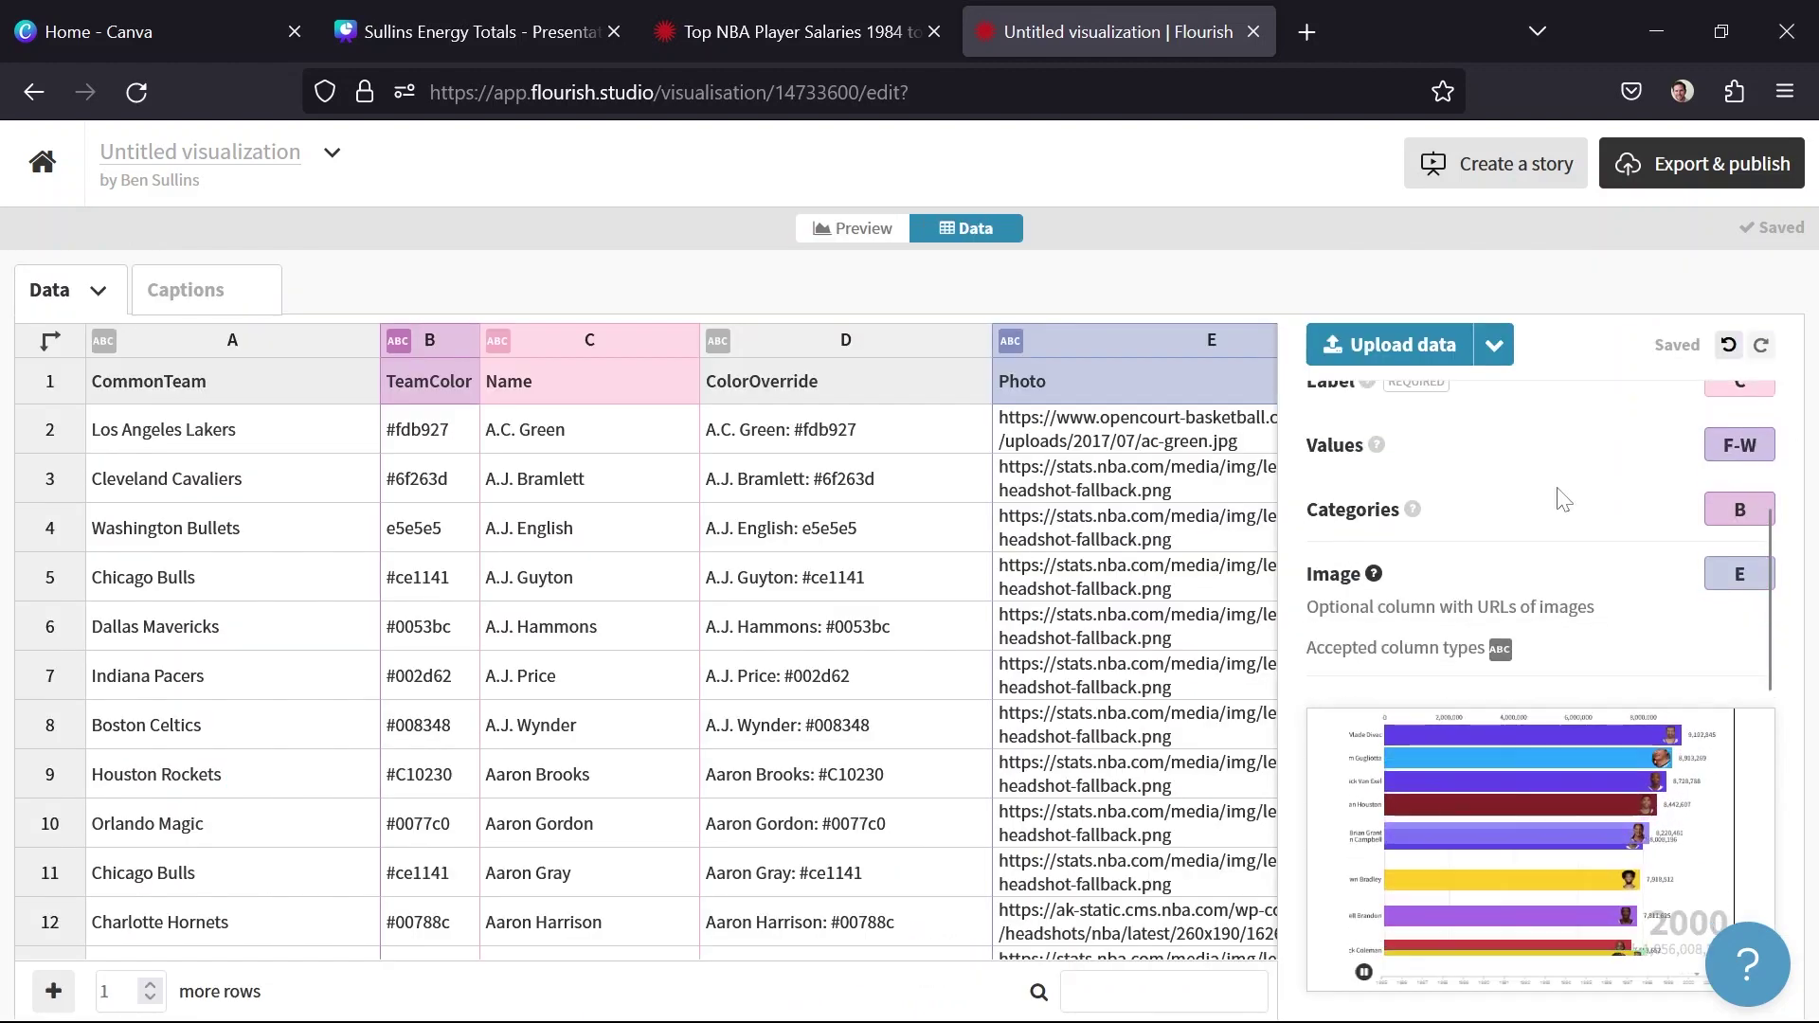
click(1741, 511)
key(BackSpace)
key(Tab)
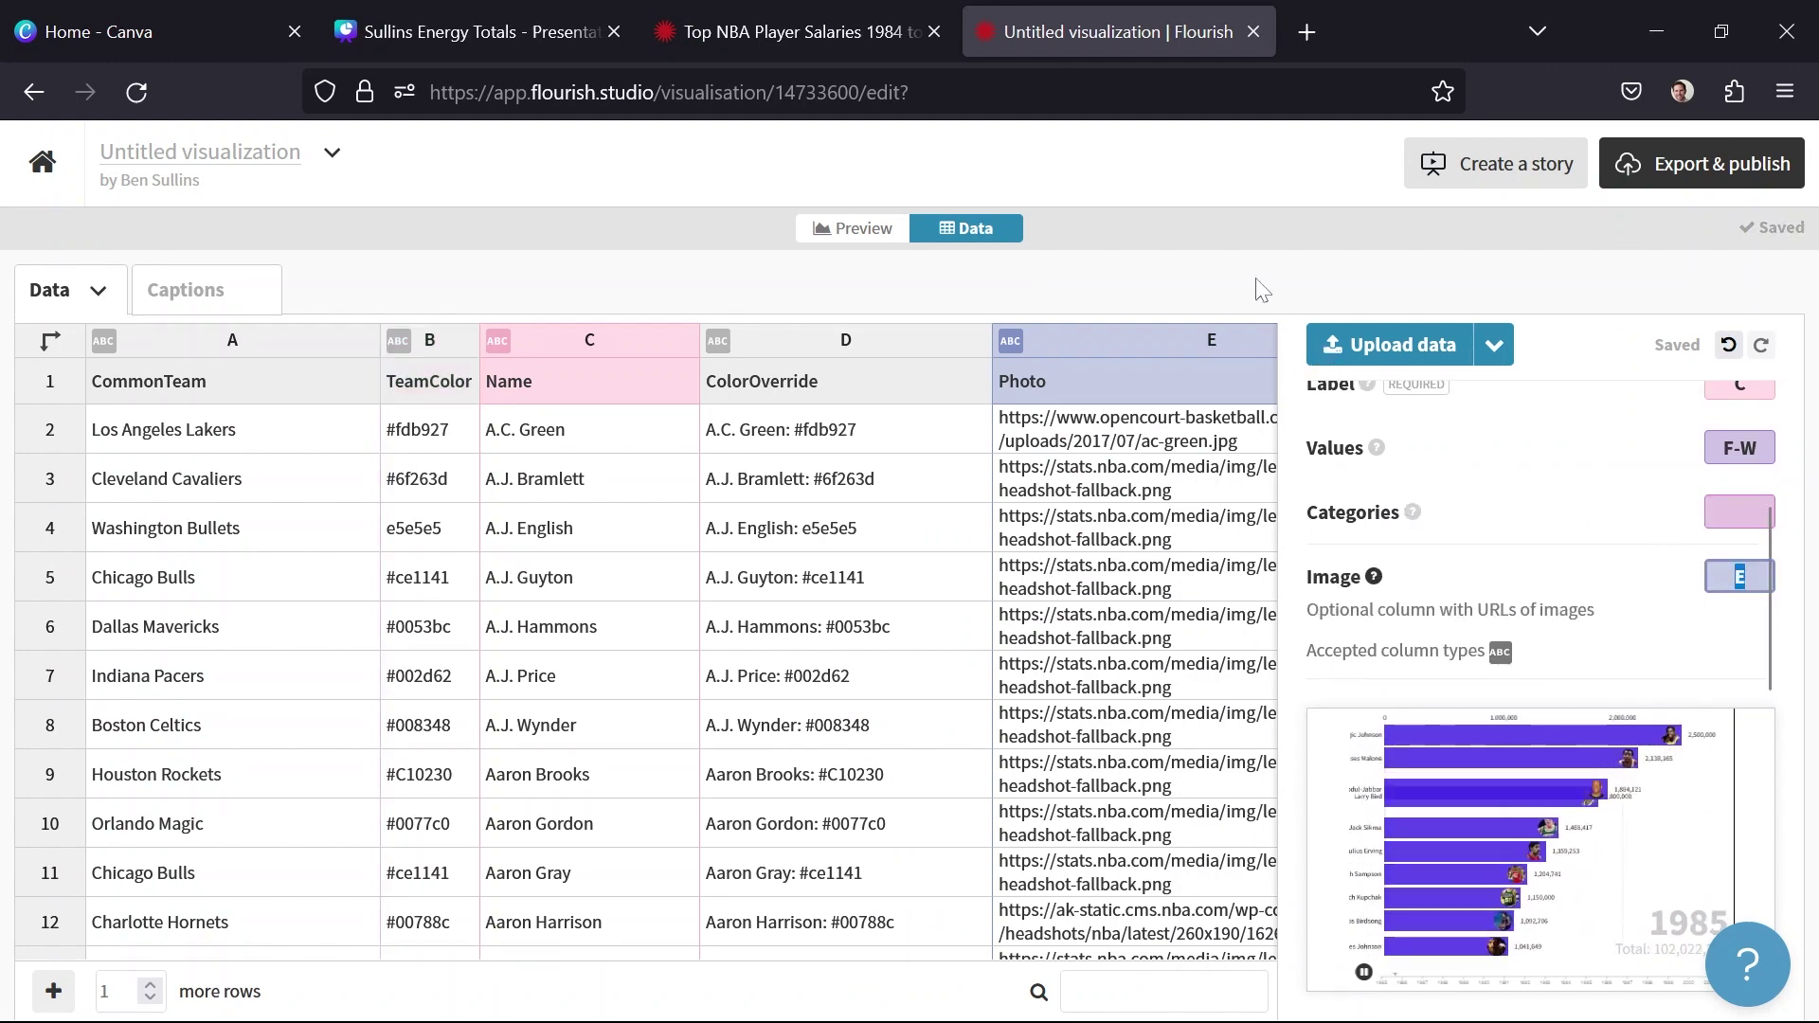
- Return to the chart preview and set the color mode to By bar
click(851, 228)
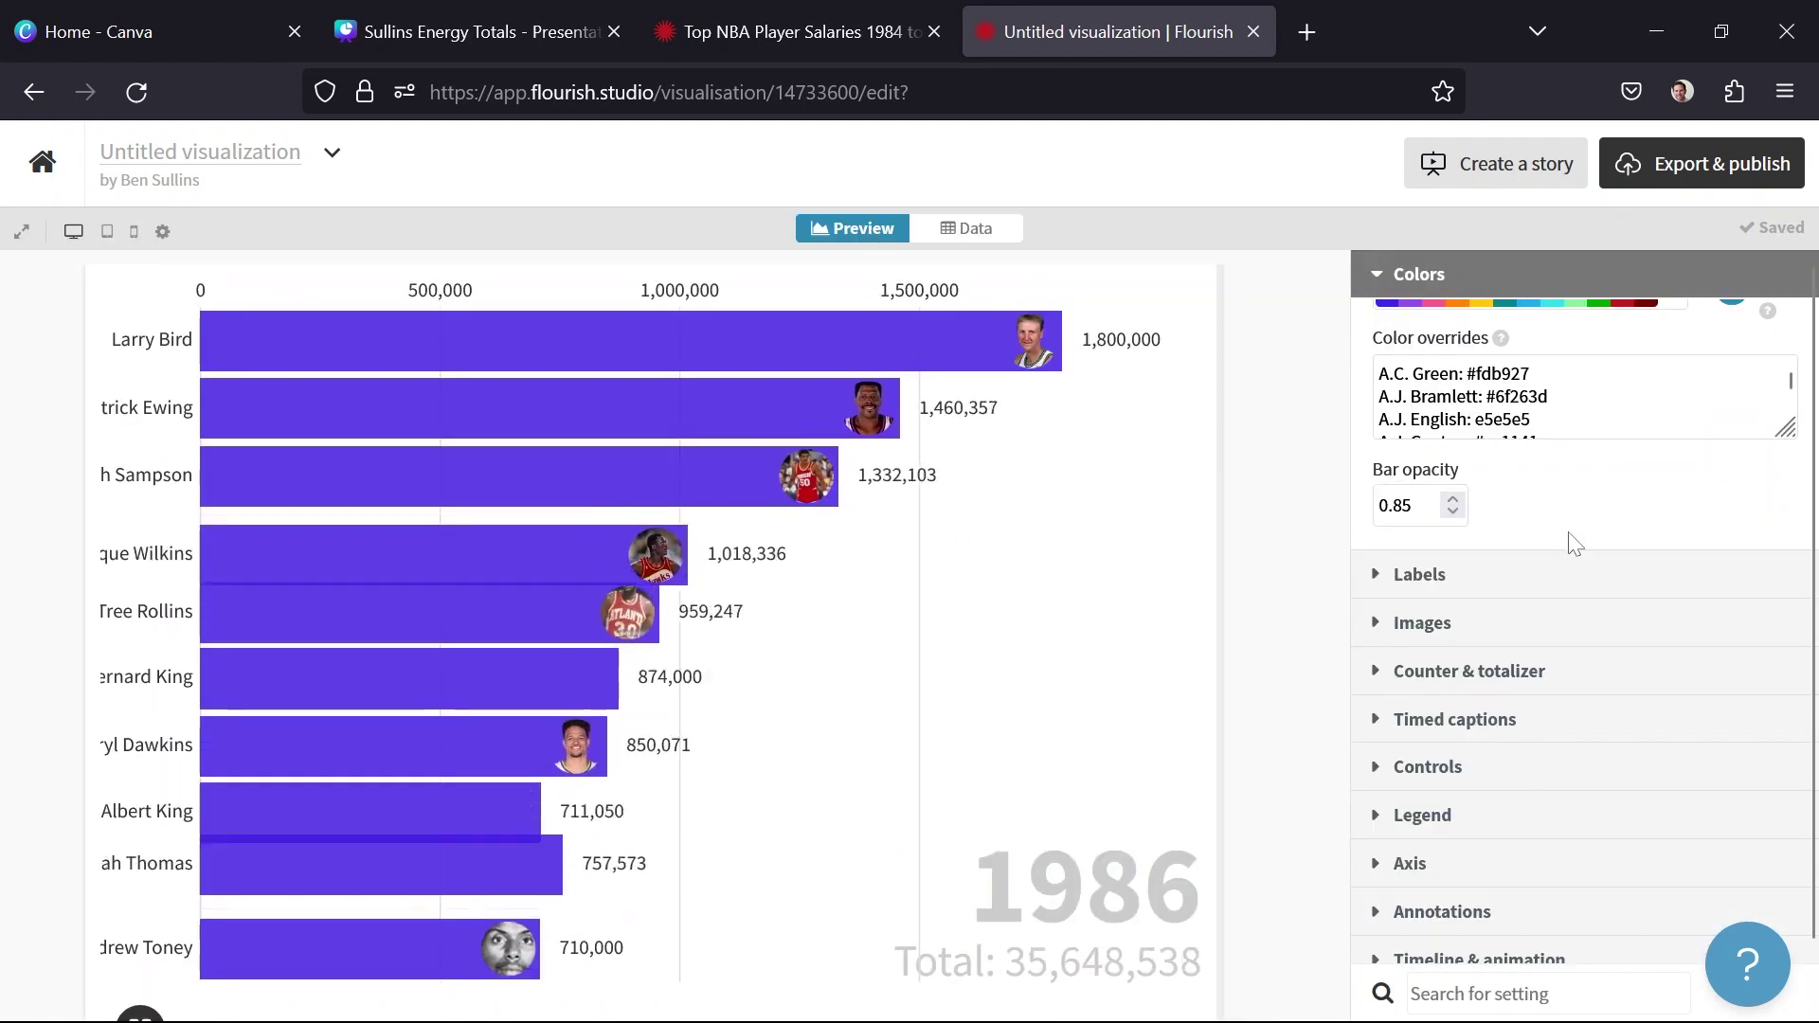
scroll(1567, 532, up, 2)
scroll(1567, 532, up, 1)
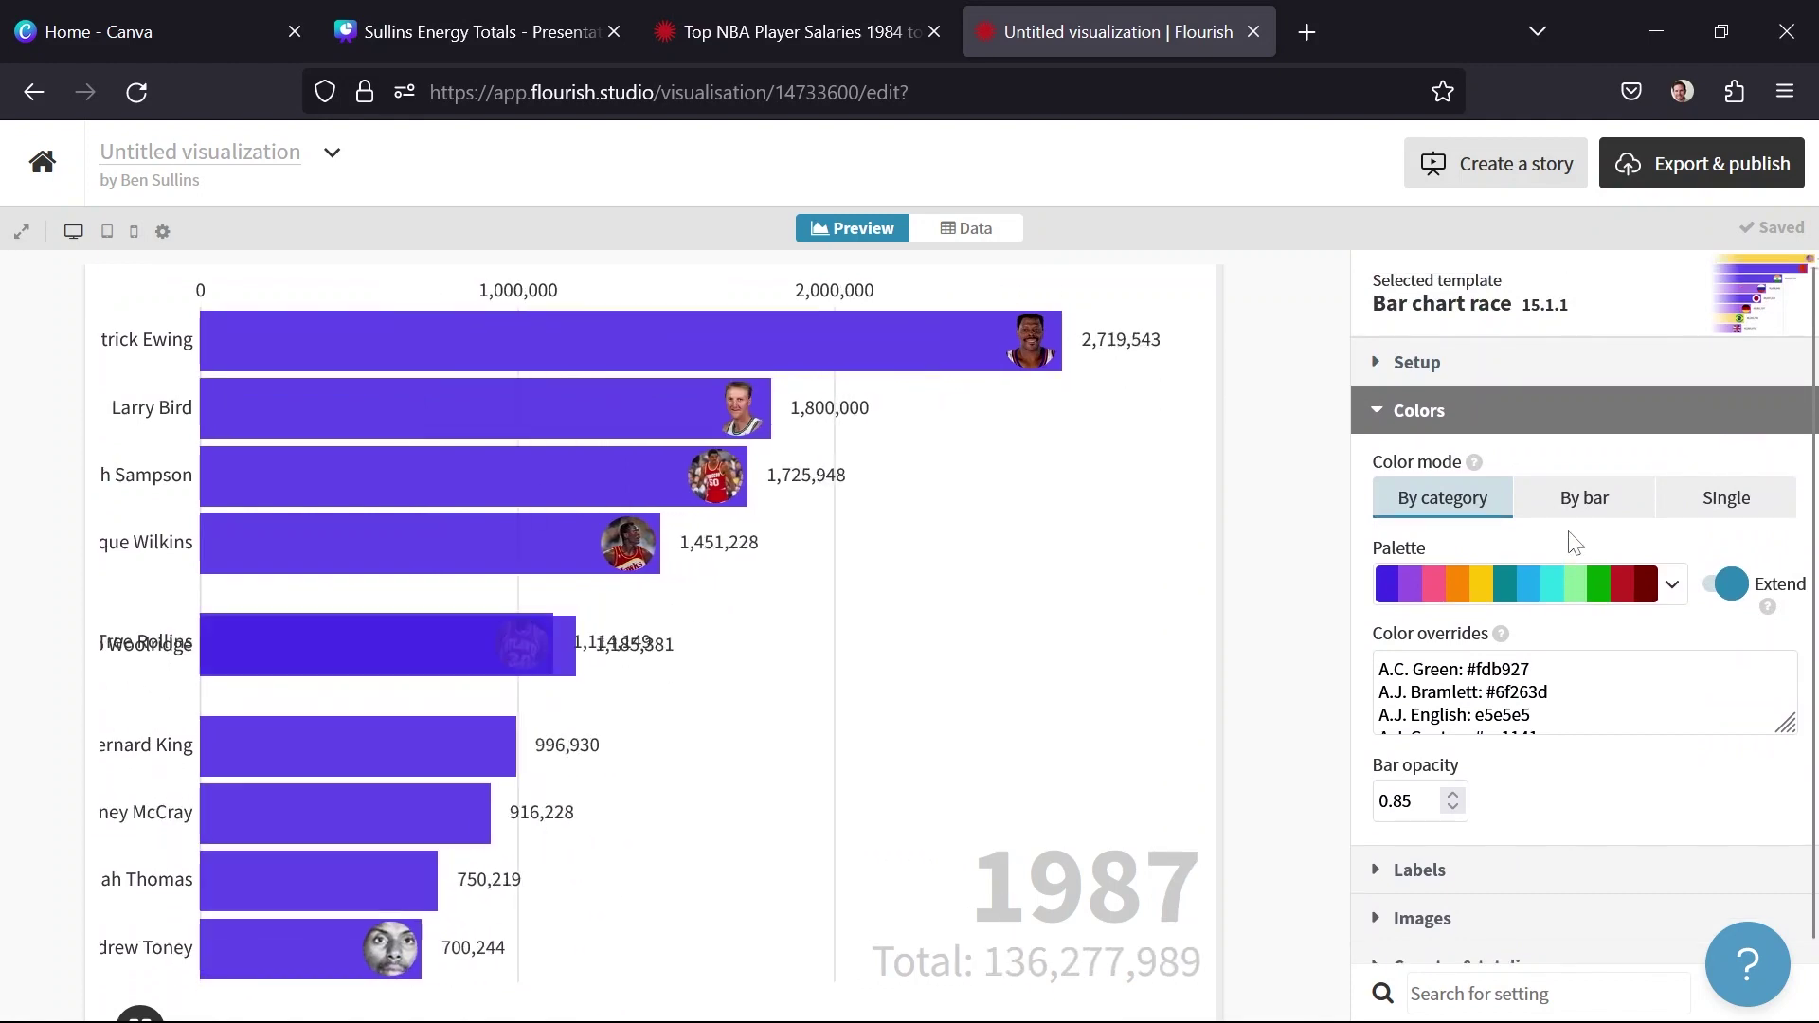
click(1577, 512)
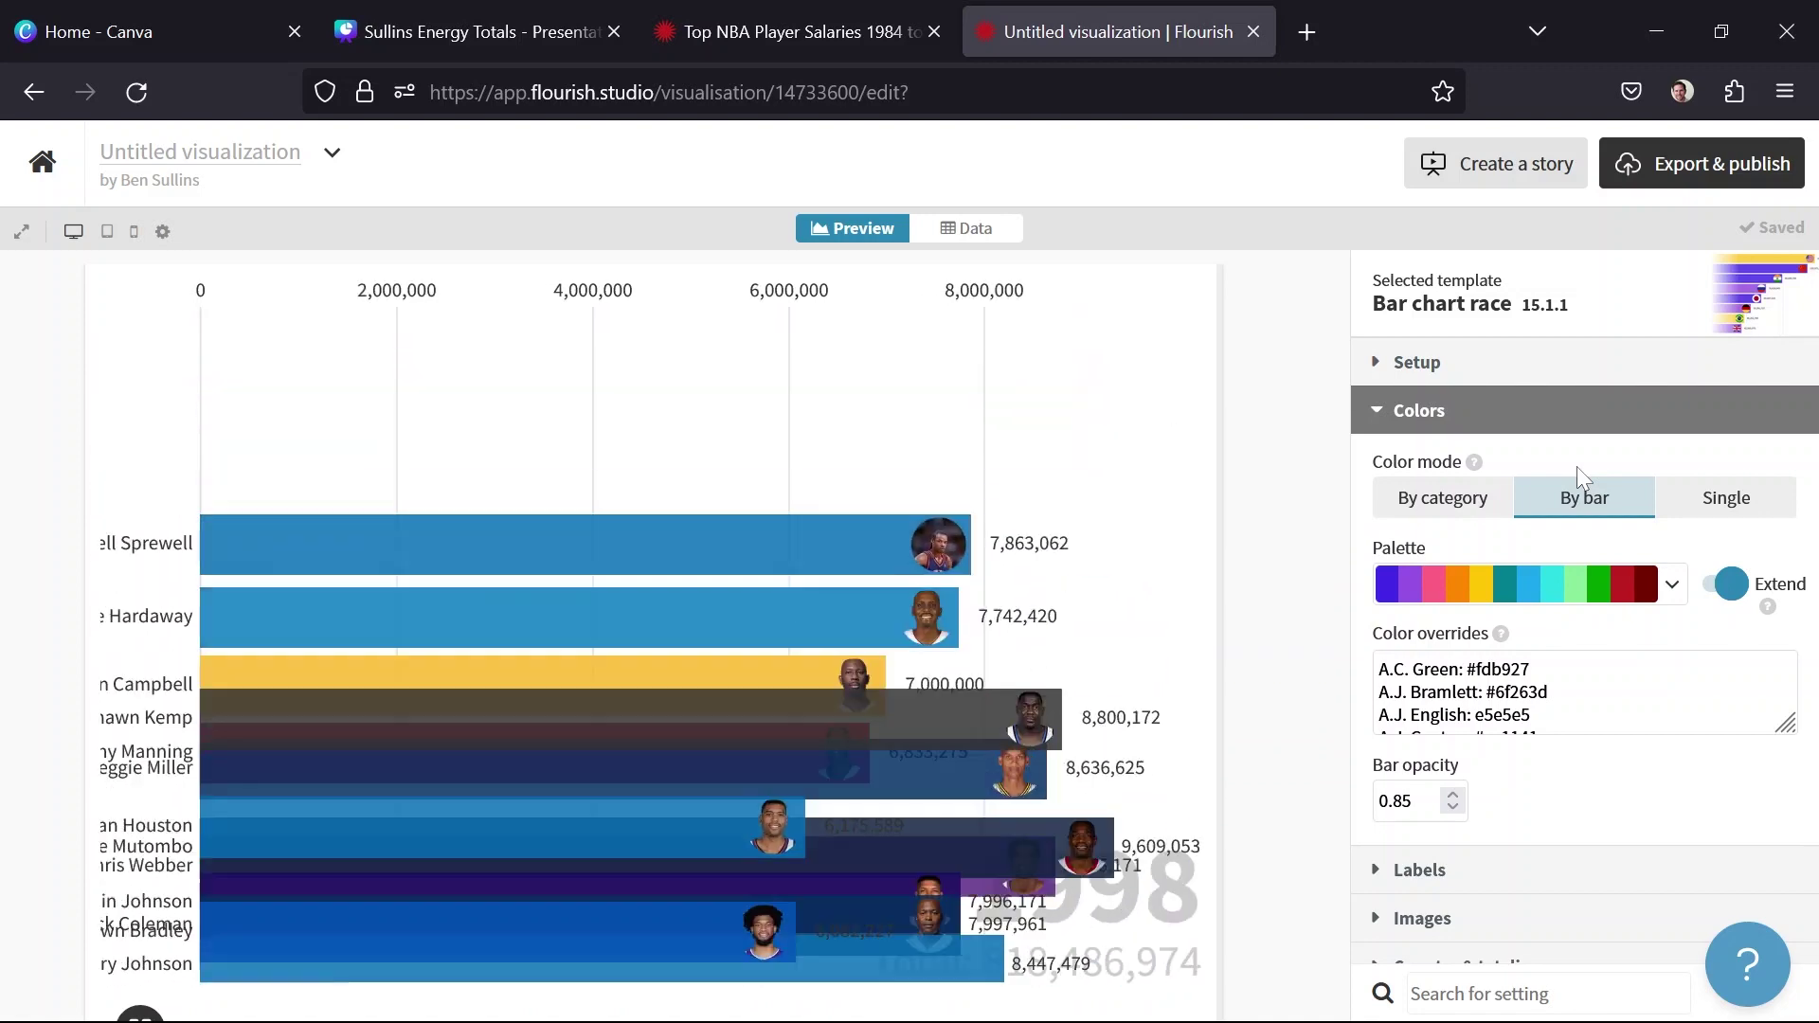
- Set the timeline duration of the bar chart race animation to 300
scroll(1577, 692, down, 3)
scroll(1609, 874, down, 6)
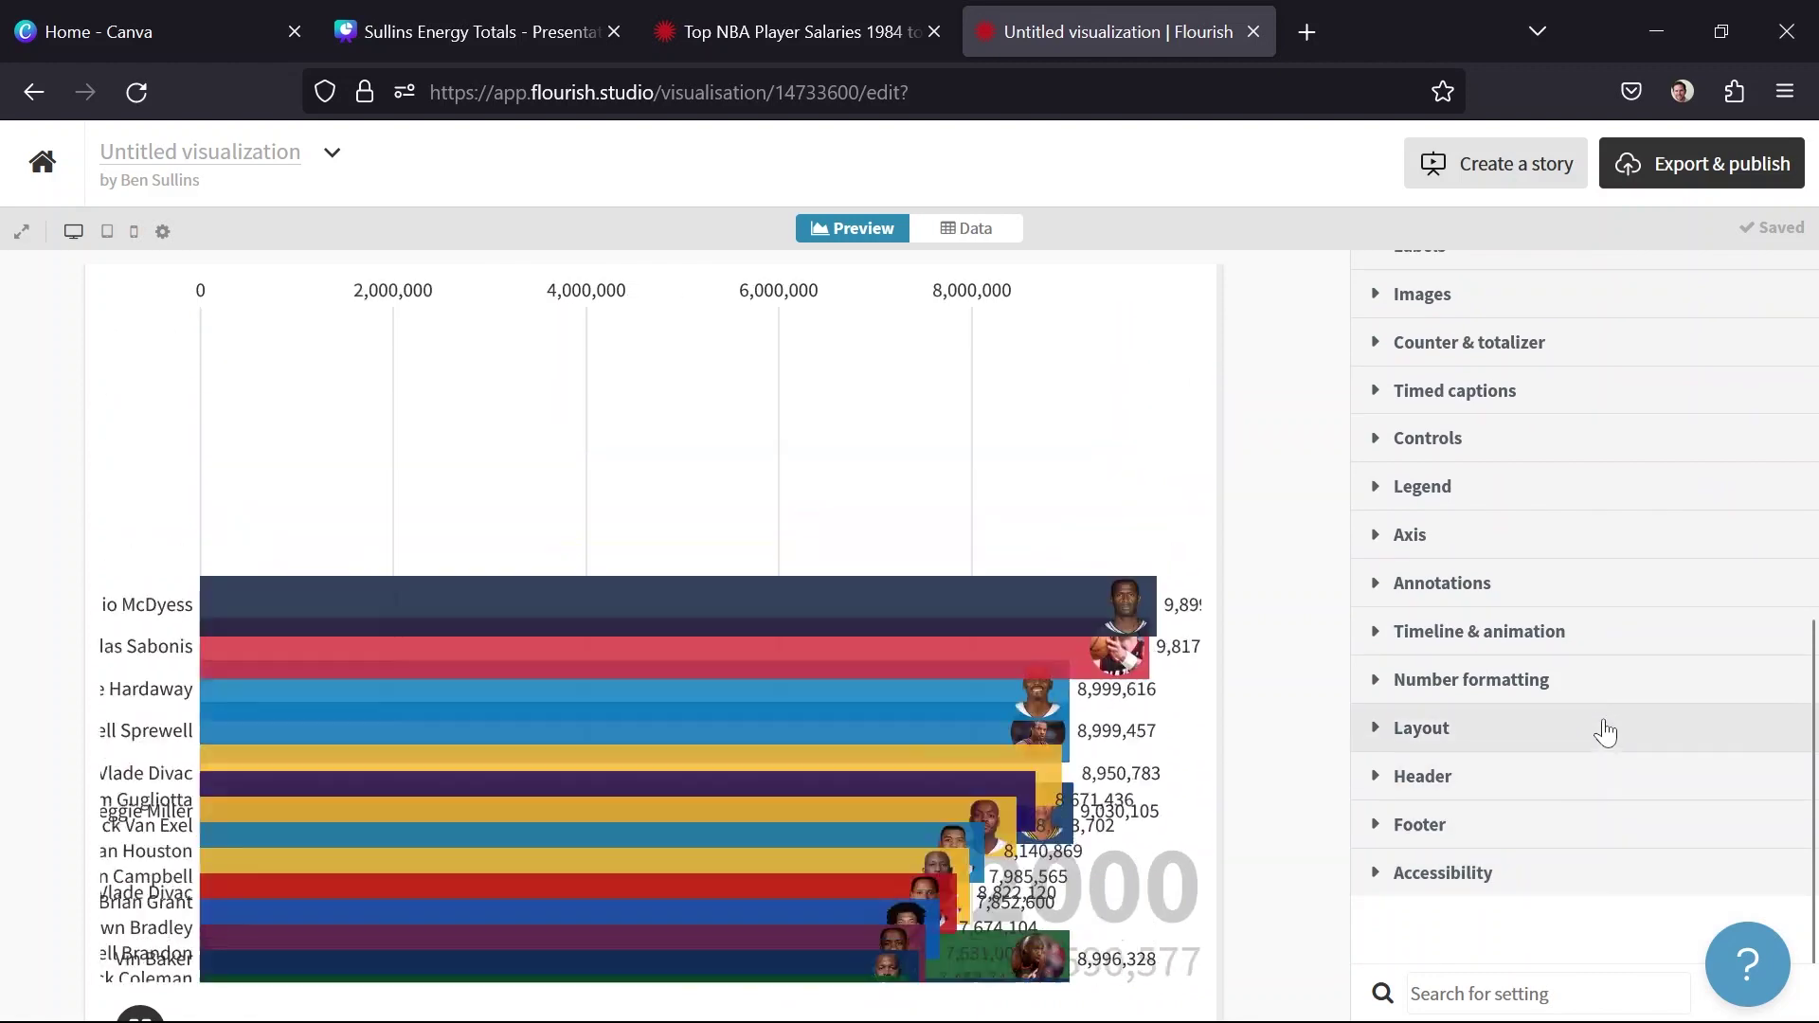
click(1611, 632)
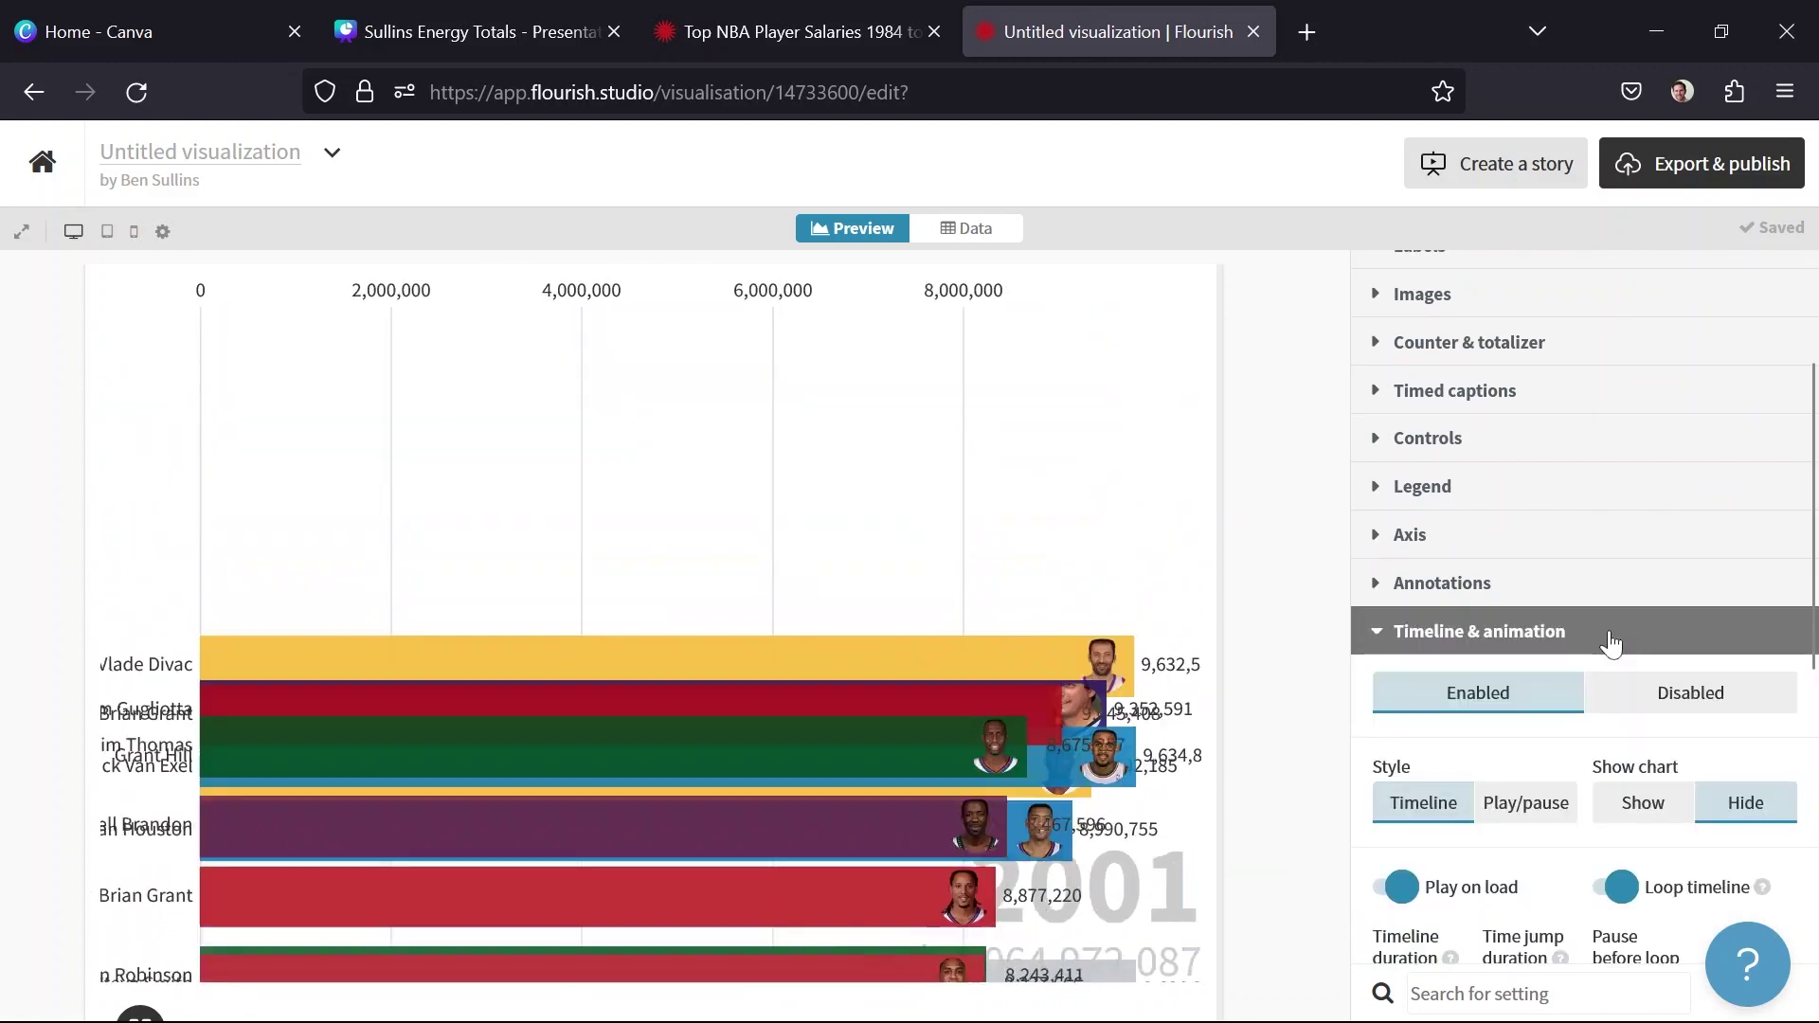
scroll(1613, 640, up, 1)
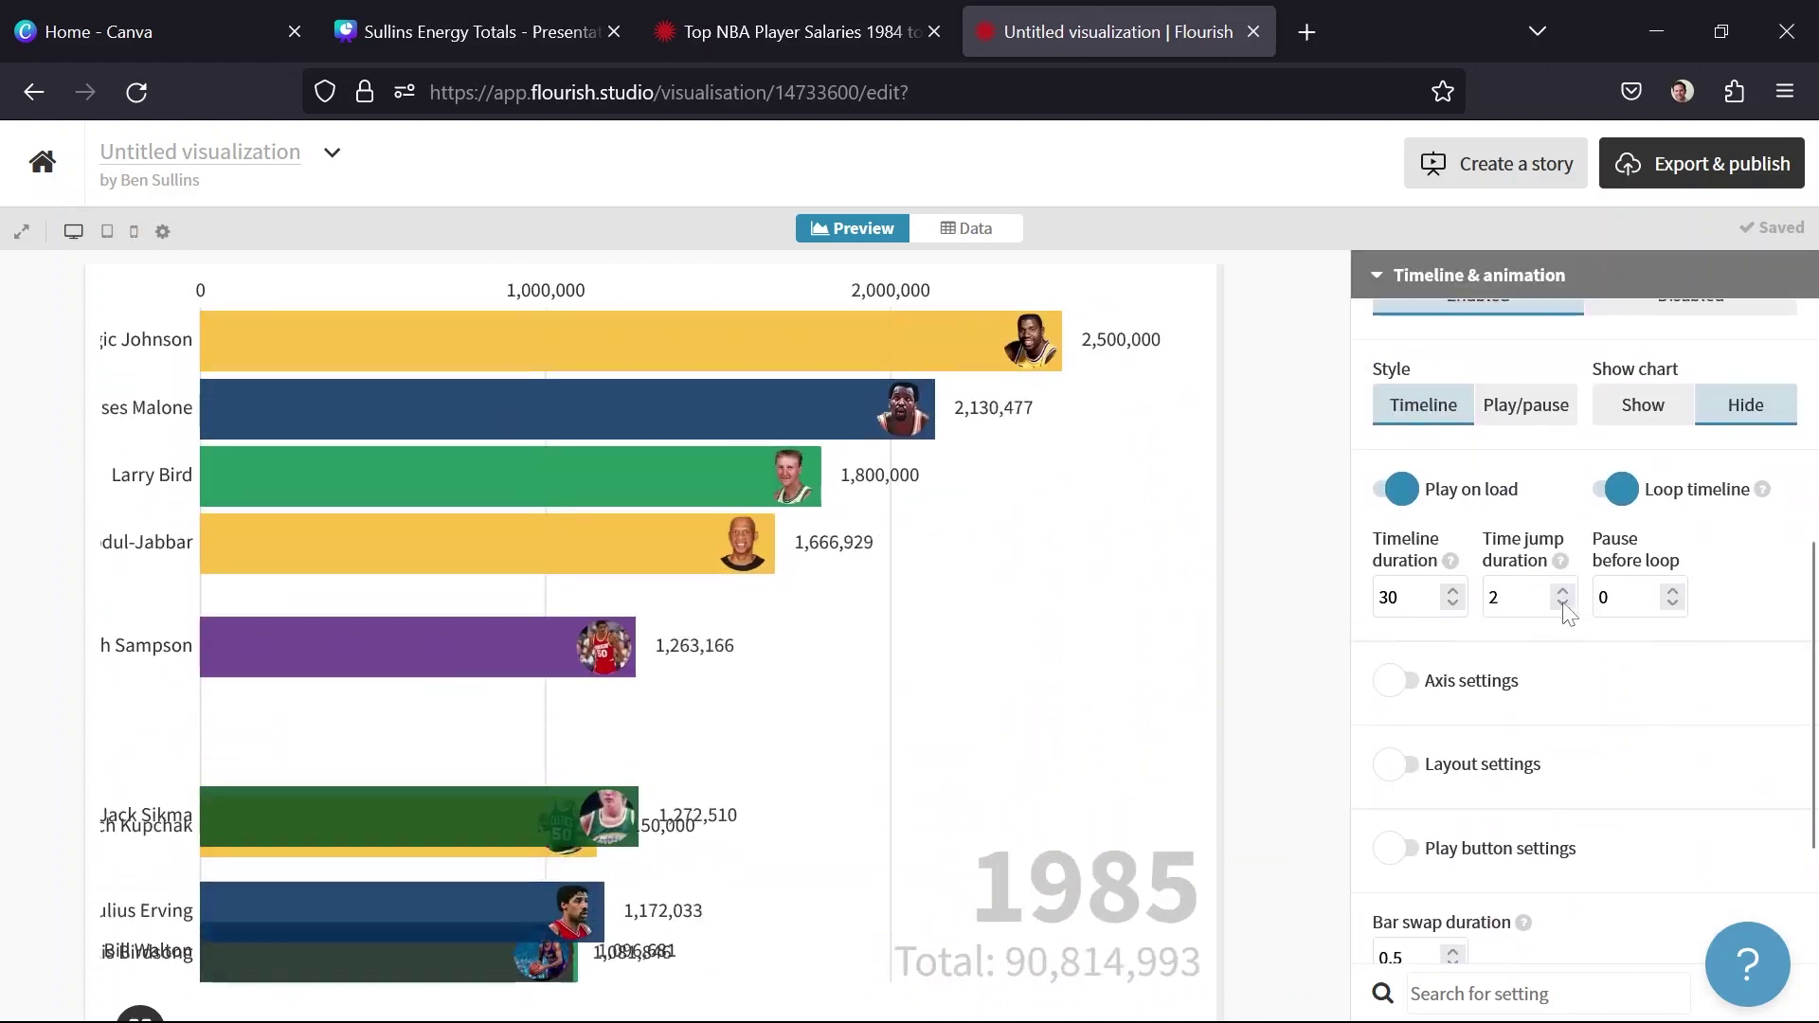
click(1417, 597)
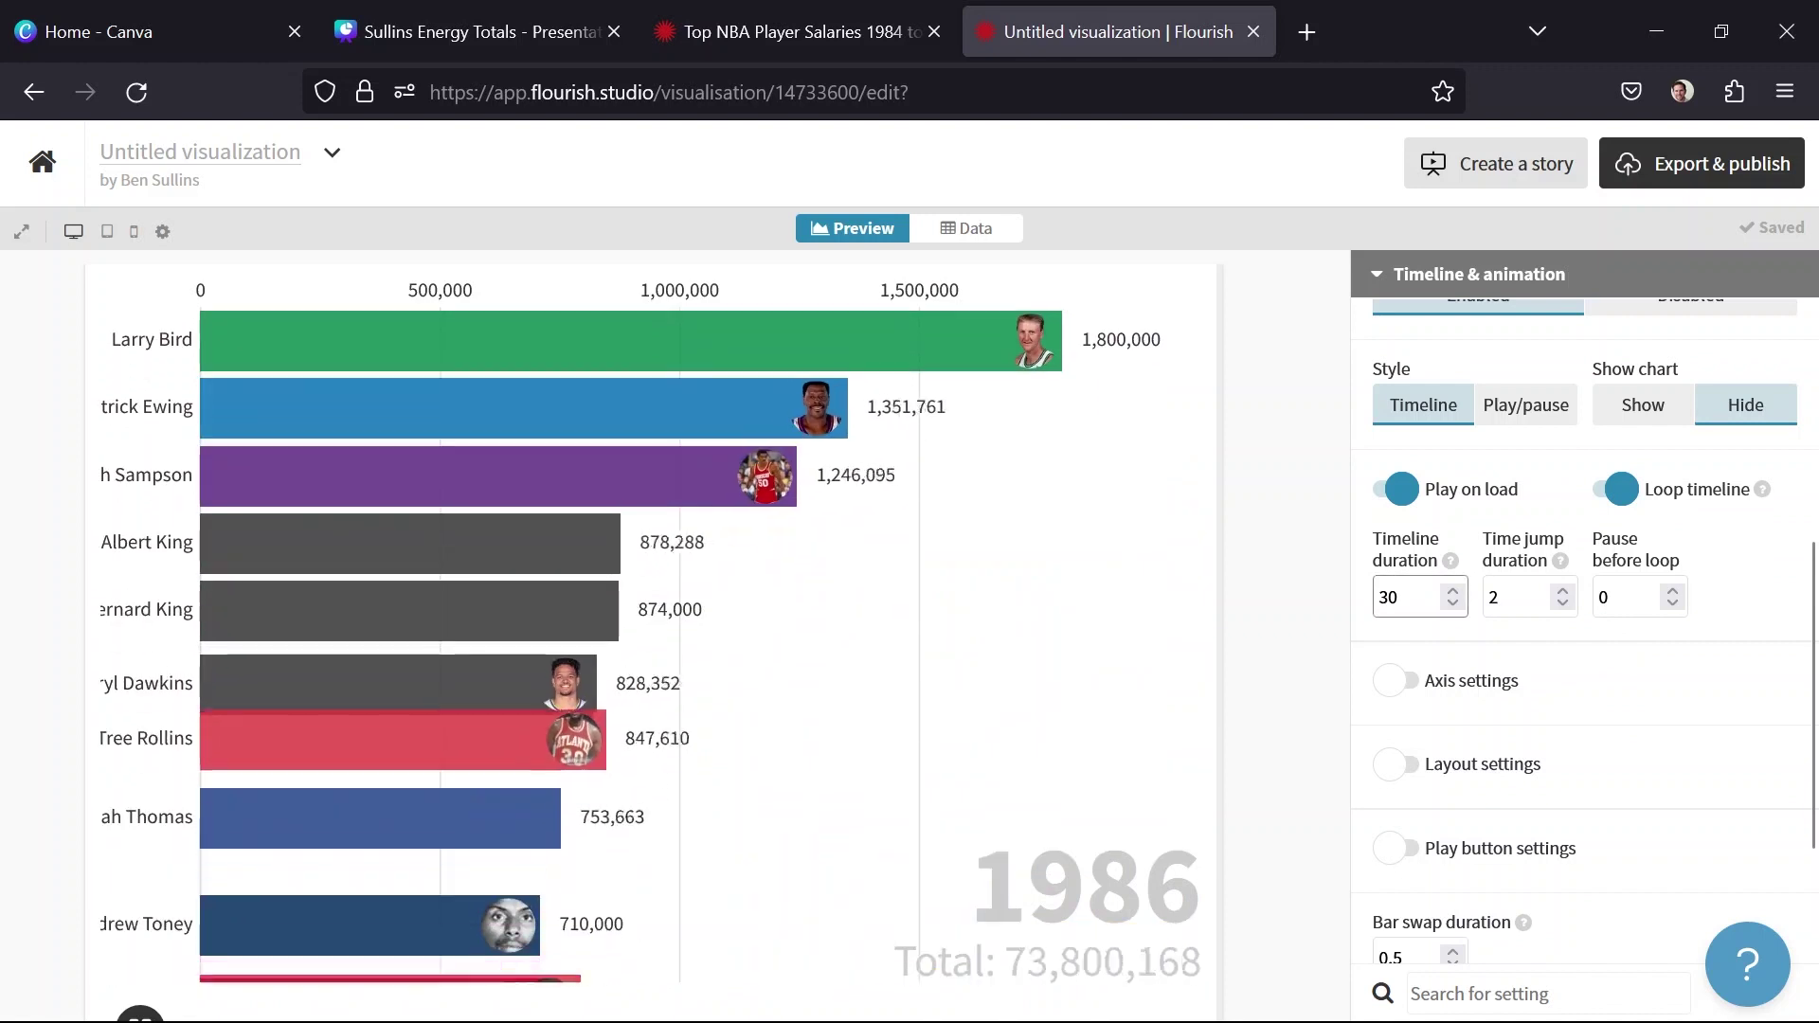
text(0)
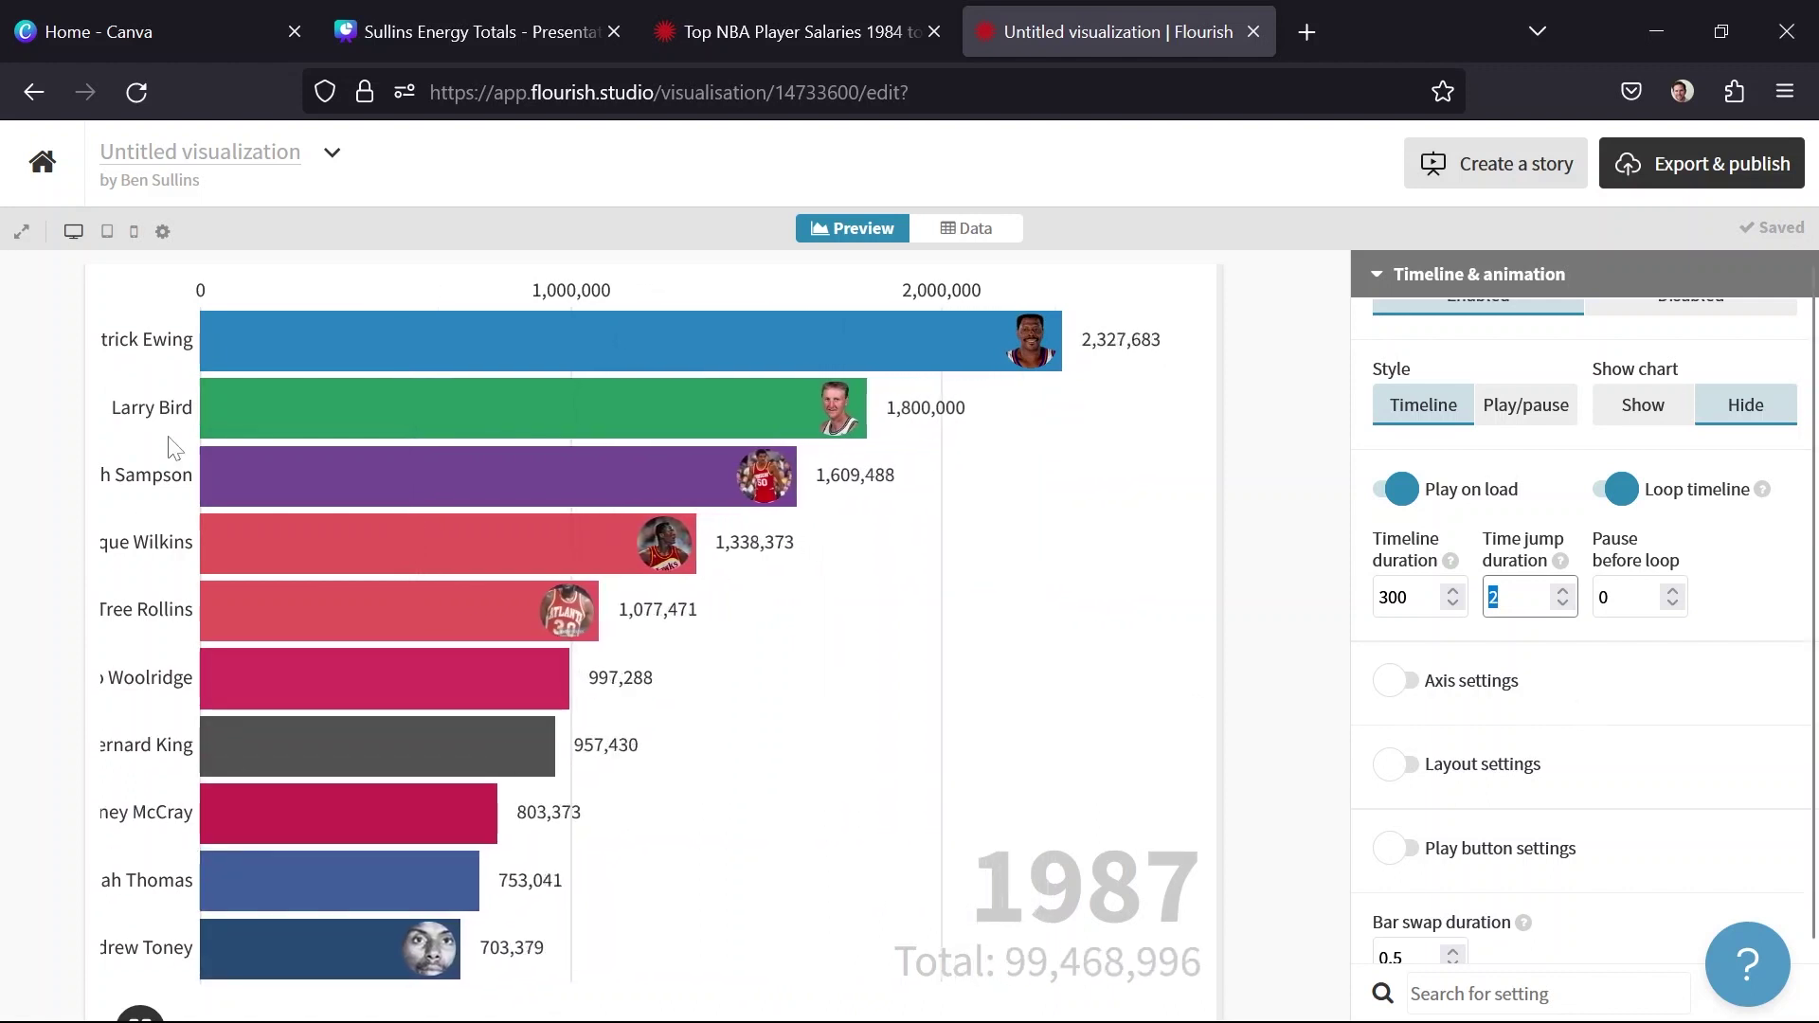
scroll(1428, 560, up, 5)
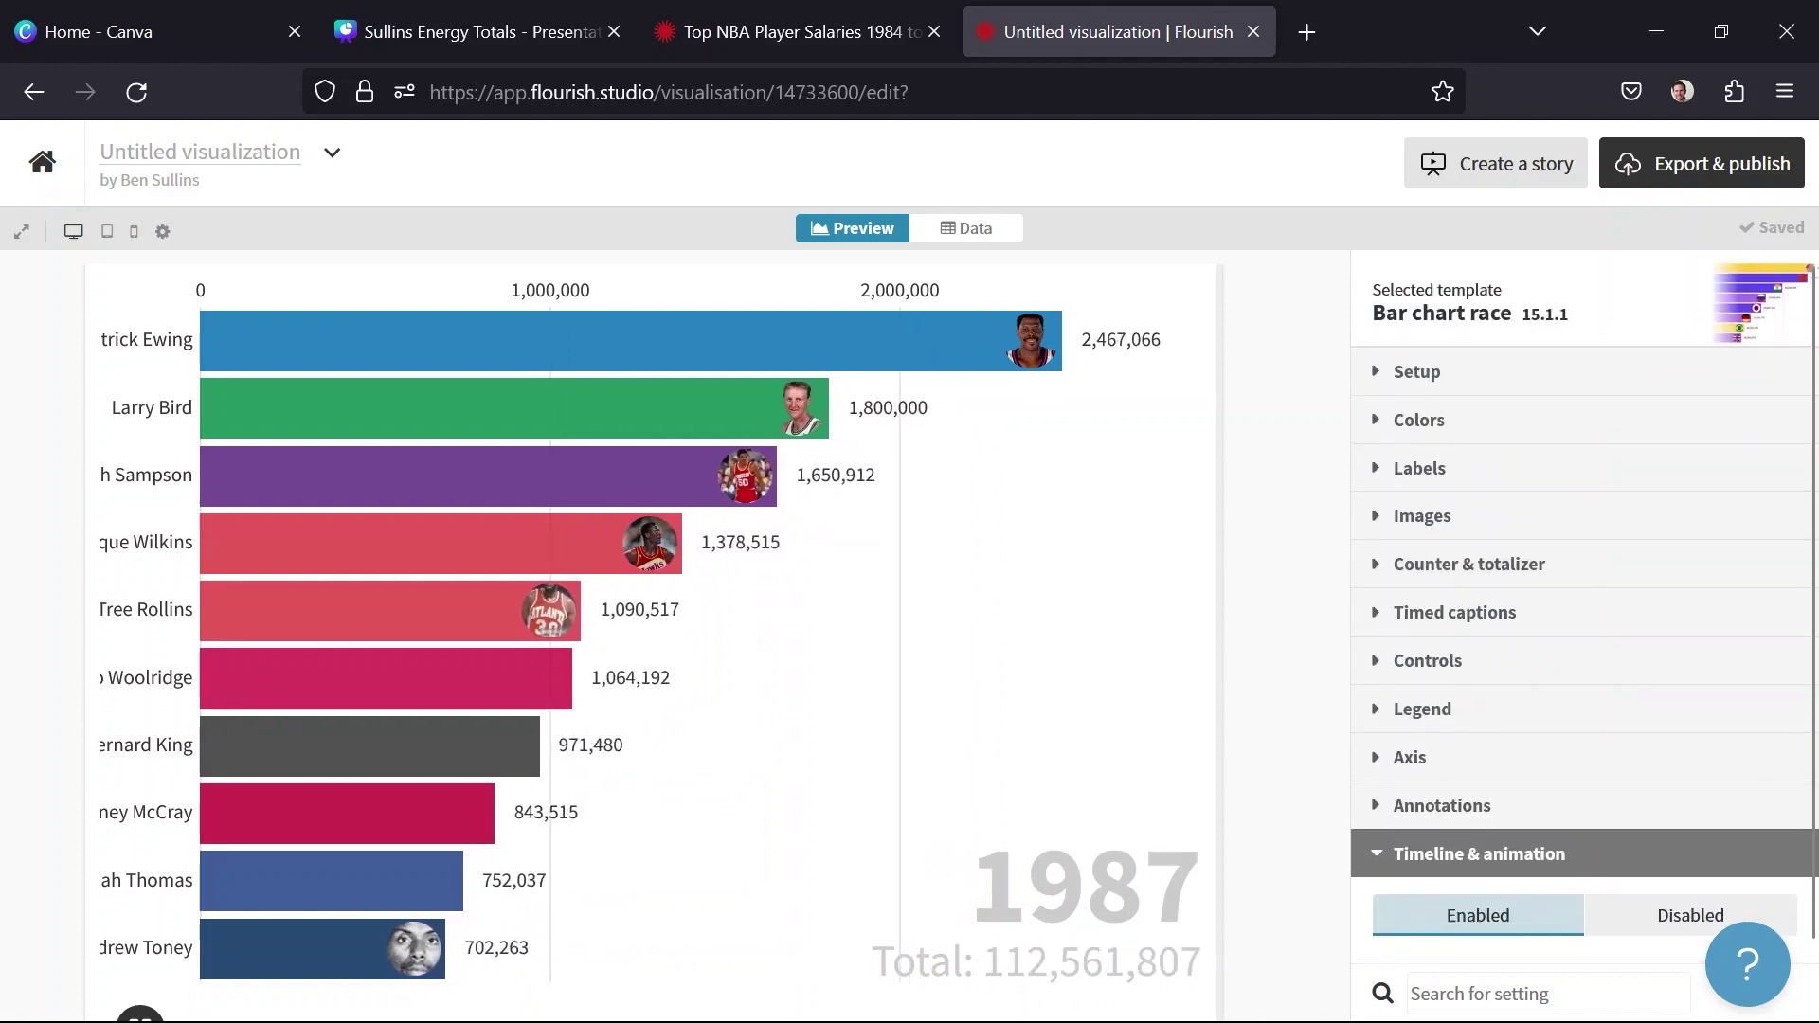
- Switch to the existing Top NBA Player Salaries 1984 to 2017 visualization and open its full-page preview
click(768, 26)
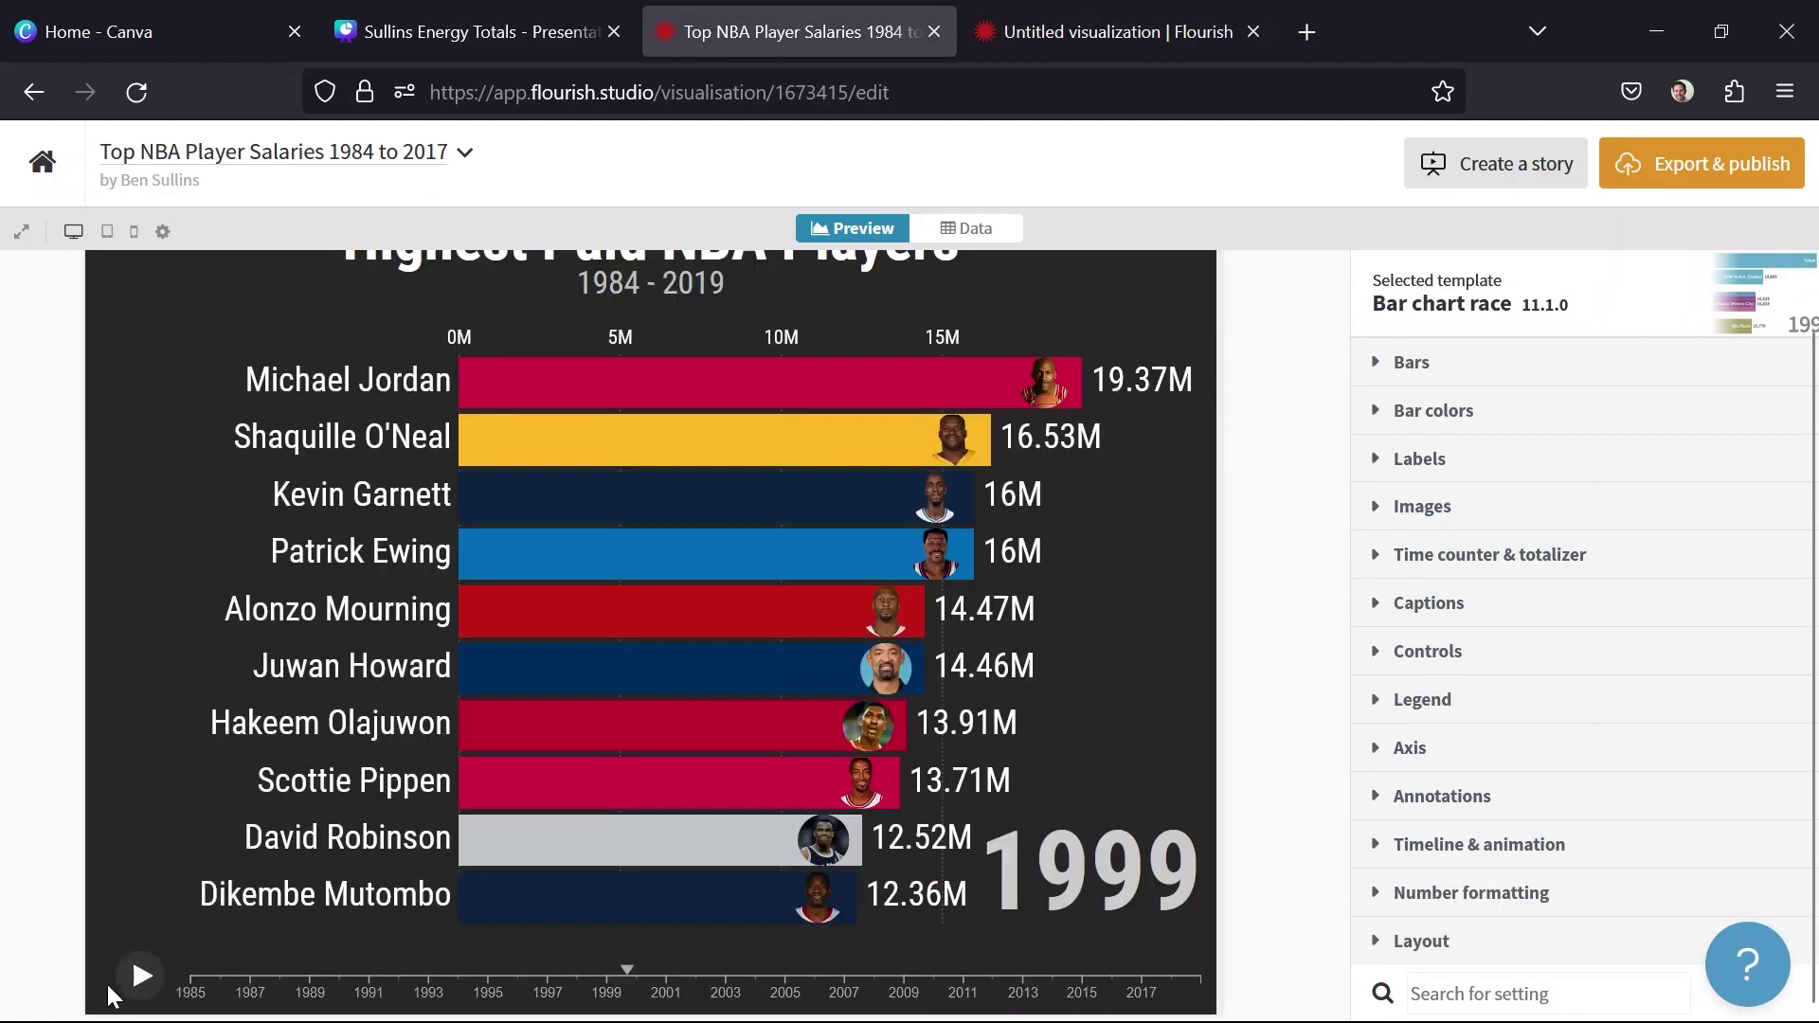
scroll(1068, 728, up, 1)
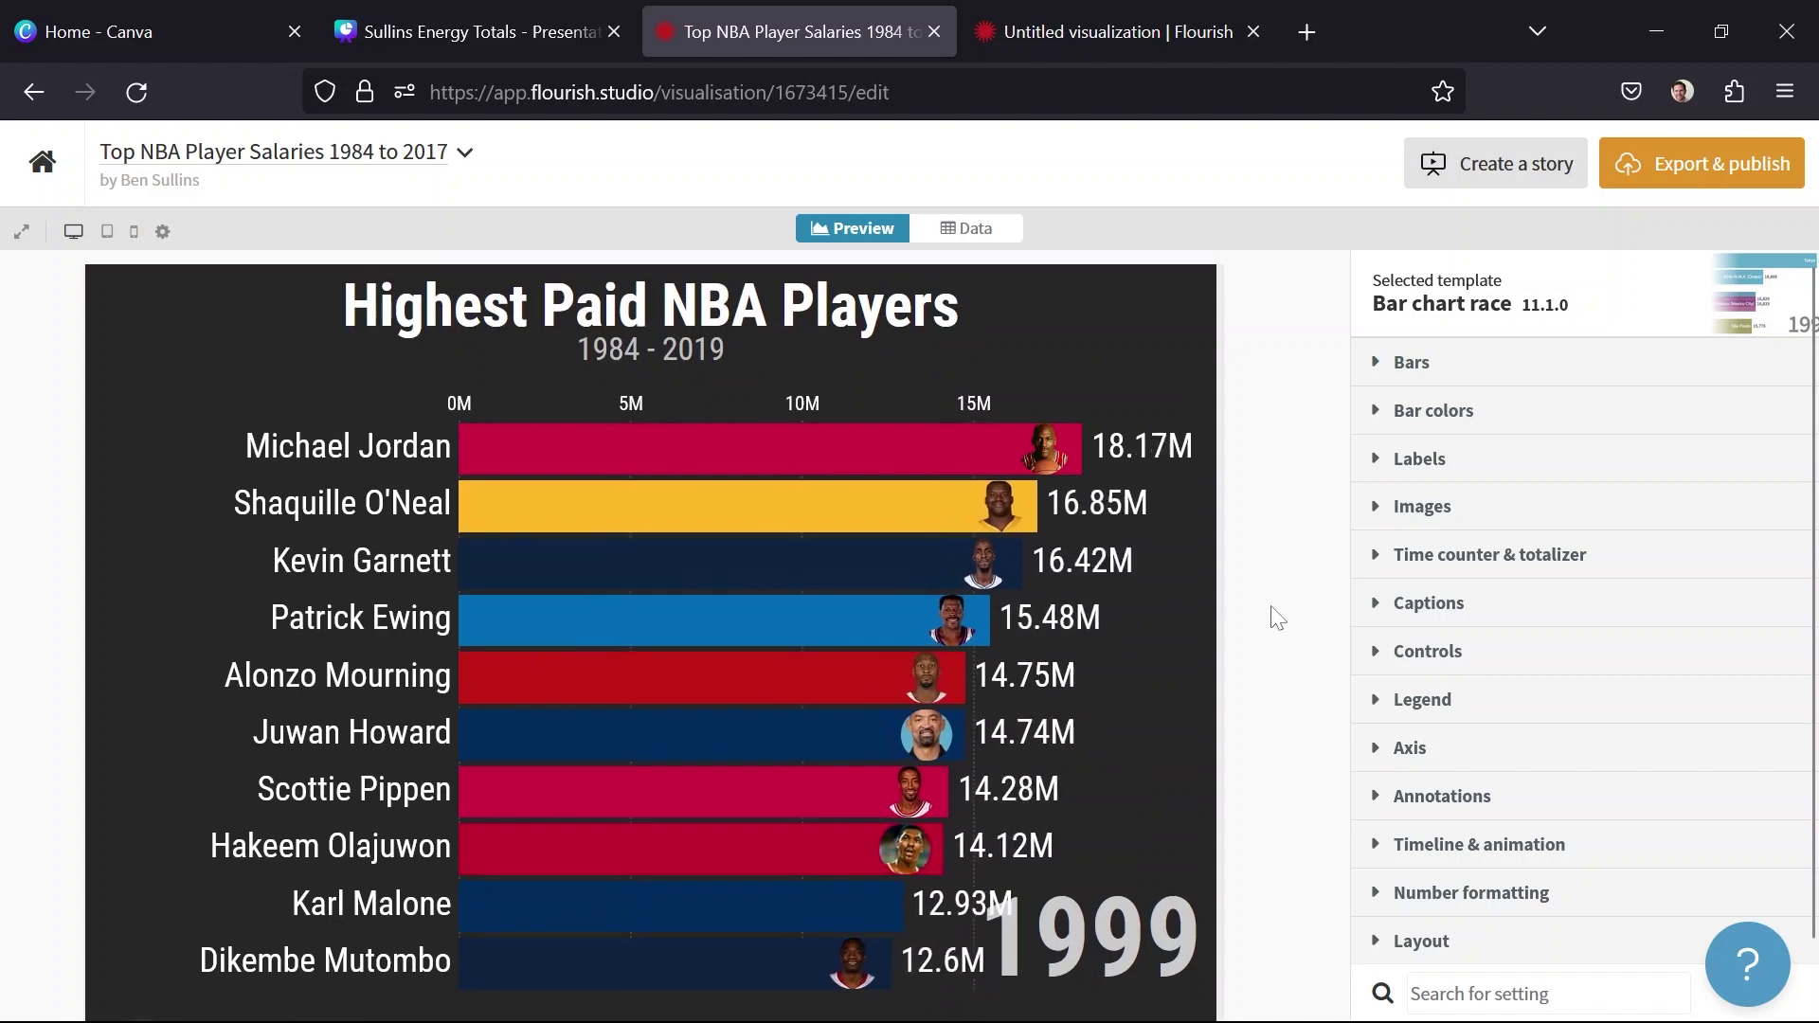
click(24, 233)
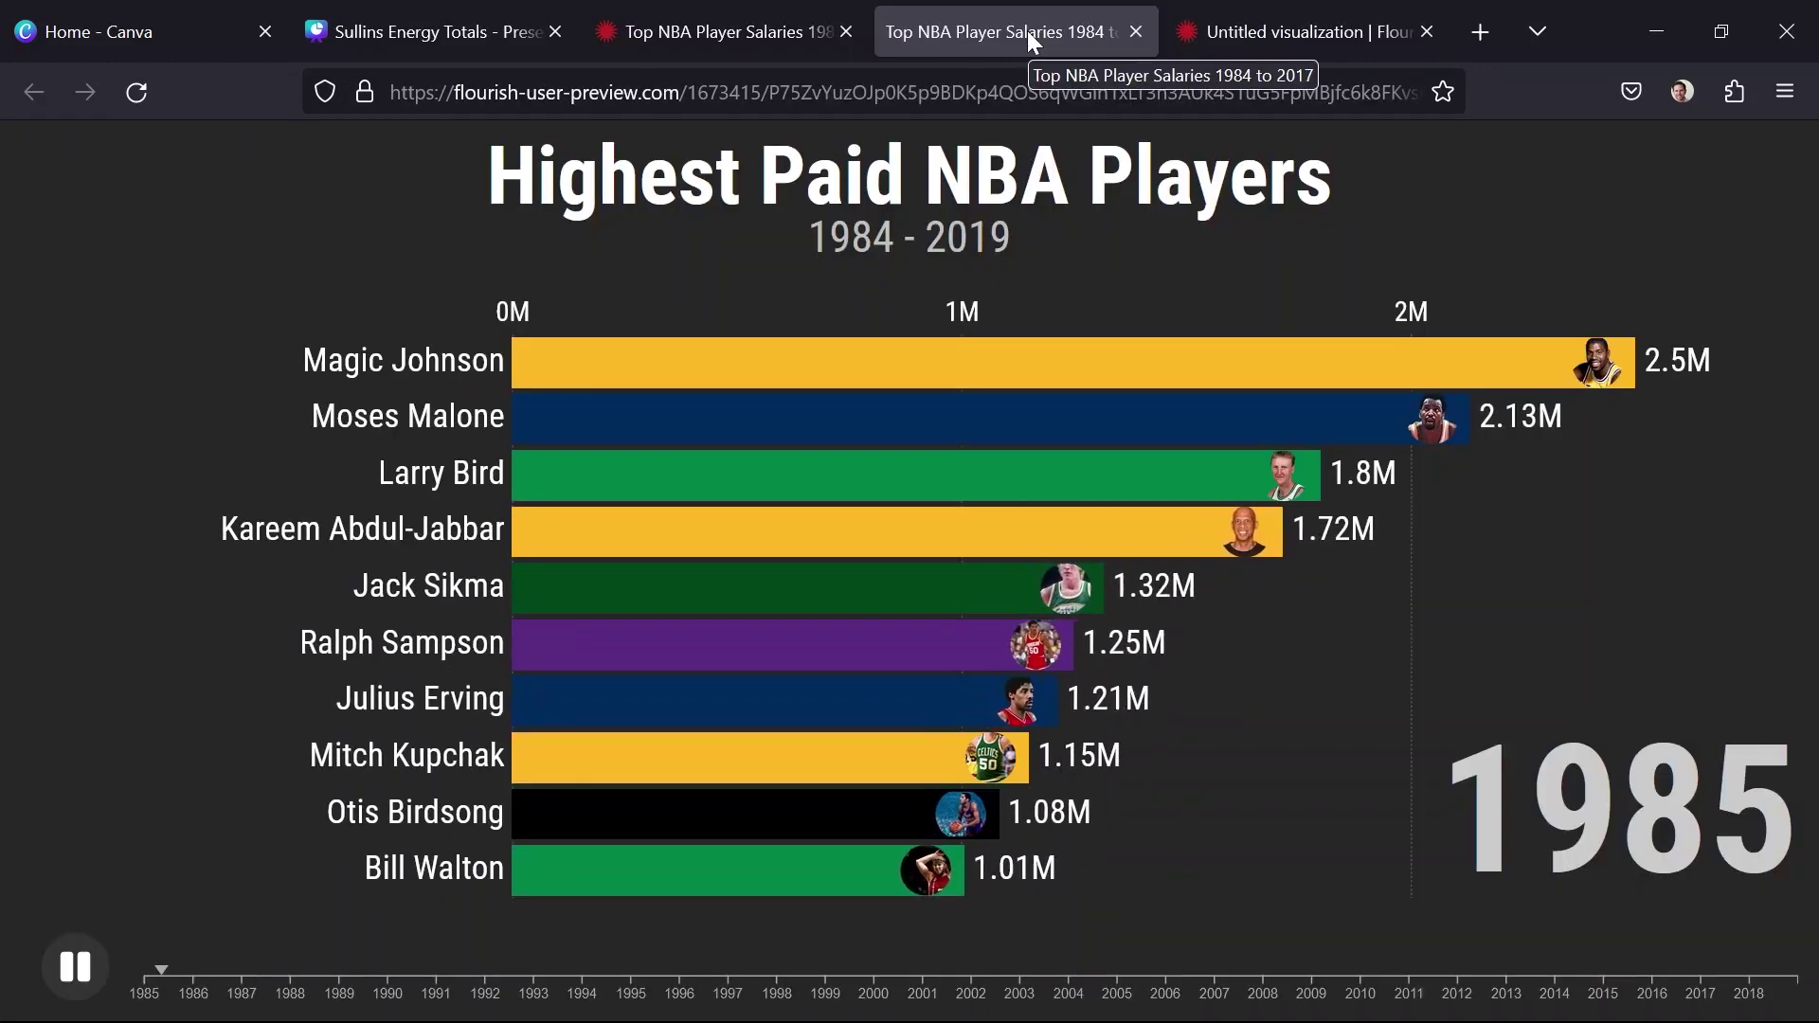